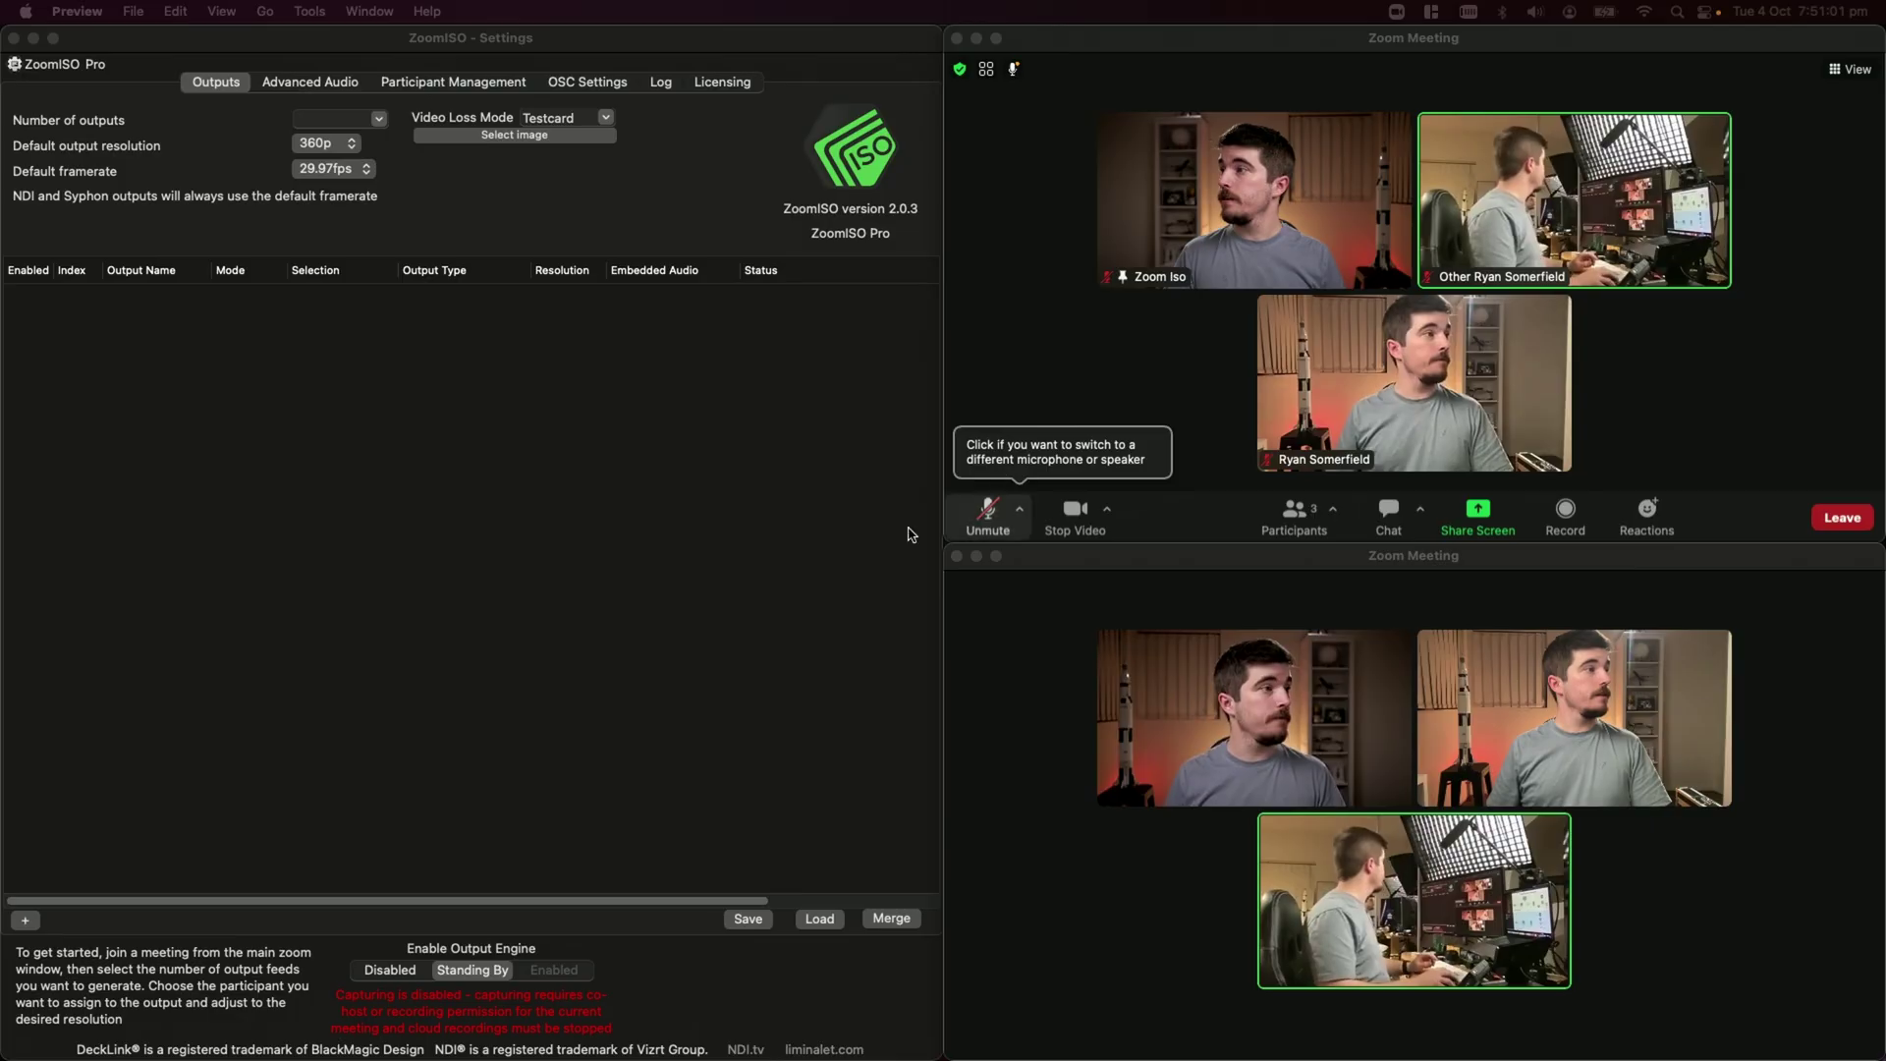
- Cycle through ZoomISO and both Zoom meeting windows, ending back on ZoomISO Settings
click(806, 175)
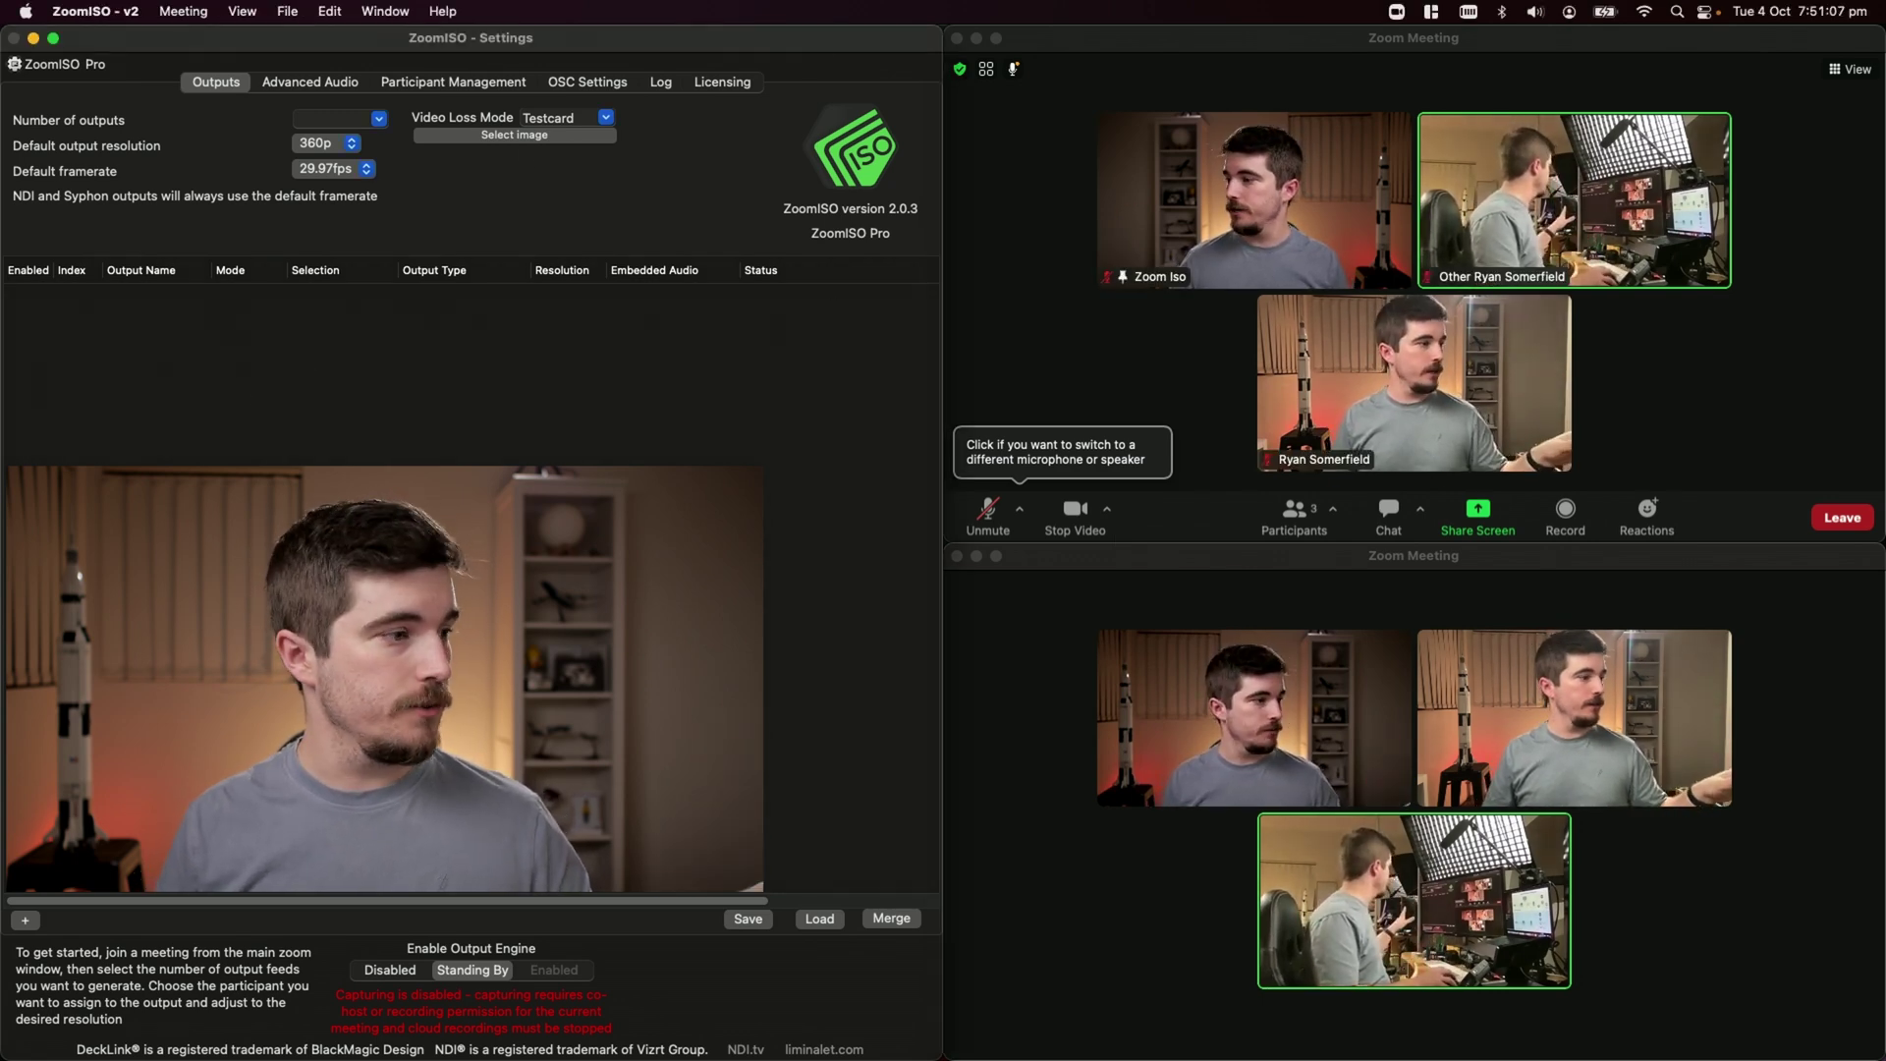
click(1400, 43)
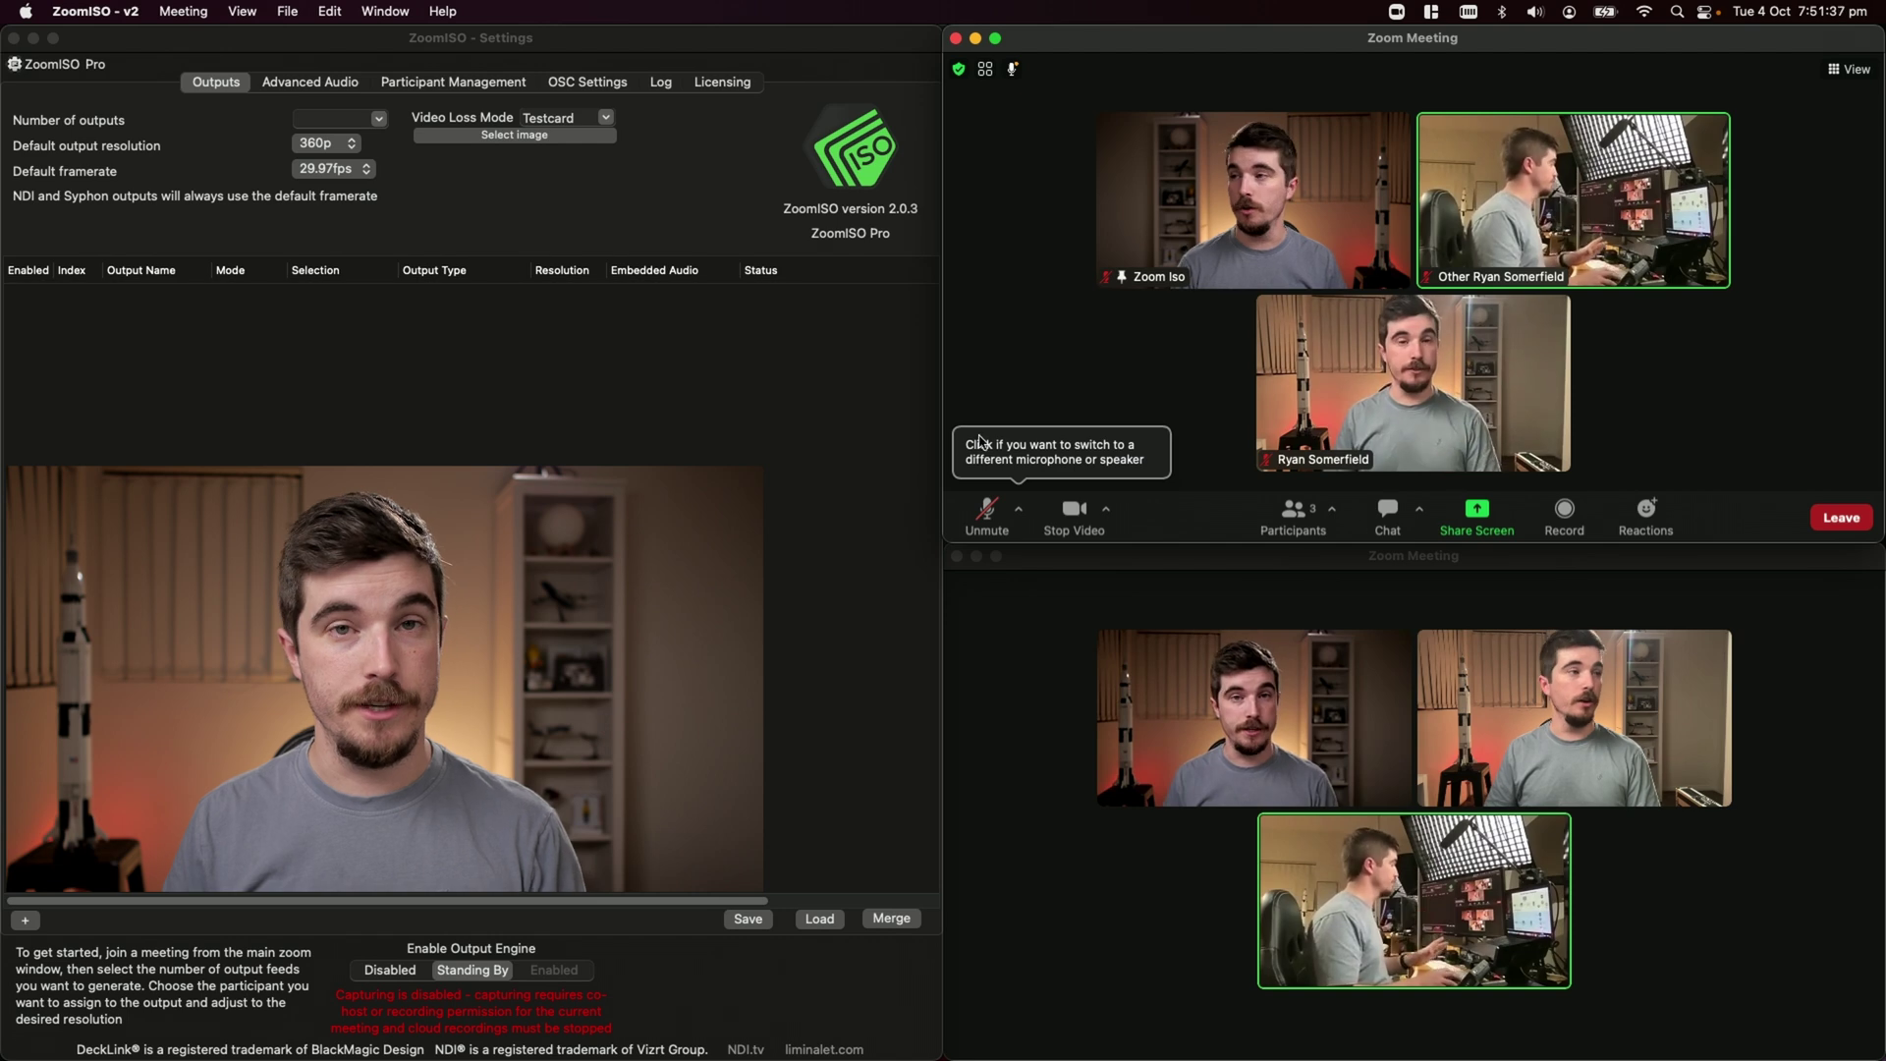
click(1178, 586)
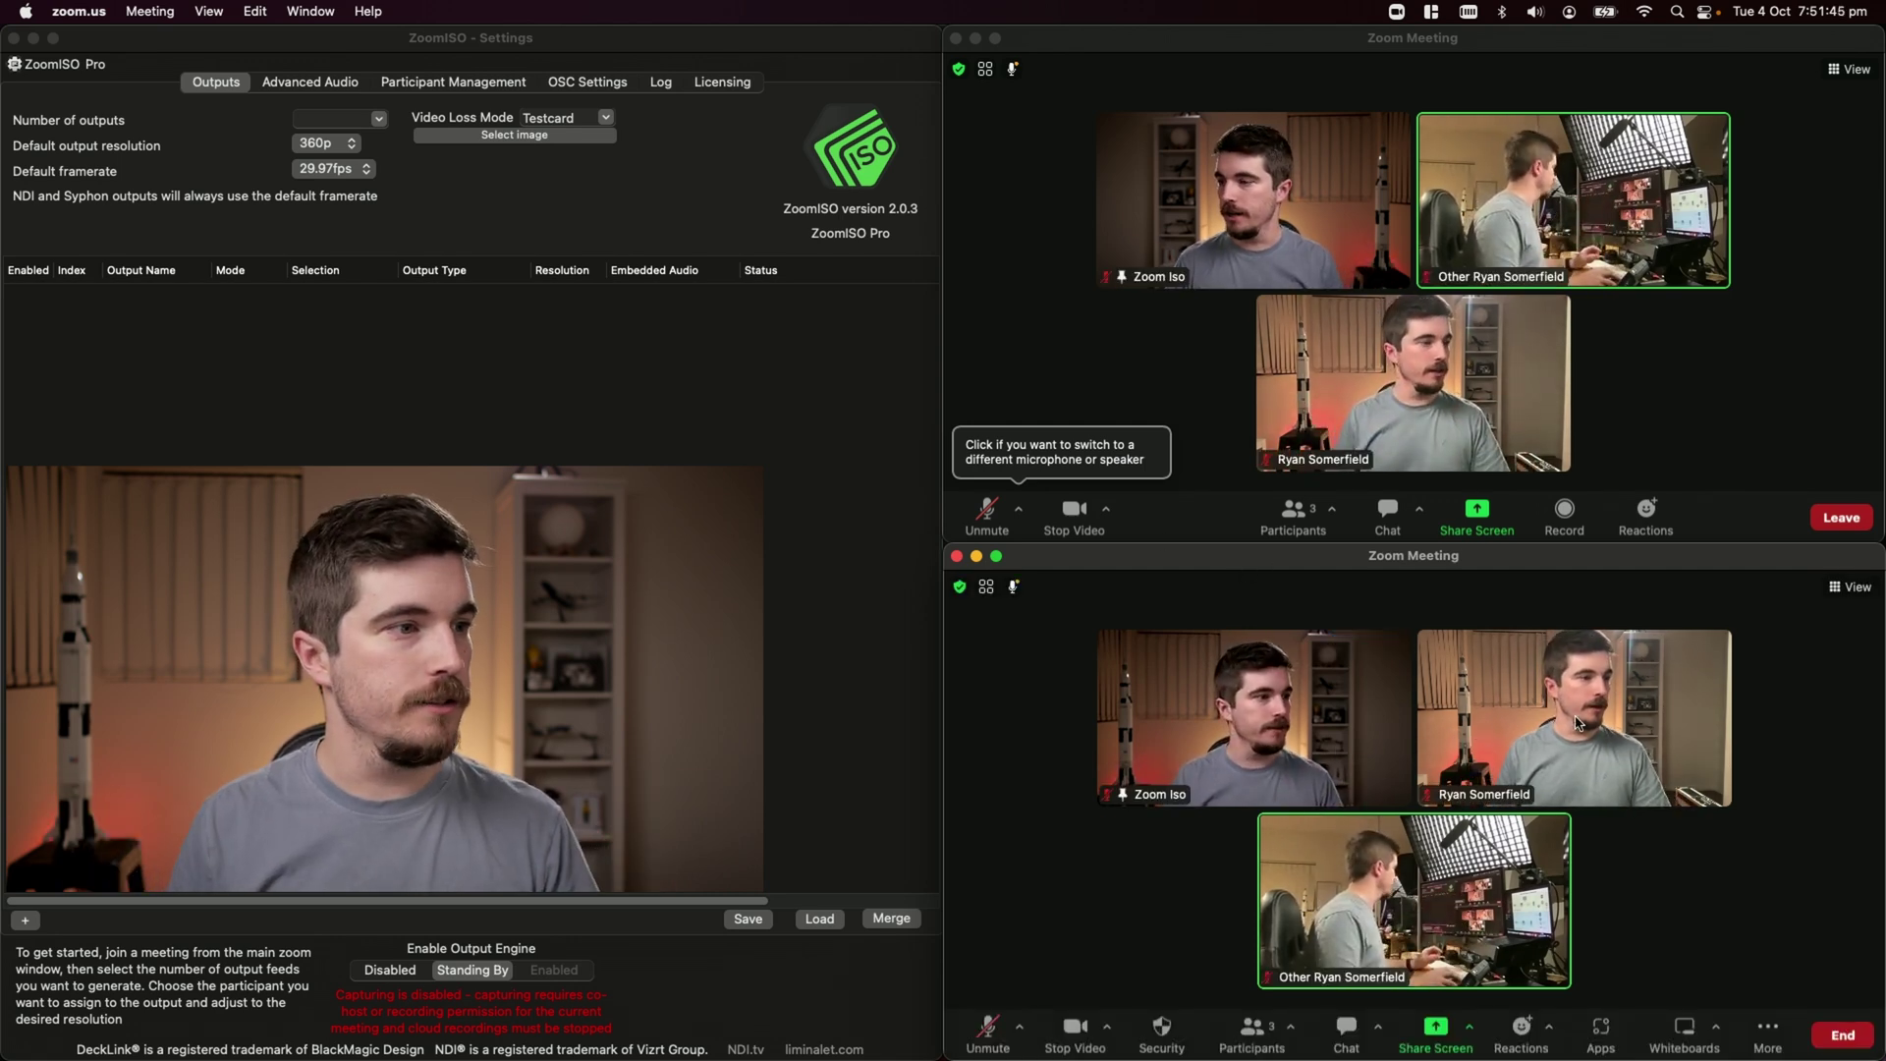
mouse_move(1395, 921)
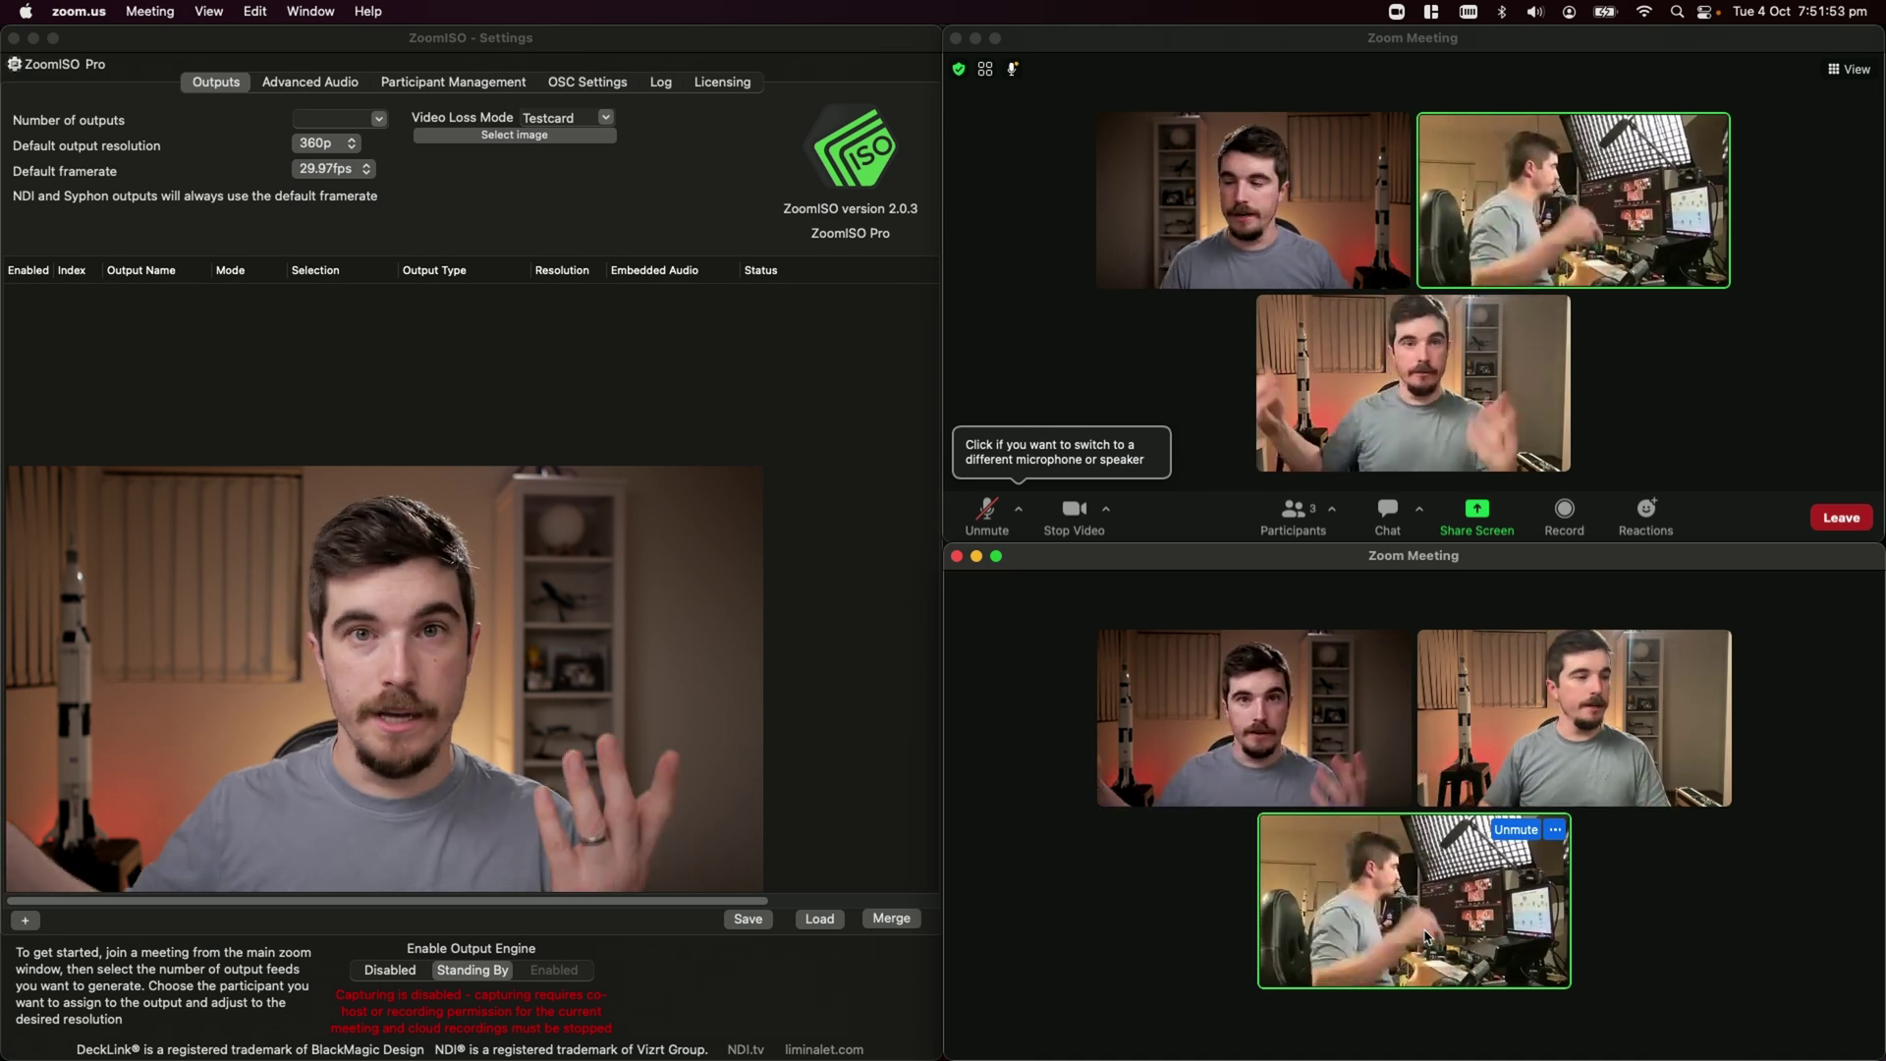
mouse_move(1277, 921)
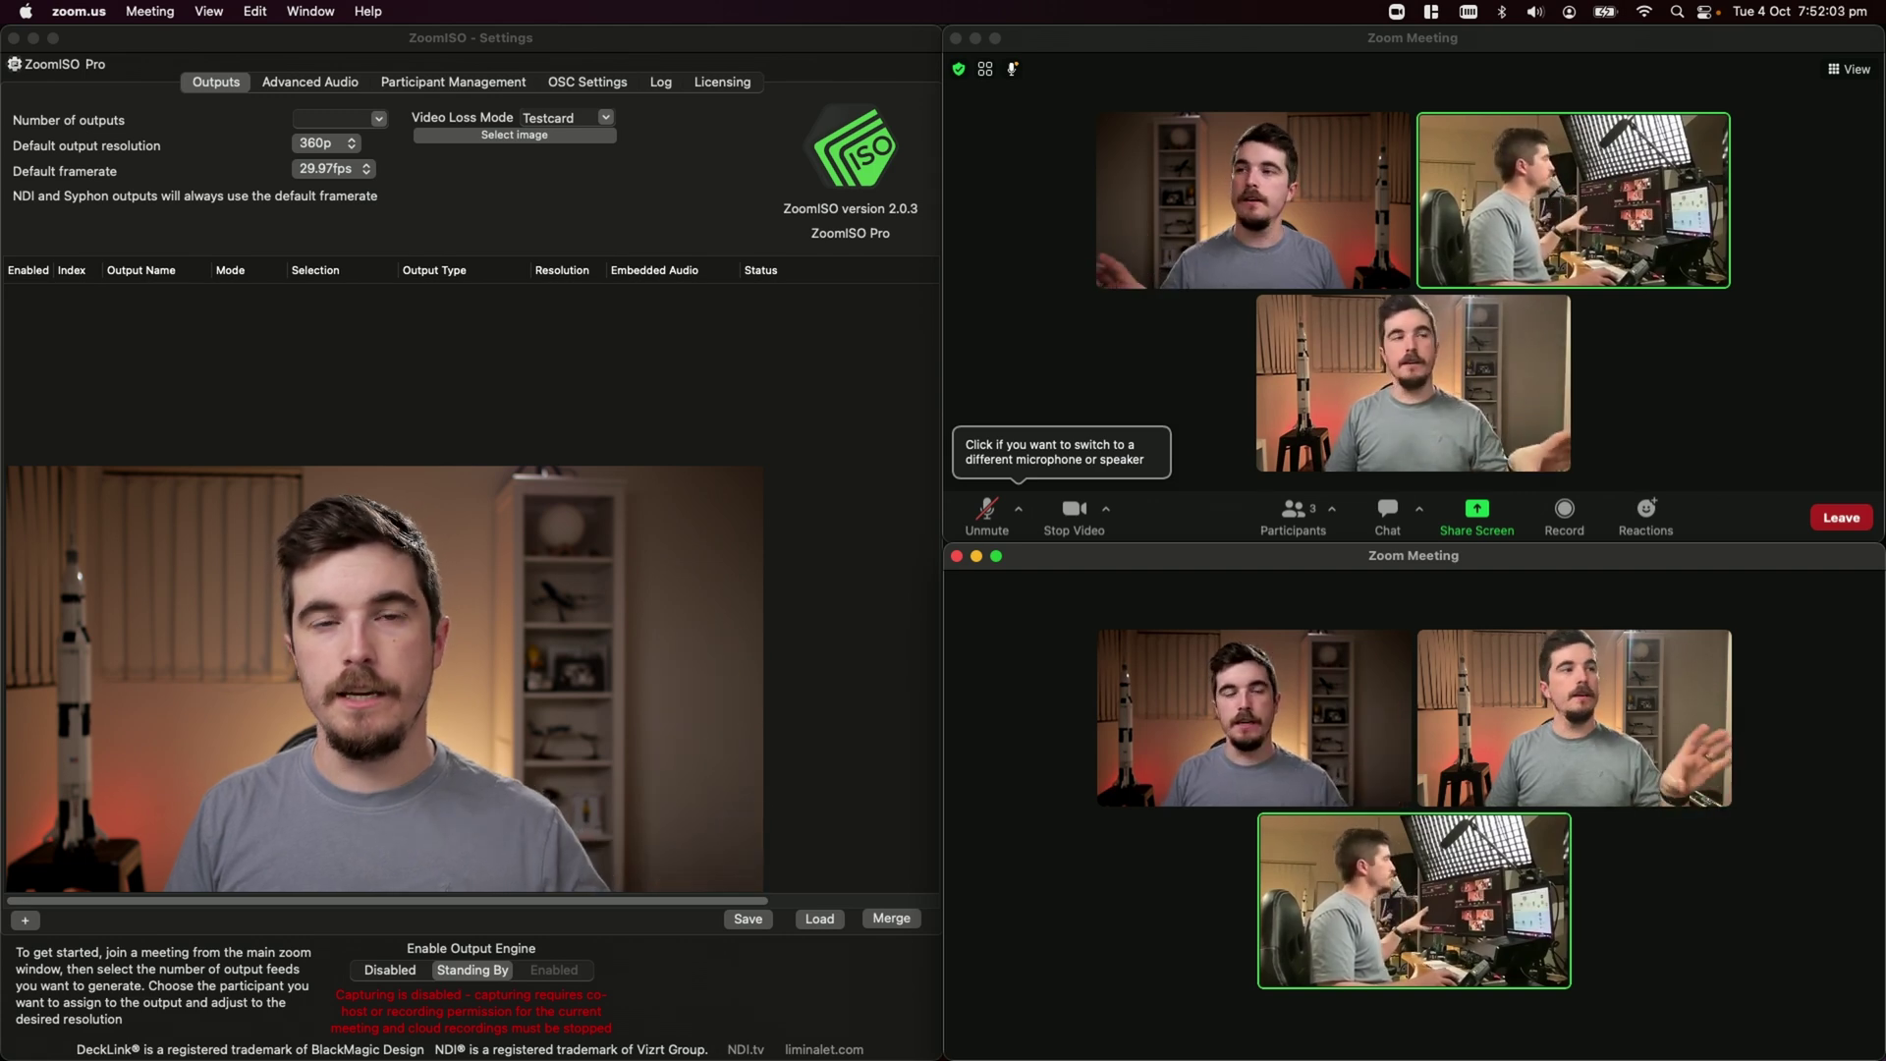
click(468, 972)
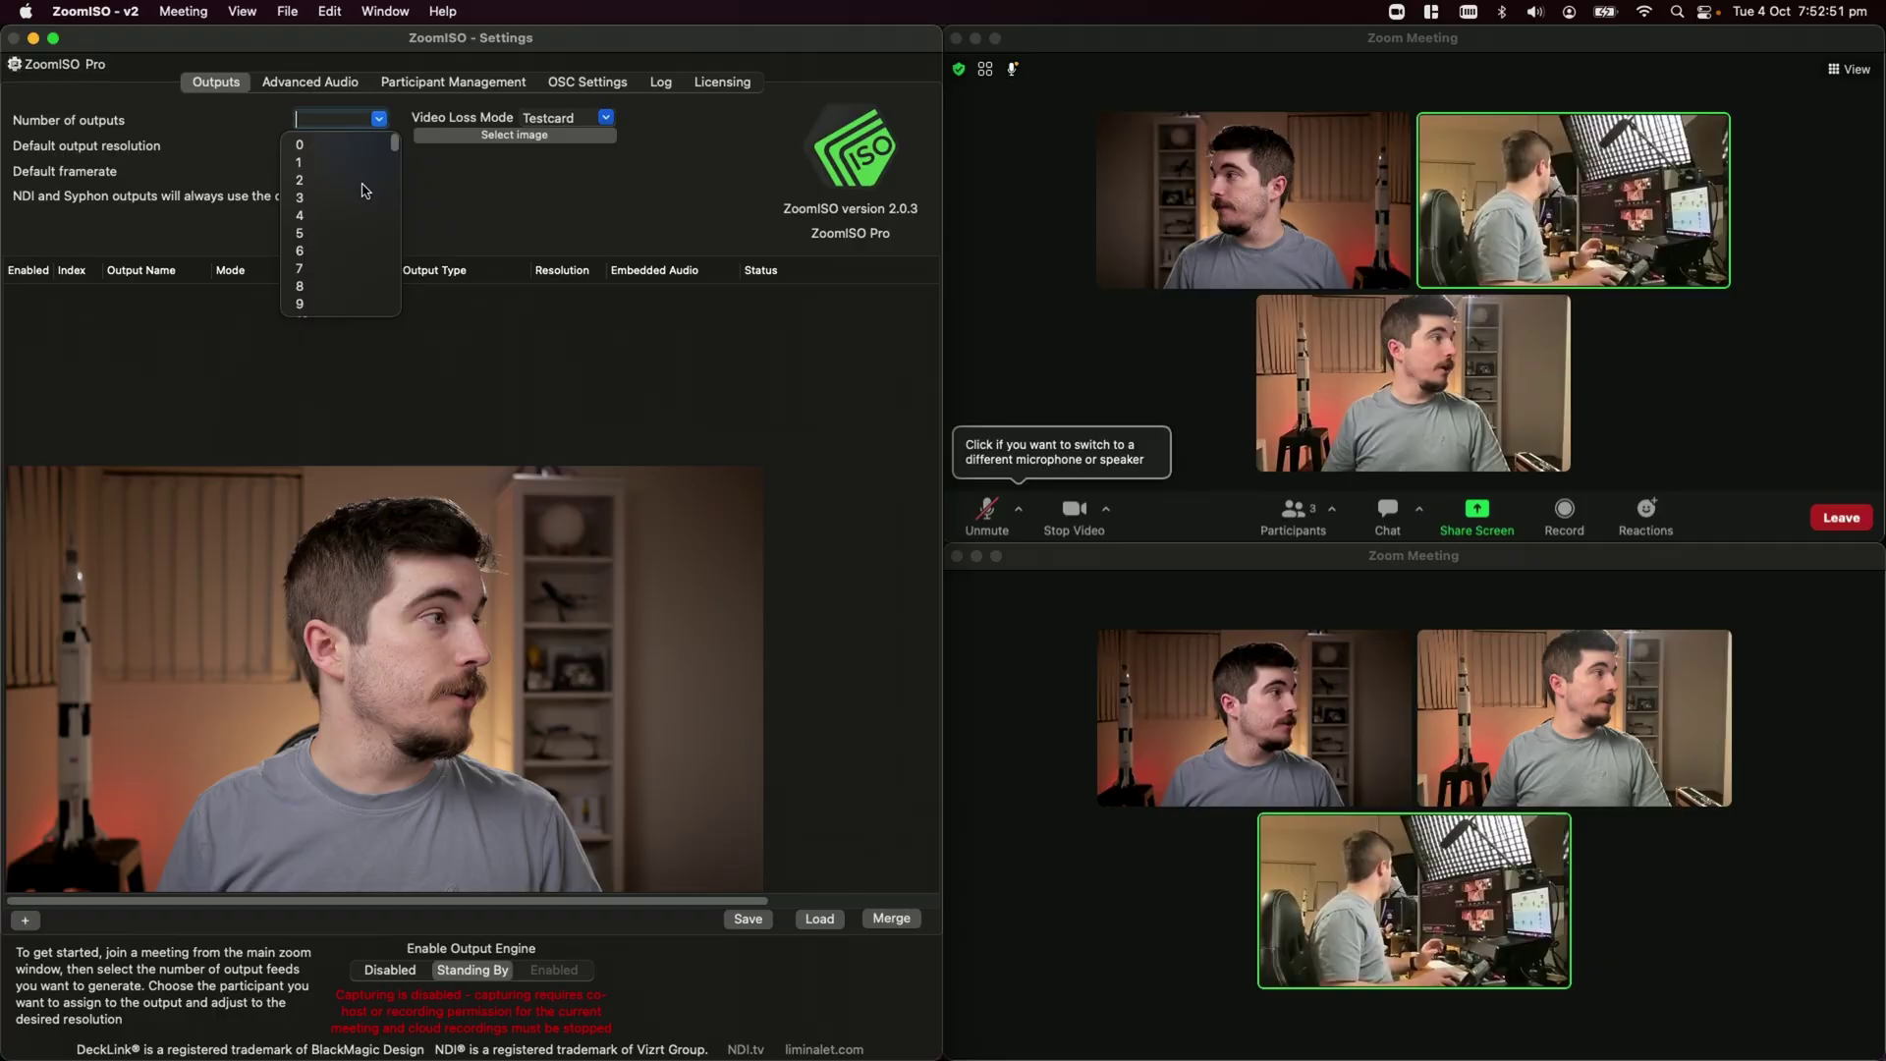
- Set 4 outputs with 1080p default resolution at 29.97fps, and widen the Settings window
click(312, 218)
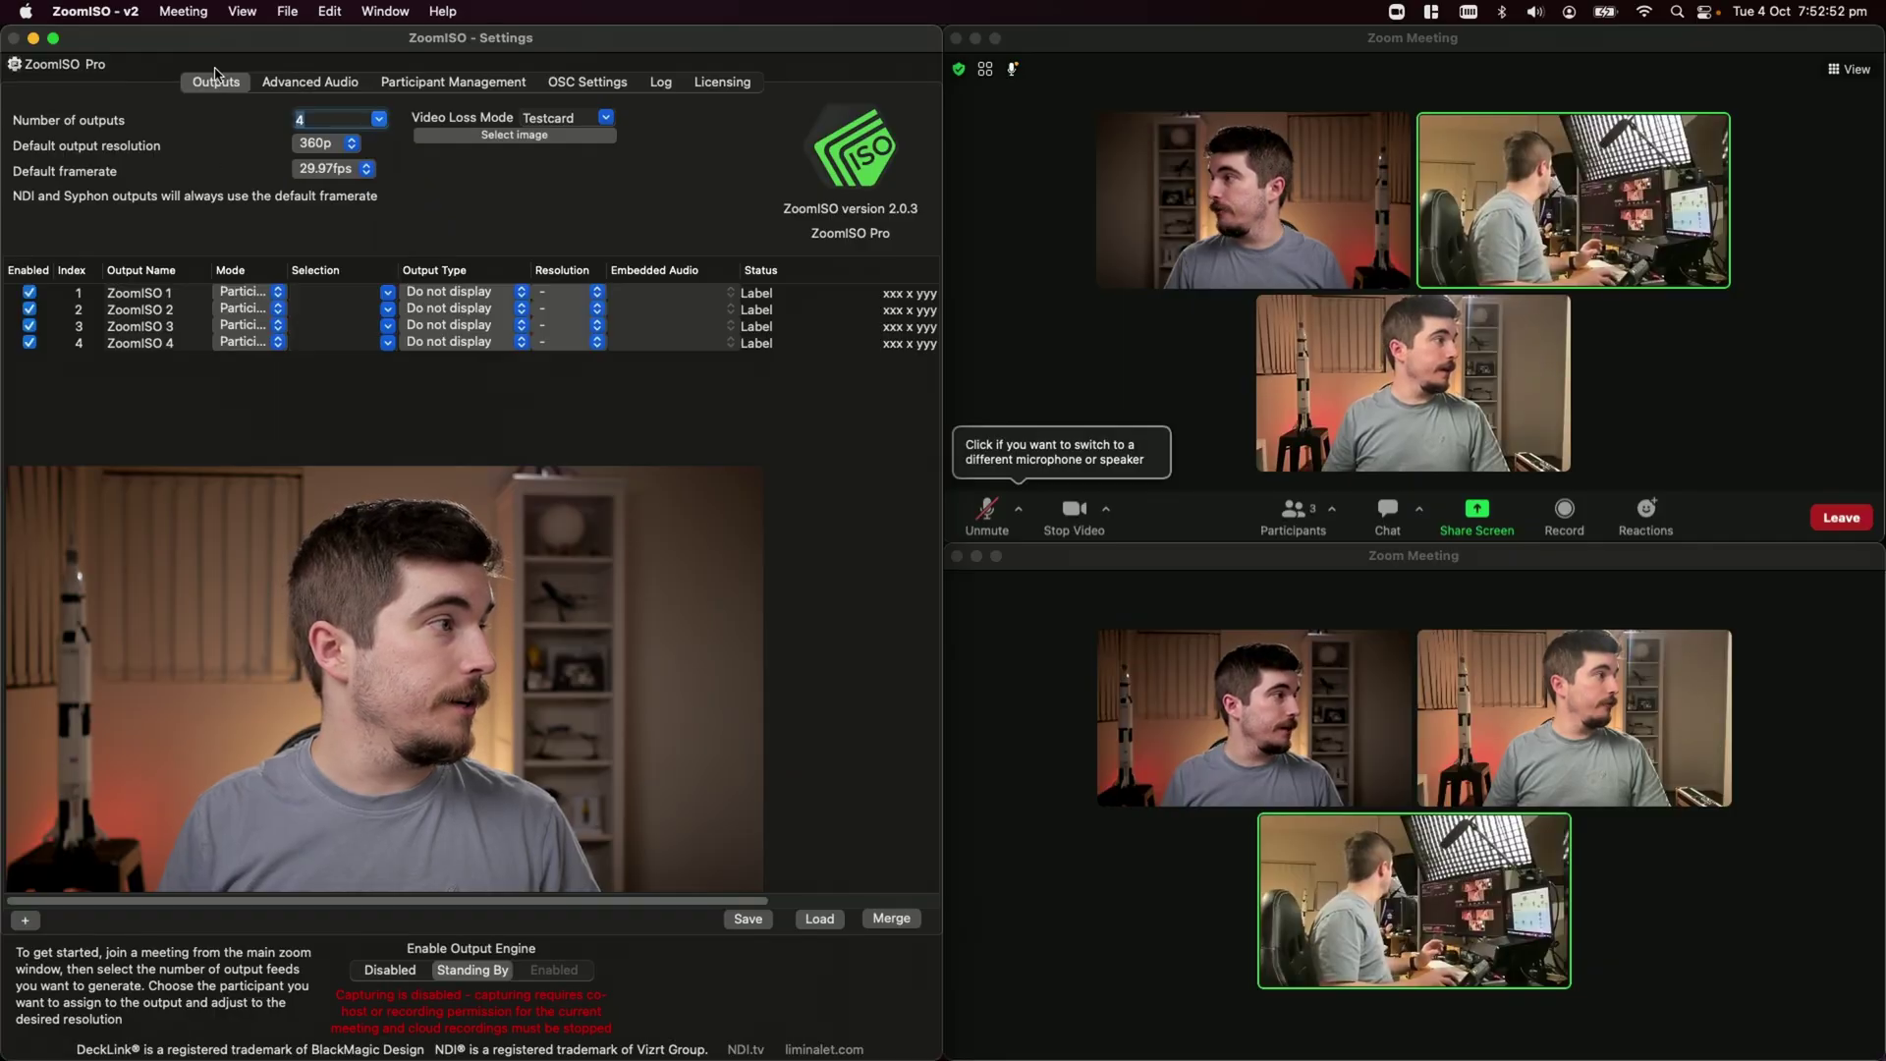
click(335, 145)
click(335, 189)
click(339, 171)
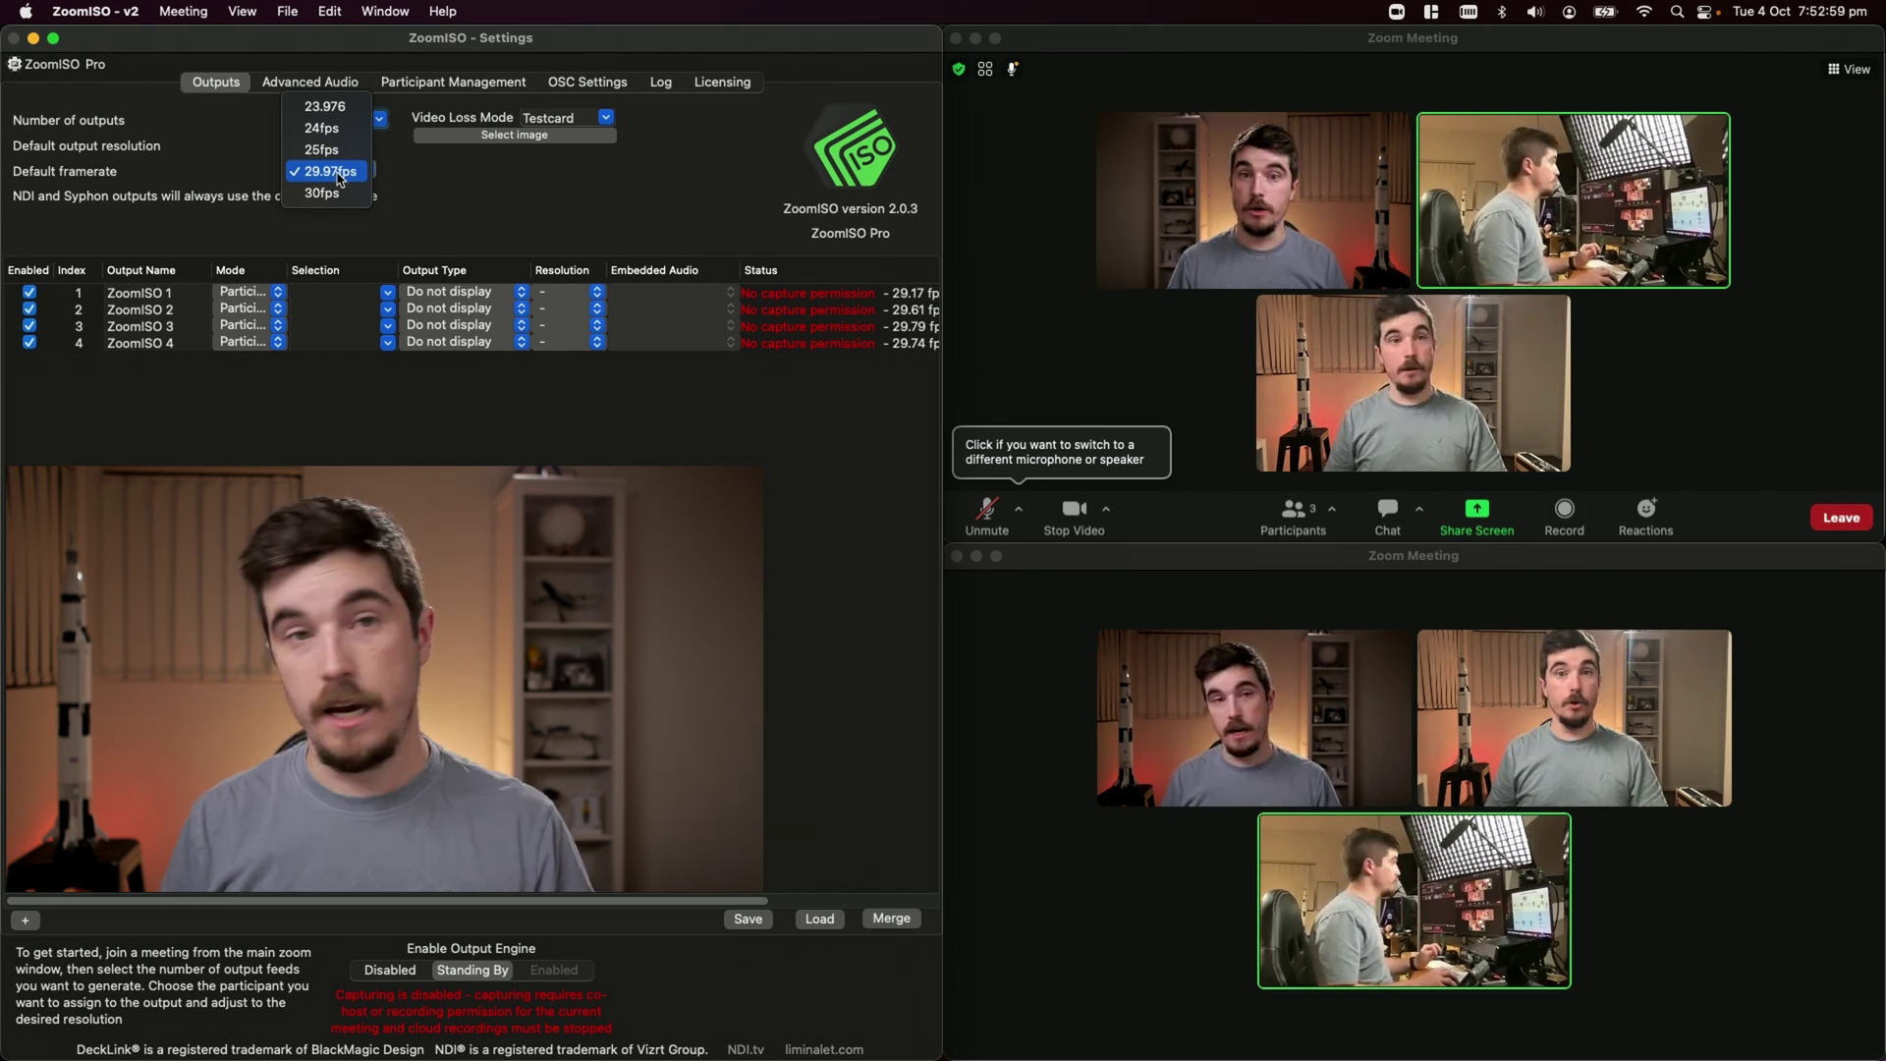
click(339, 172)
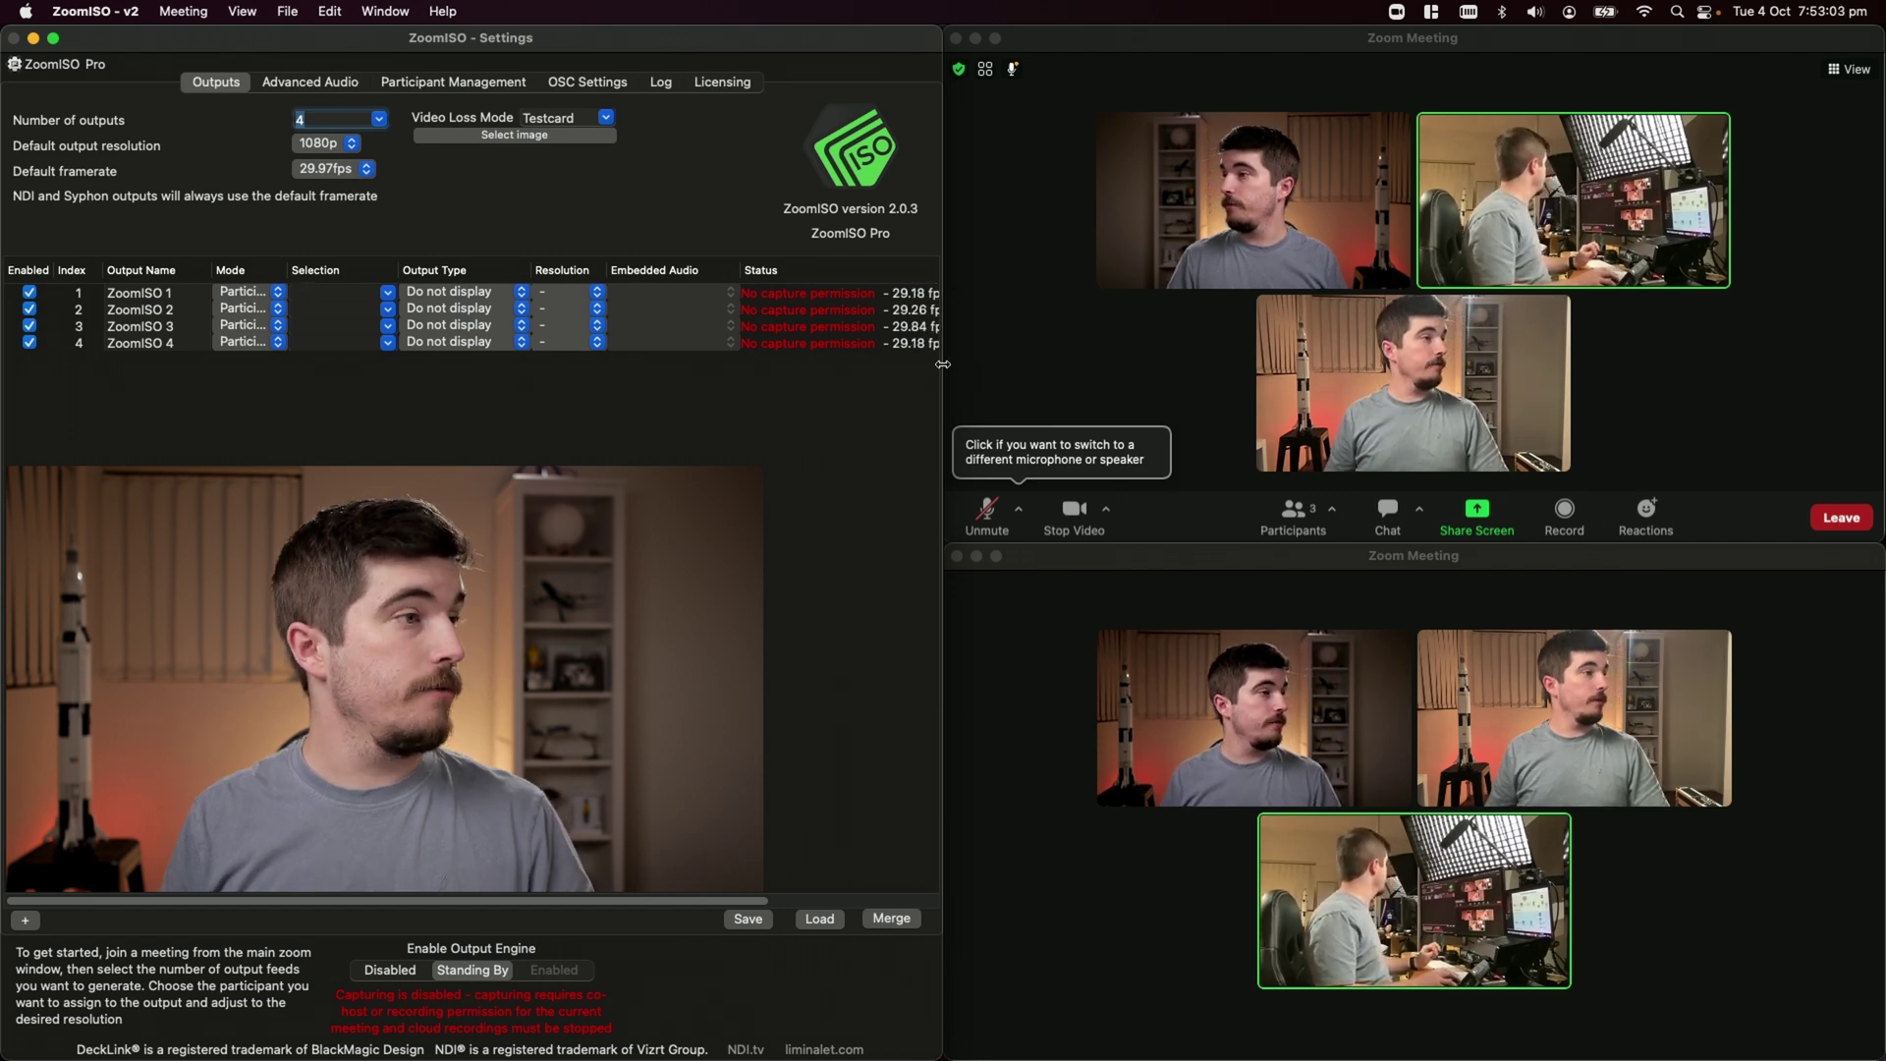
drag(942, 373, 1010, 372)
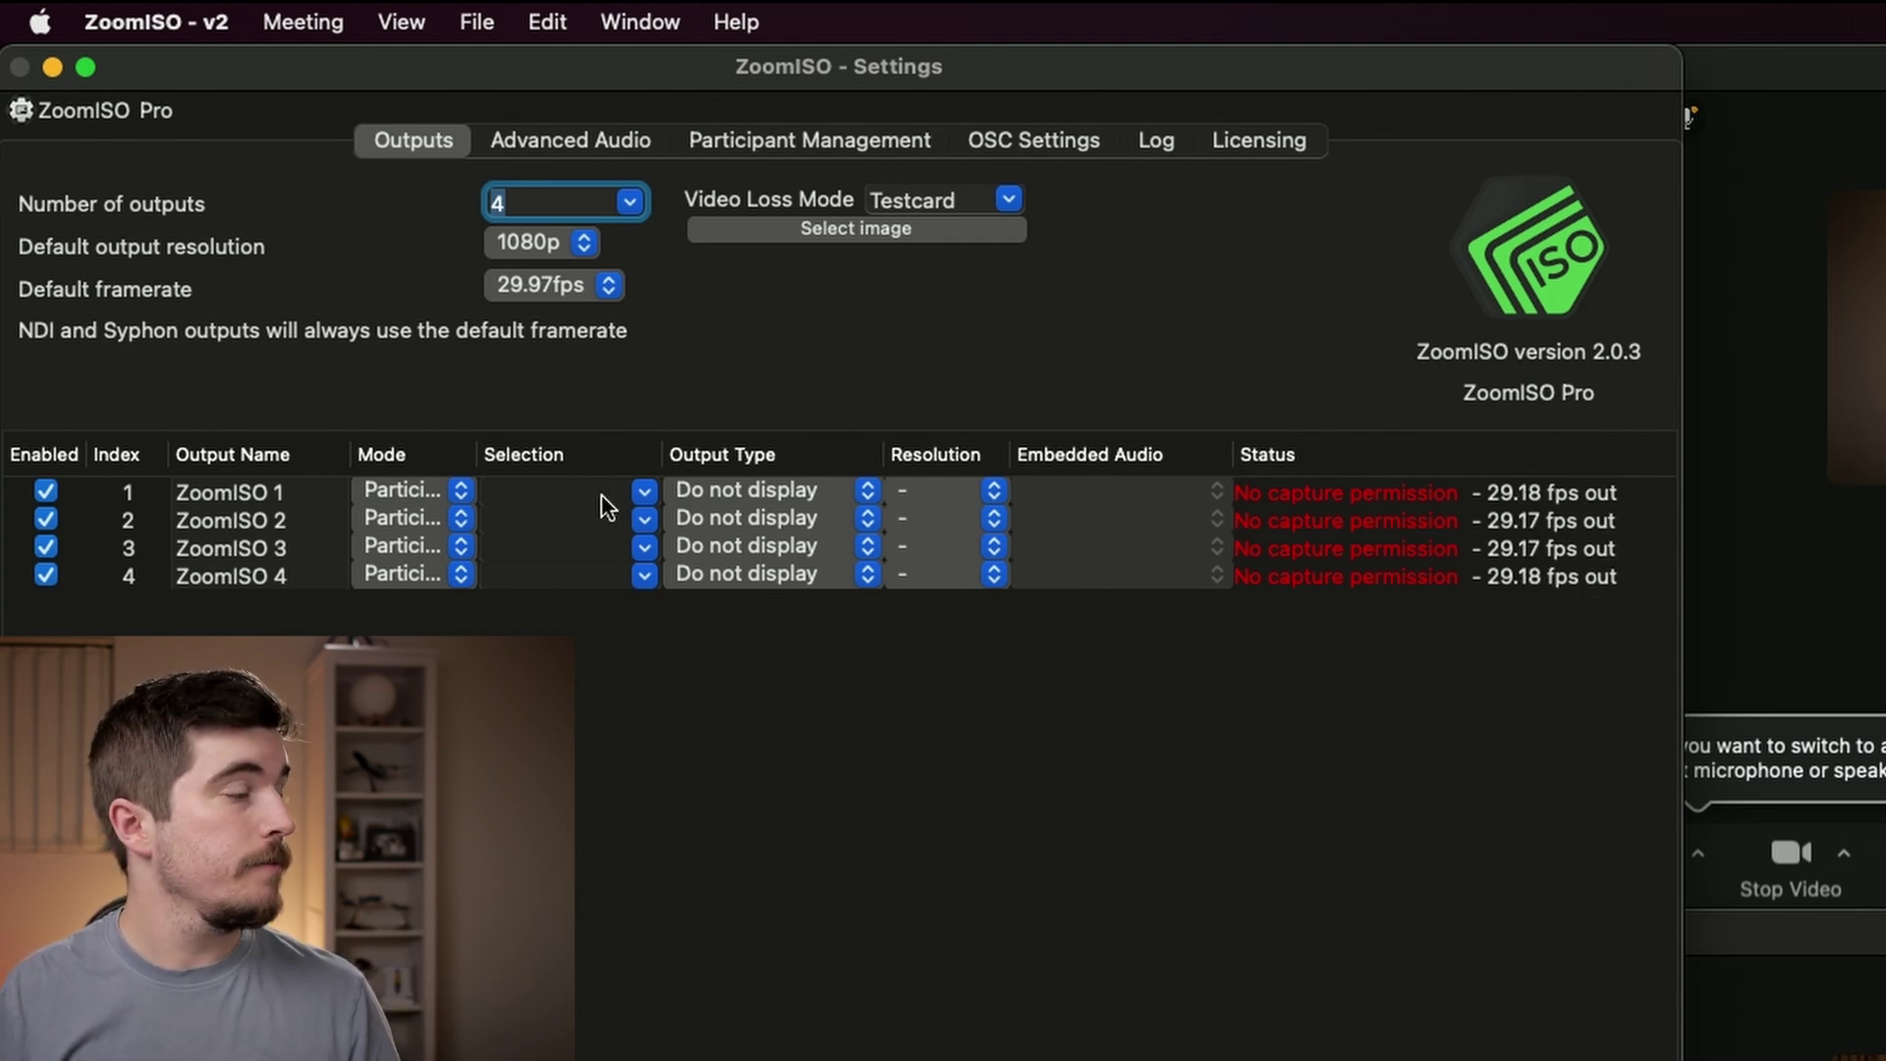
click(644, 491)
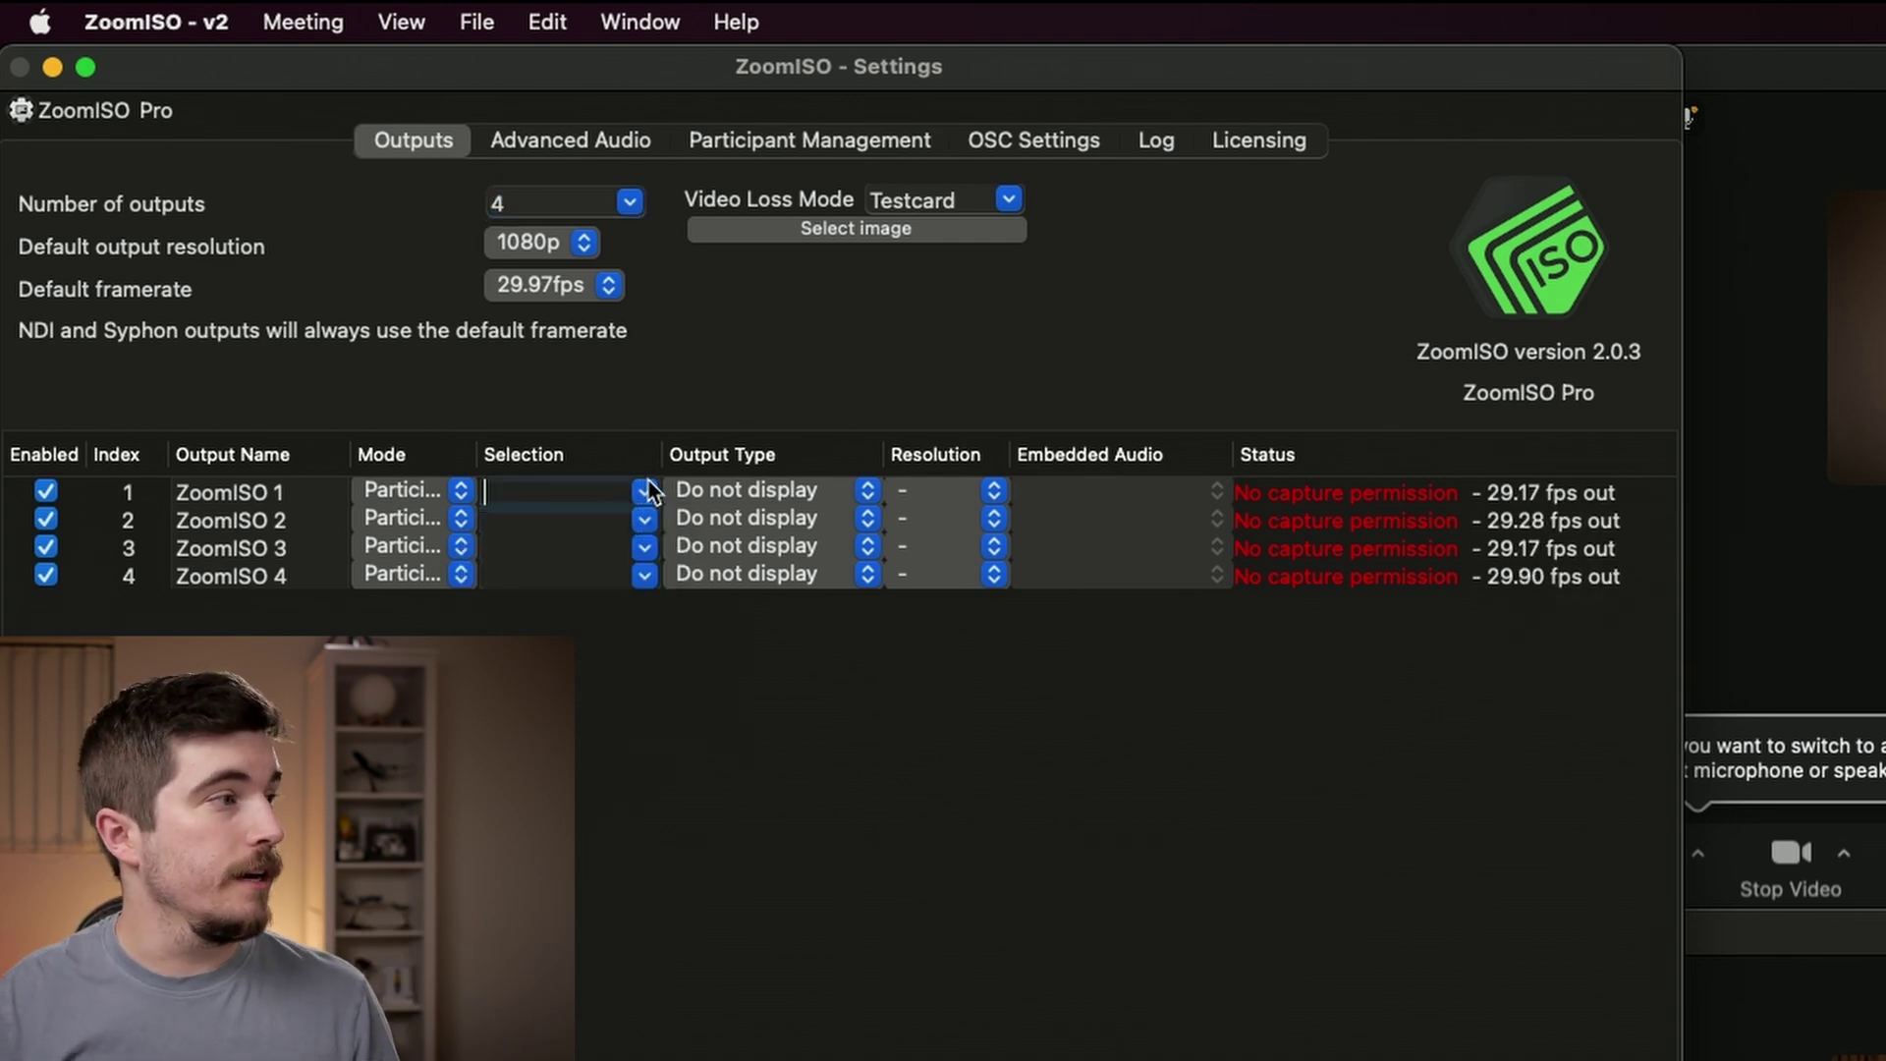
click(460, 491)
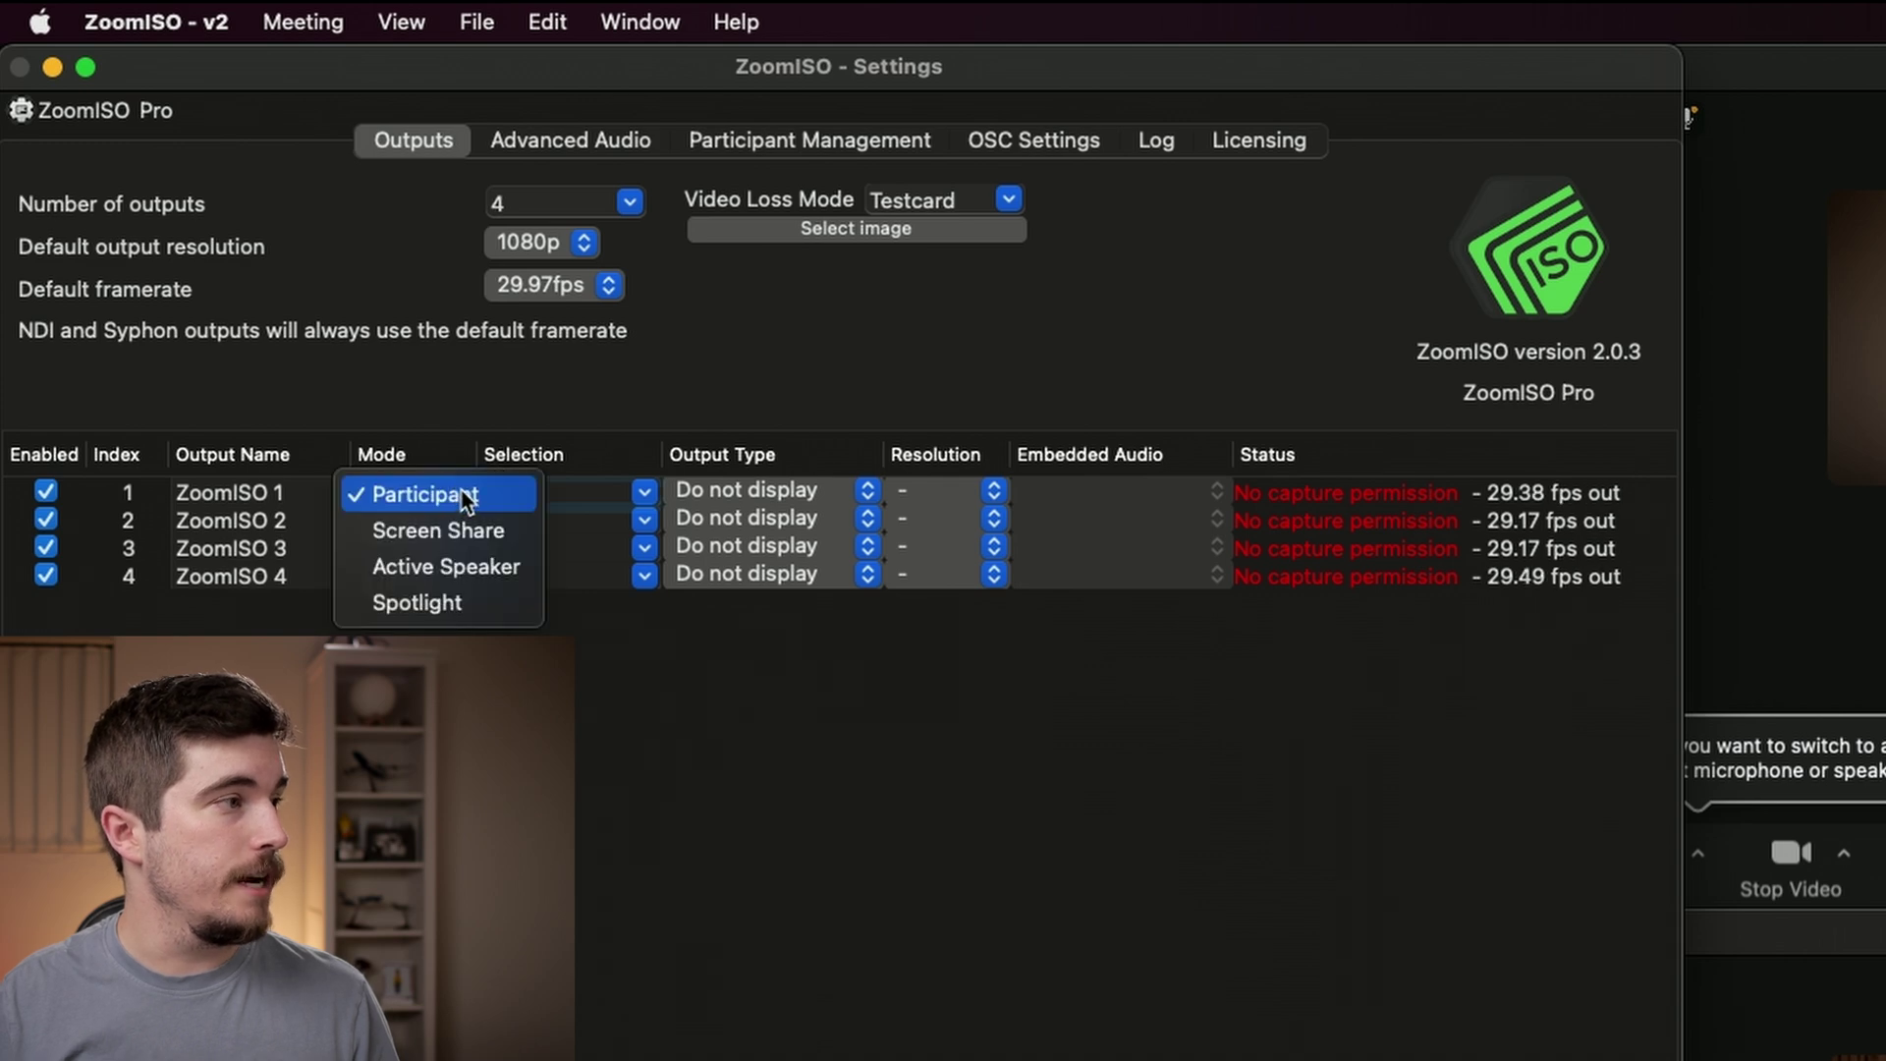
click(465, 495)
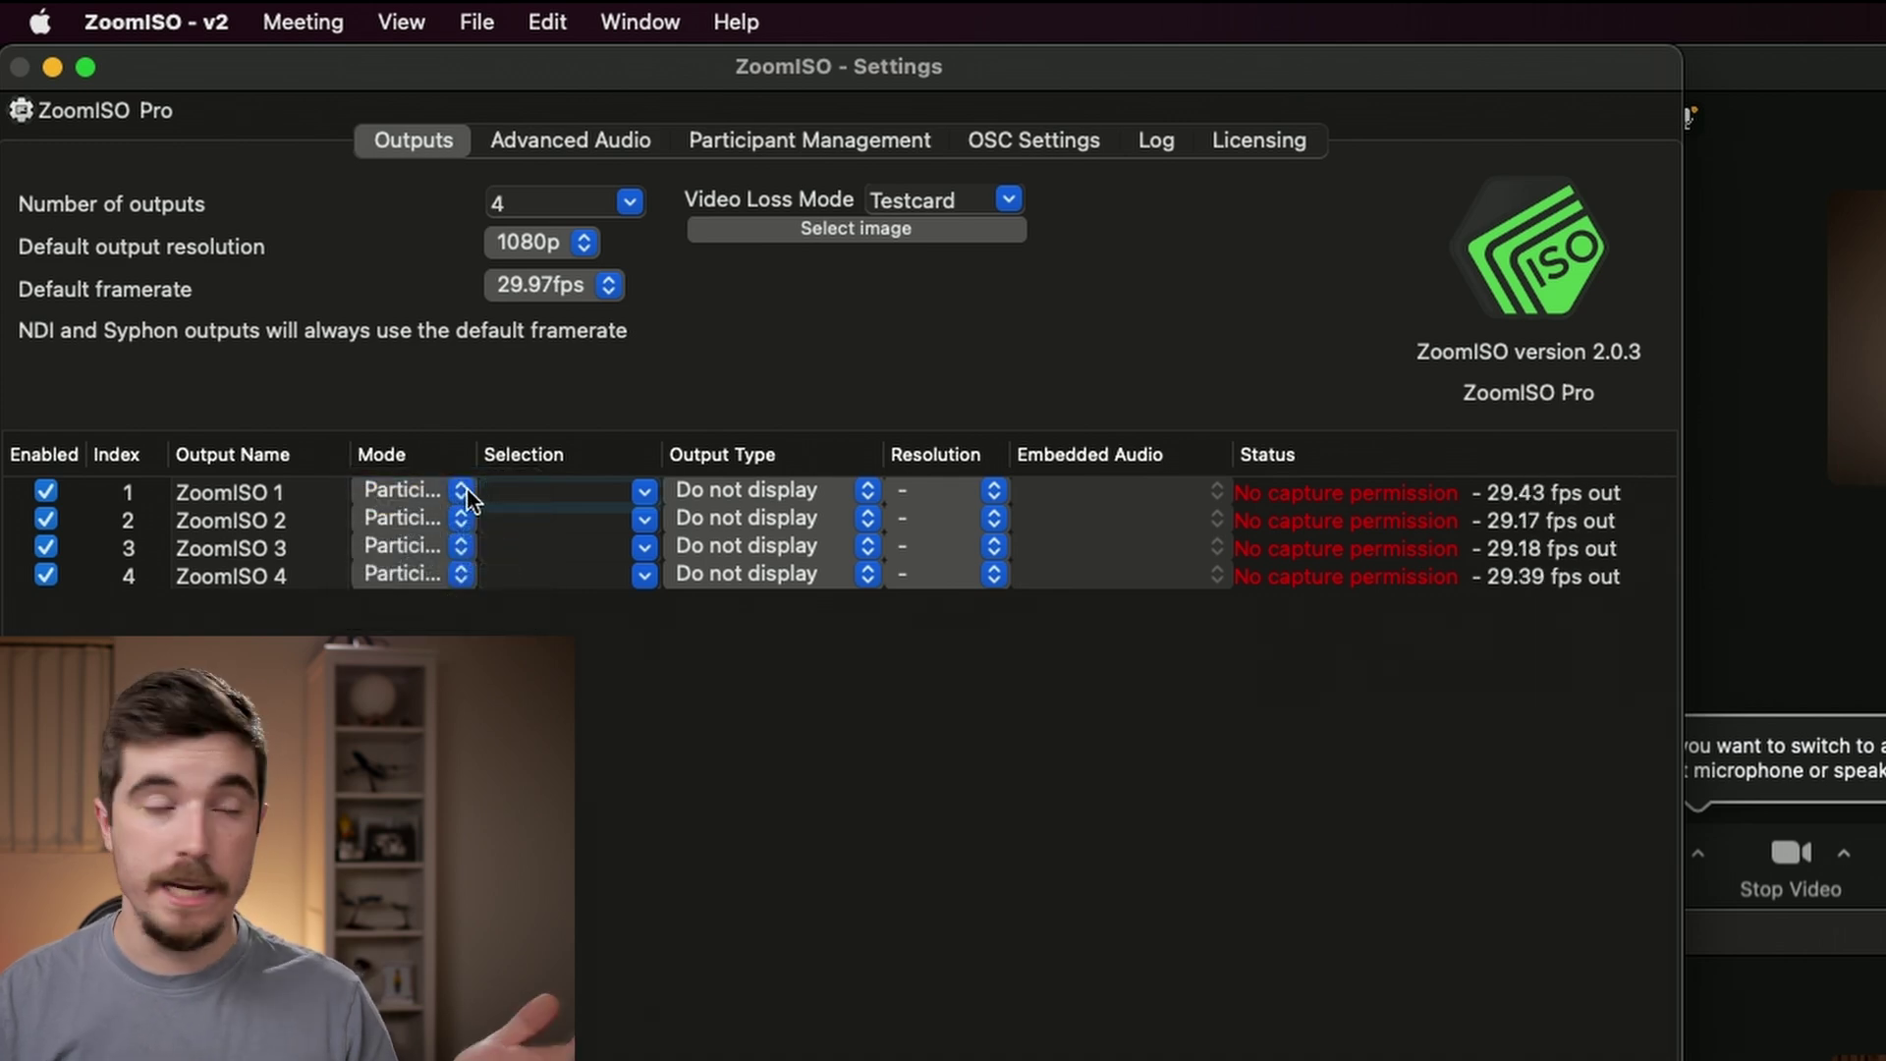
click(467, 488)
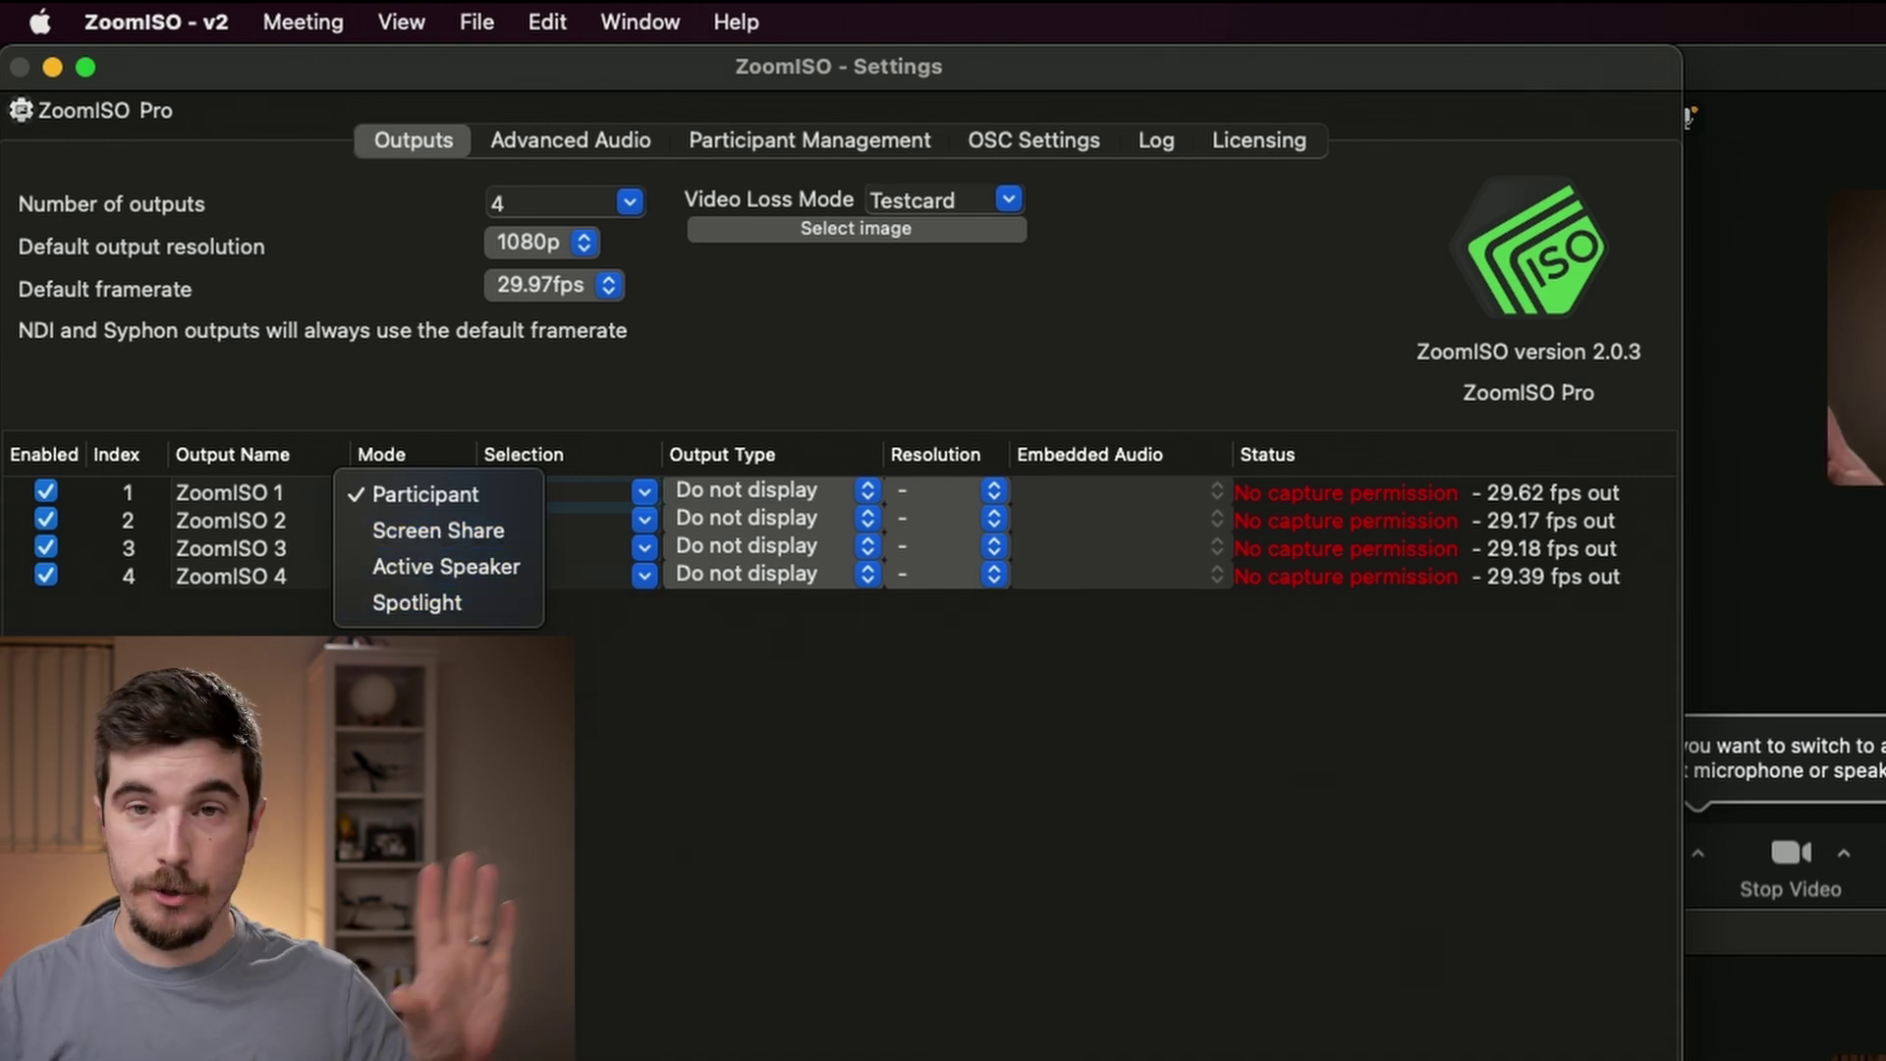
click(460, 487)
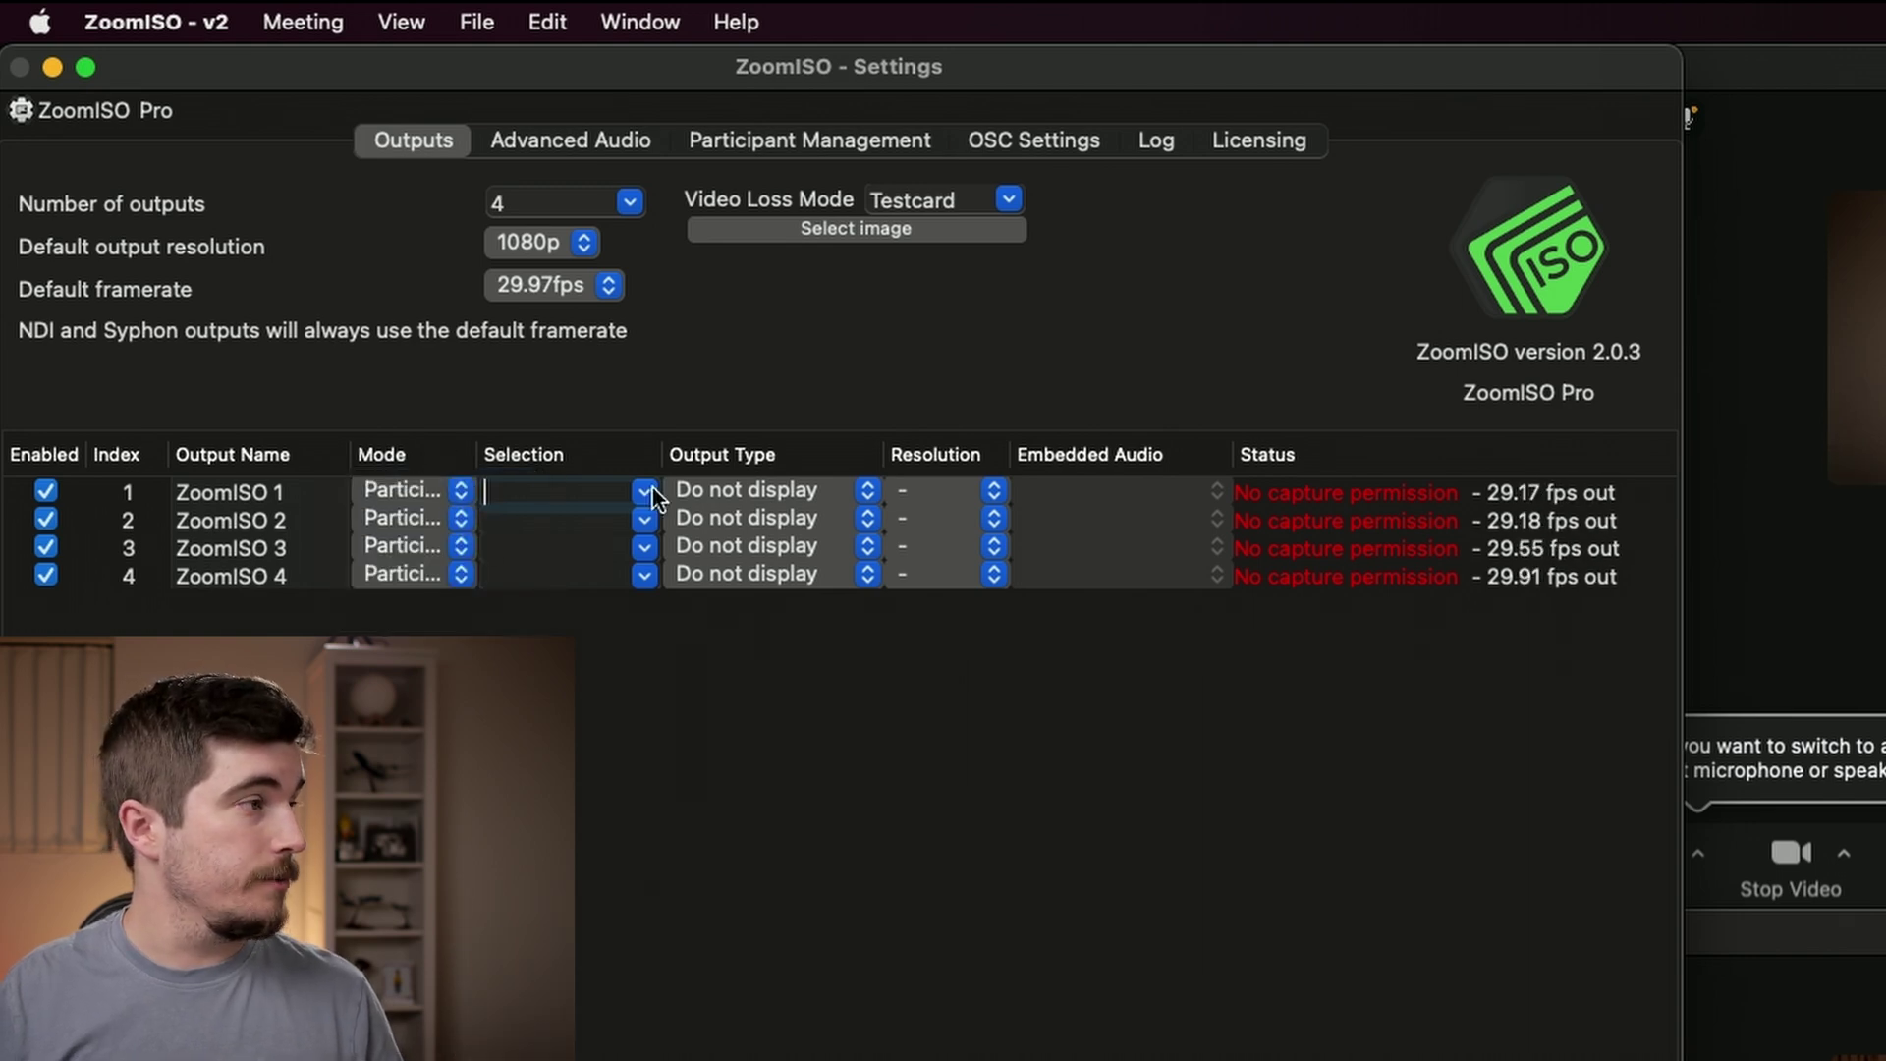
click(725, 496)
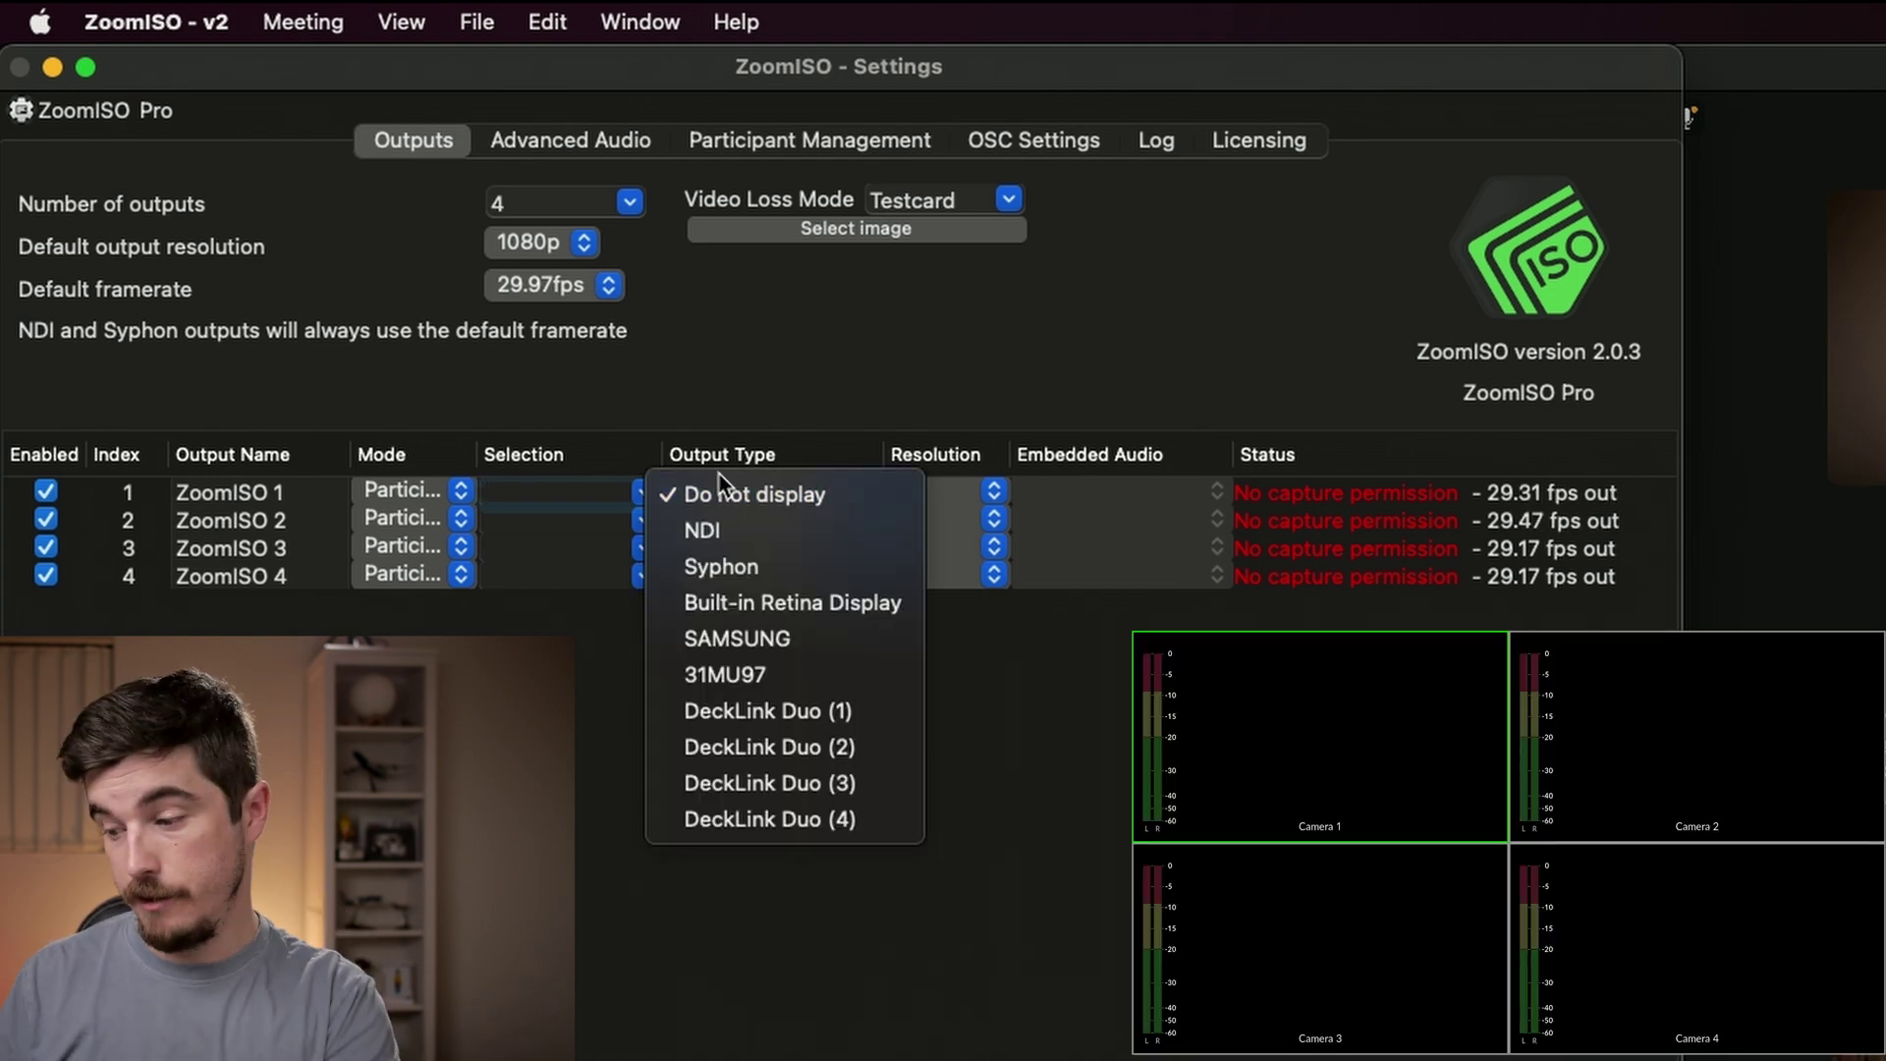
- Route output 1 to DeckLink Duo (1) and keep Testcard as the video loss mode
click(813, 711)
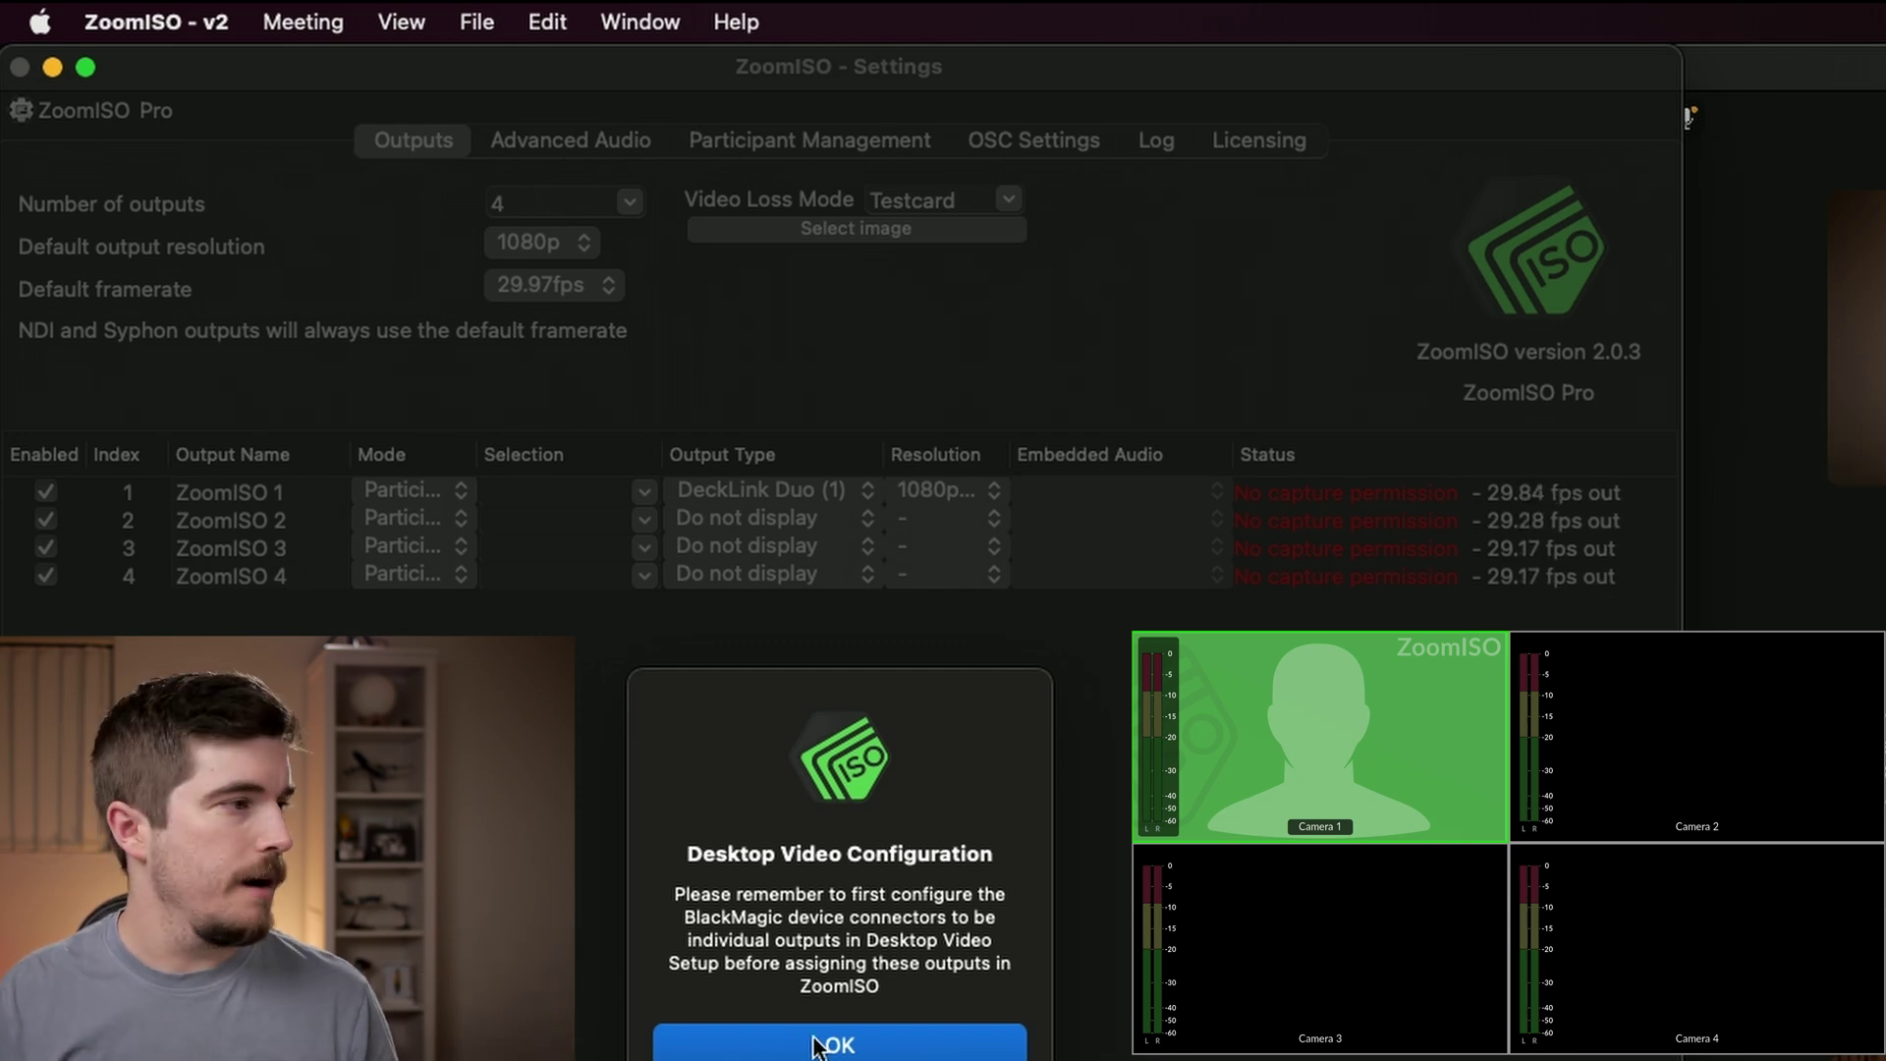
click(818, 1046)
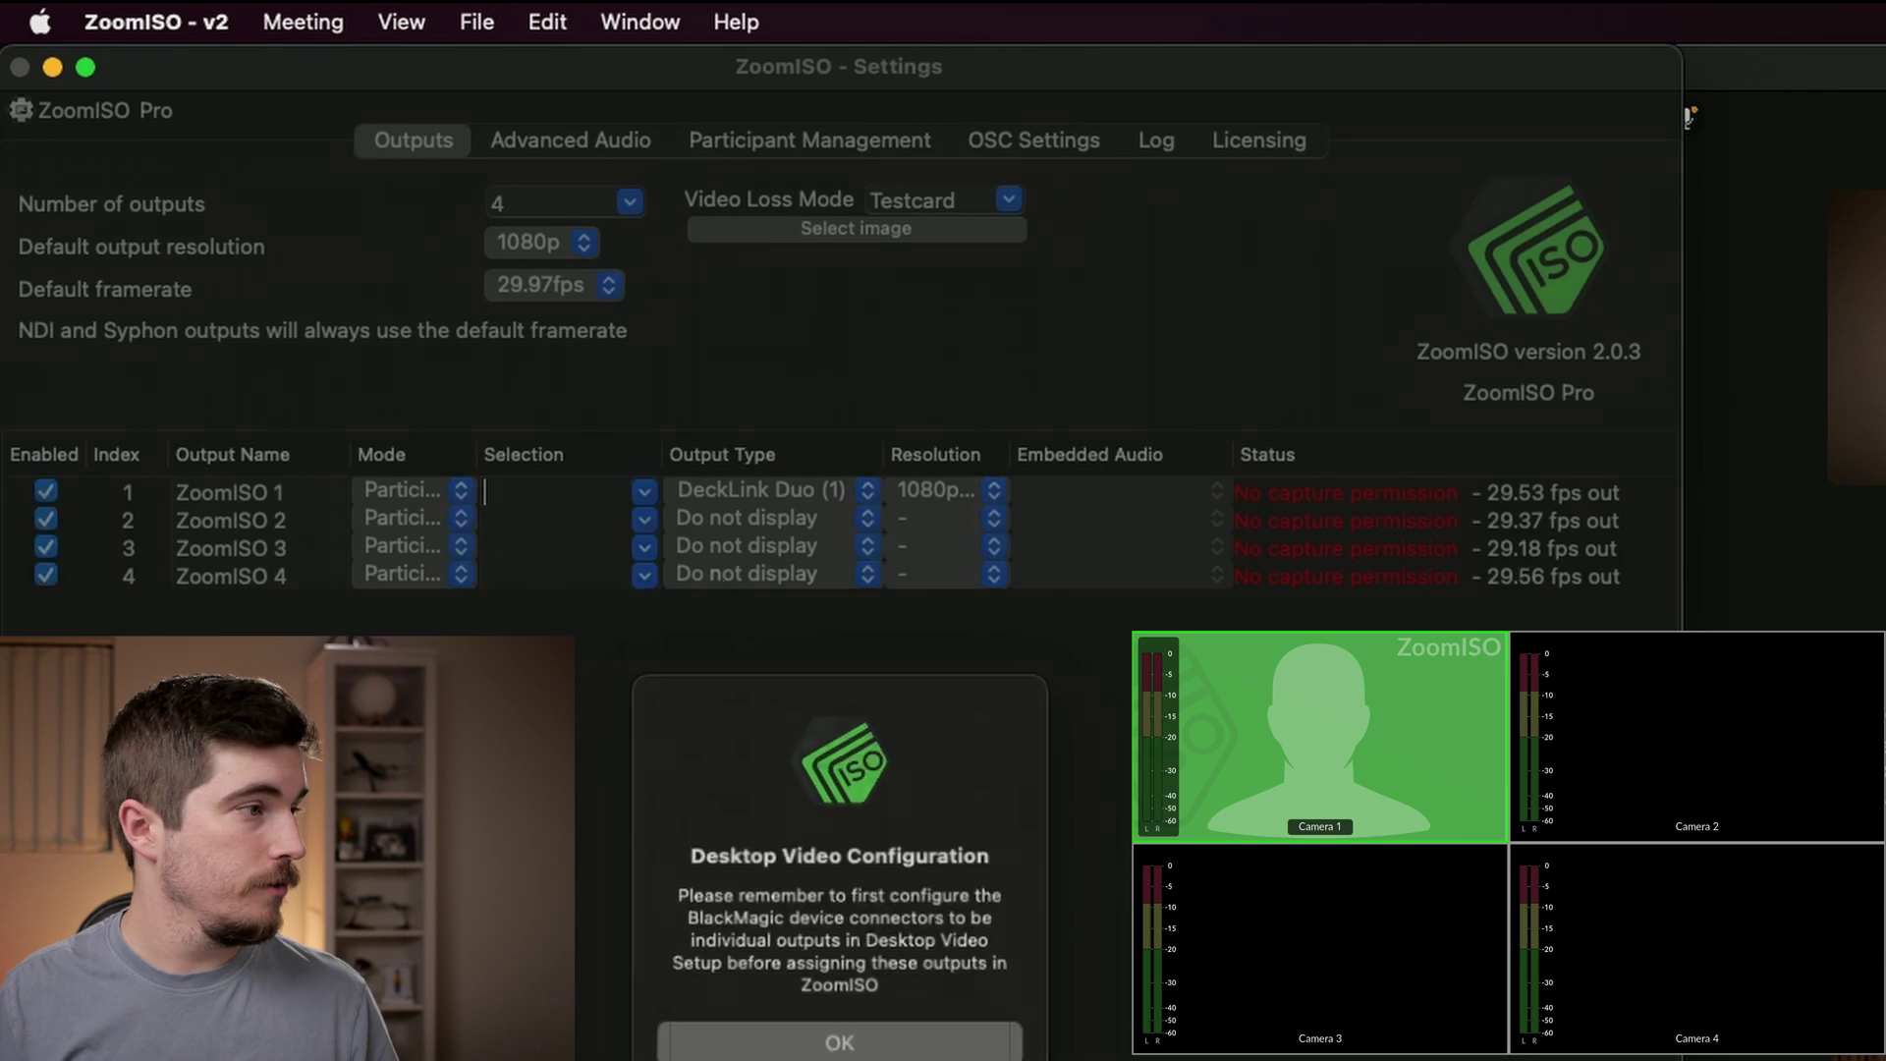
click(774, 516)
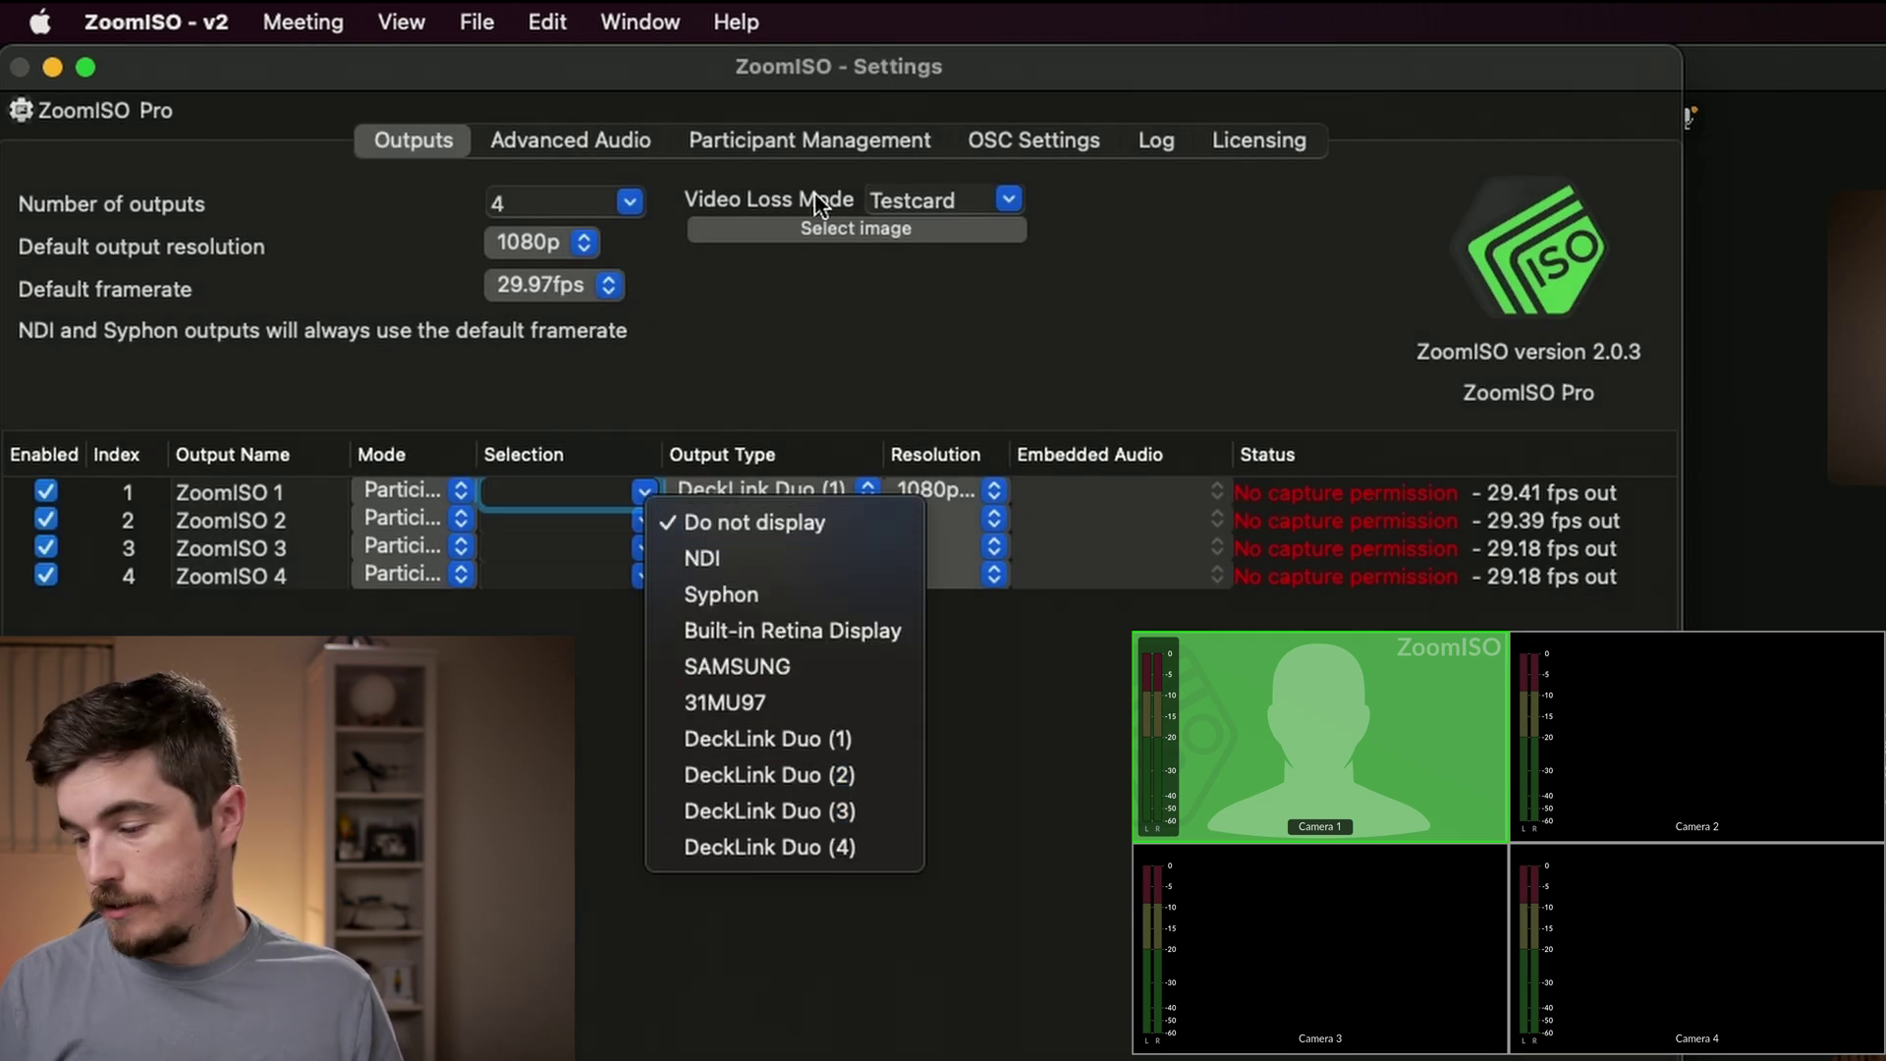
click(1007, 200)
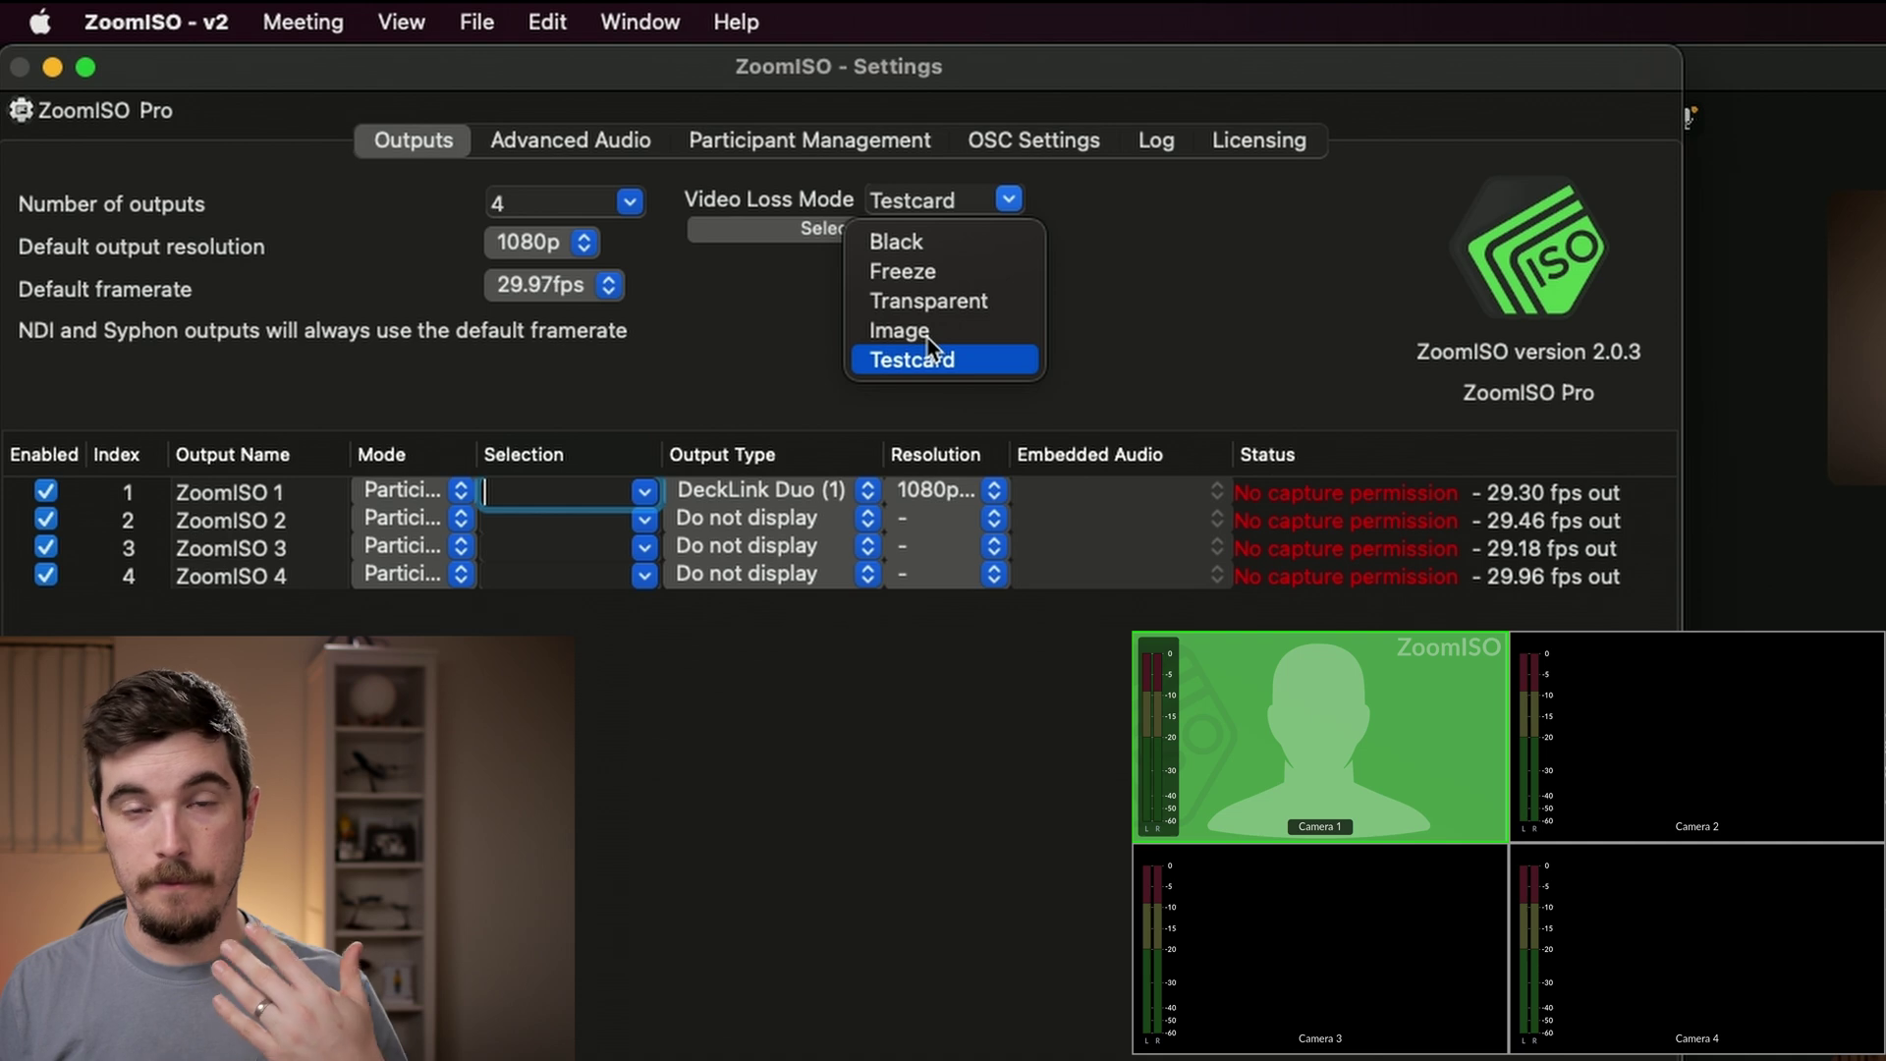
click(722, 375)
- Route outputs 2, 3 and 4 to DeckLink Duo (2), (3) and (4)
click(800, 518)
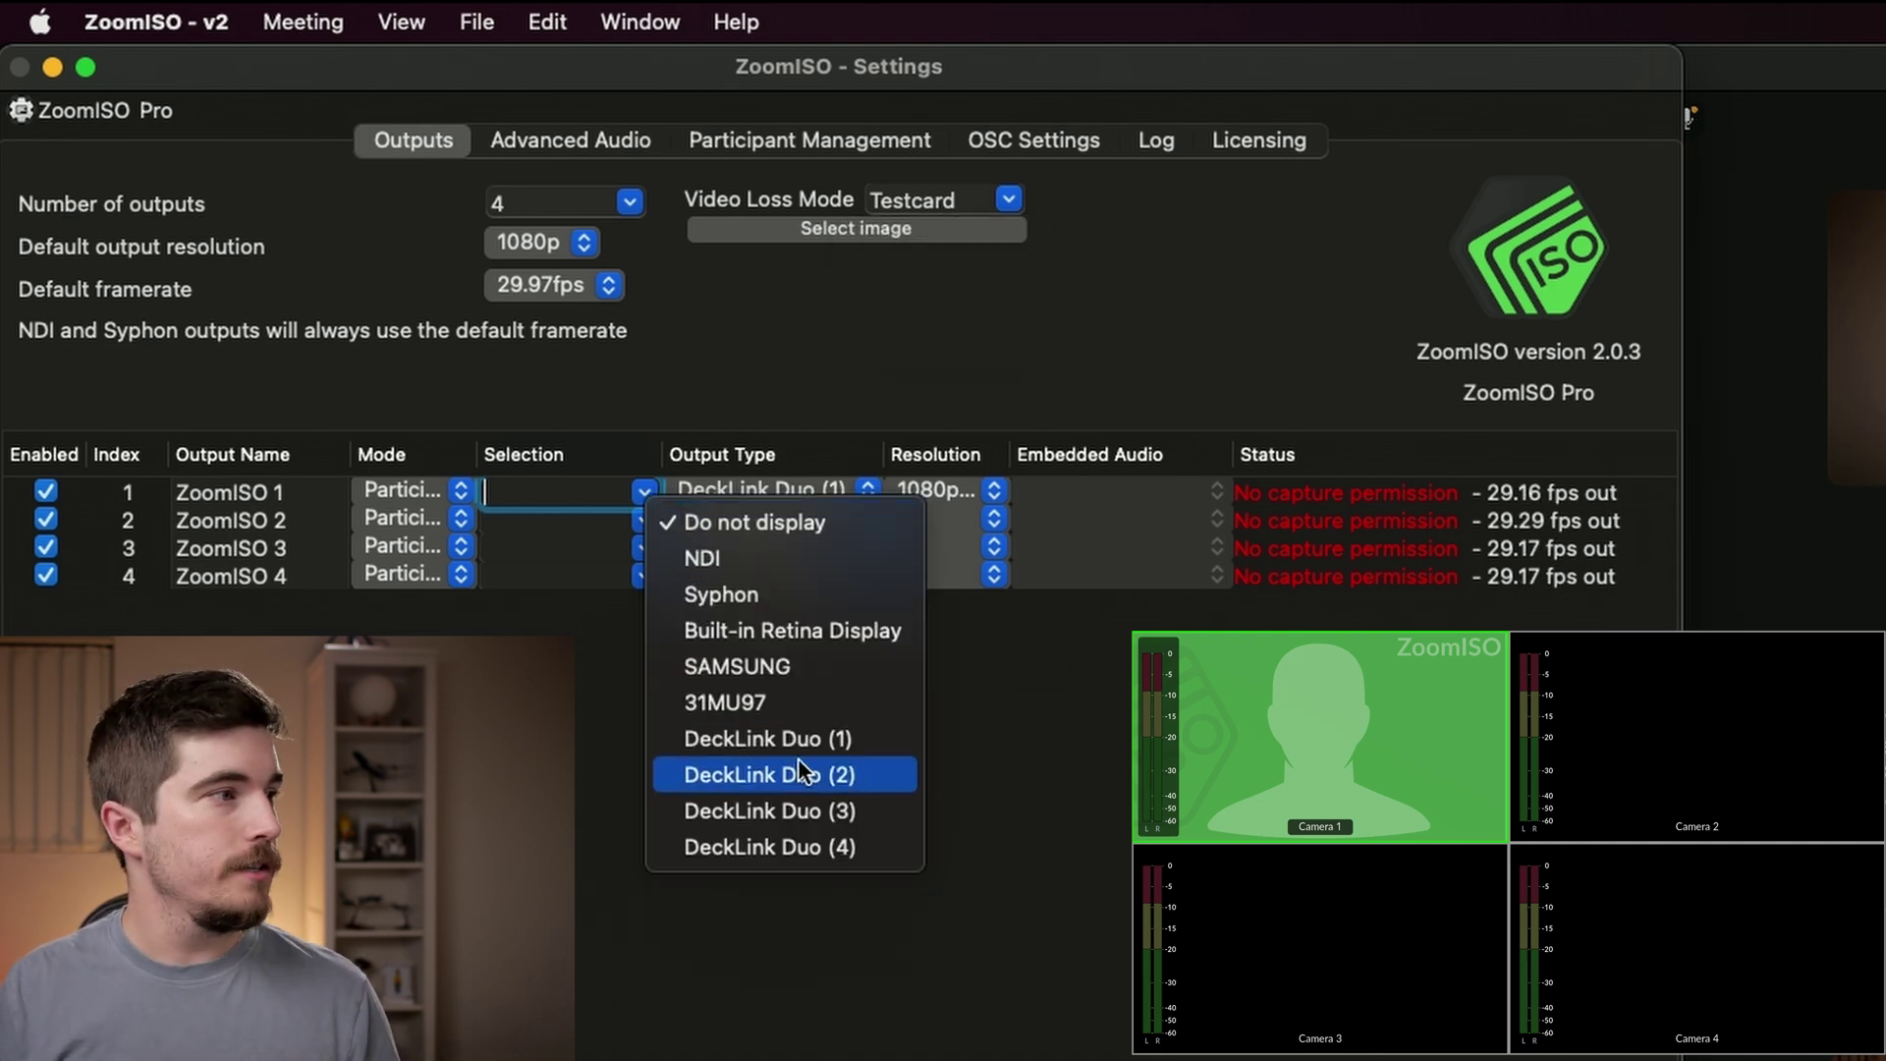
click(797, 774)
click(823, 546)
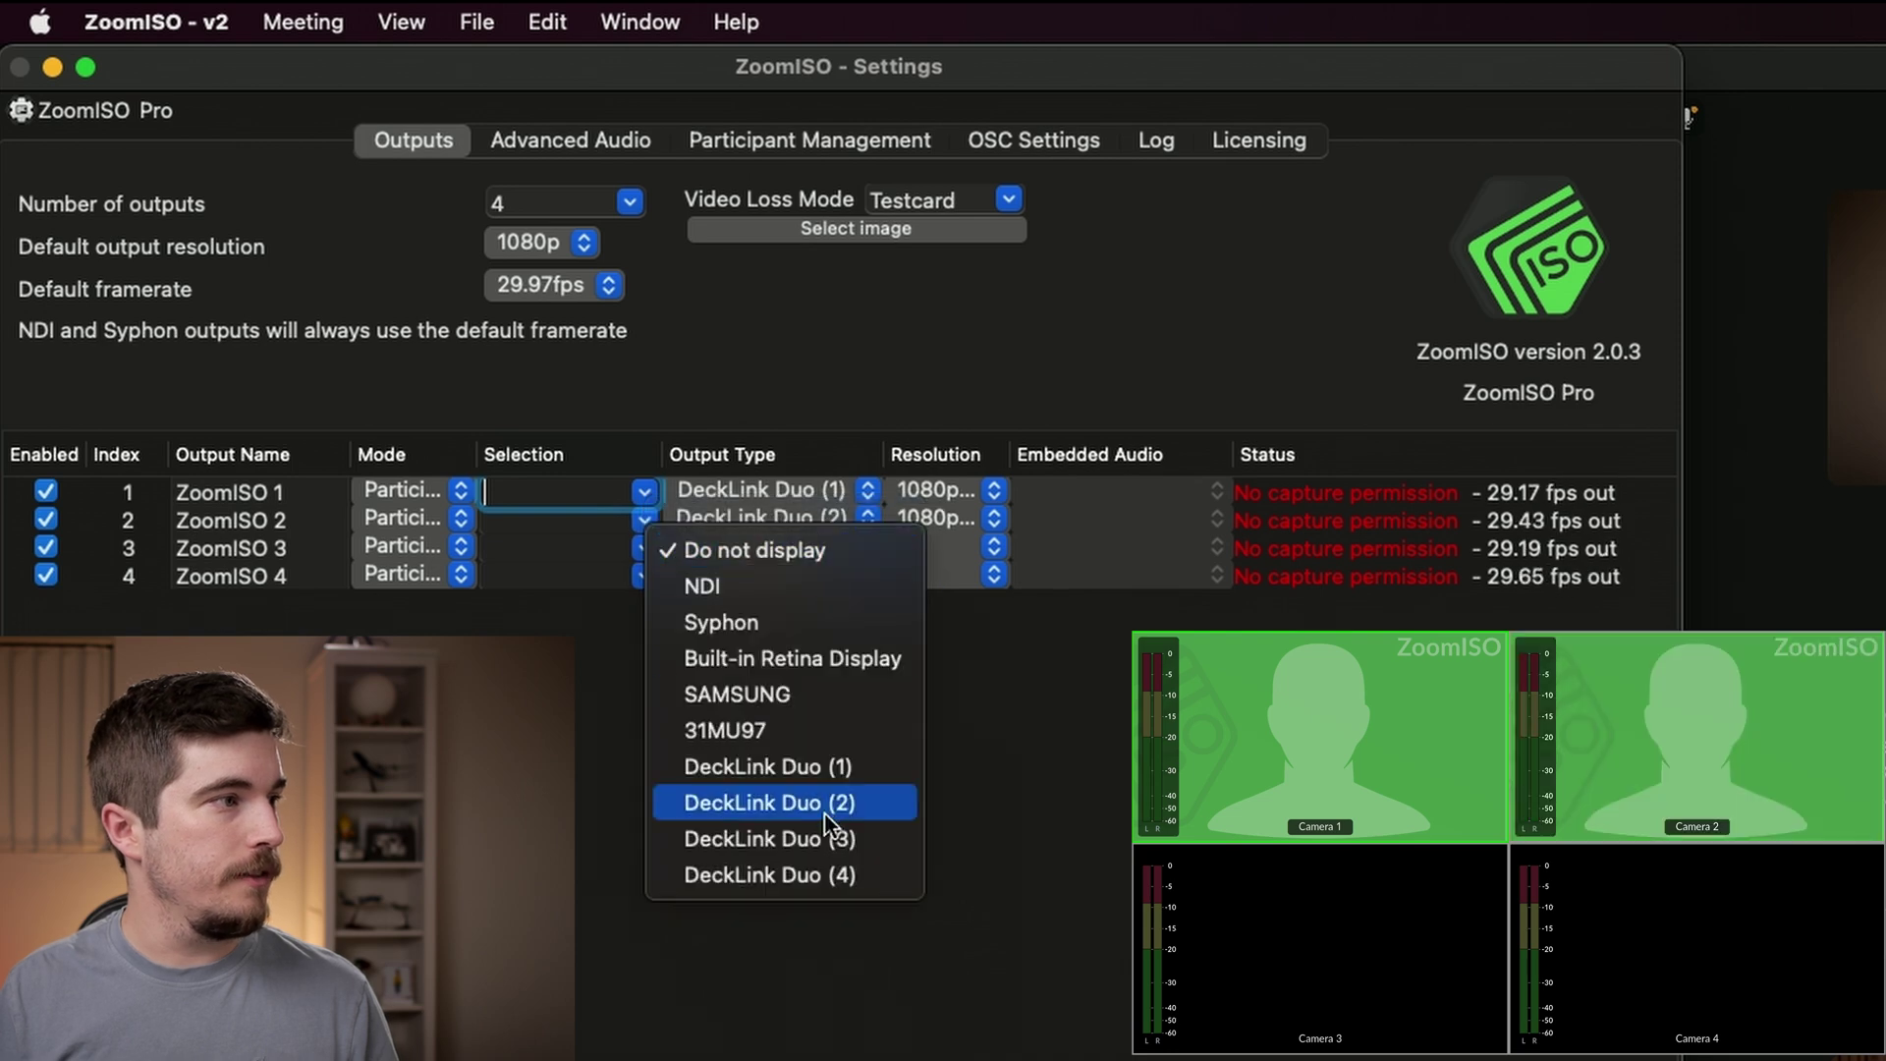
click(845, 839)
click(857, 577)
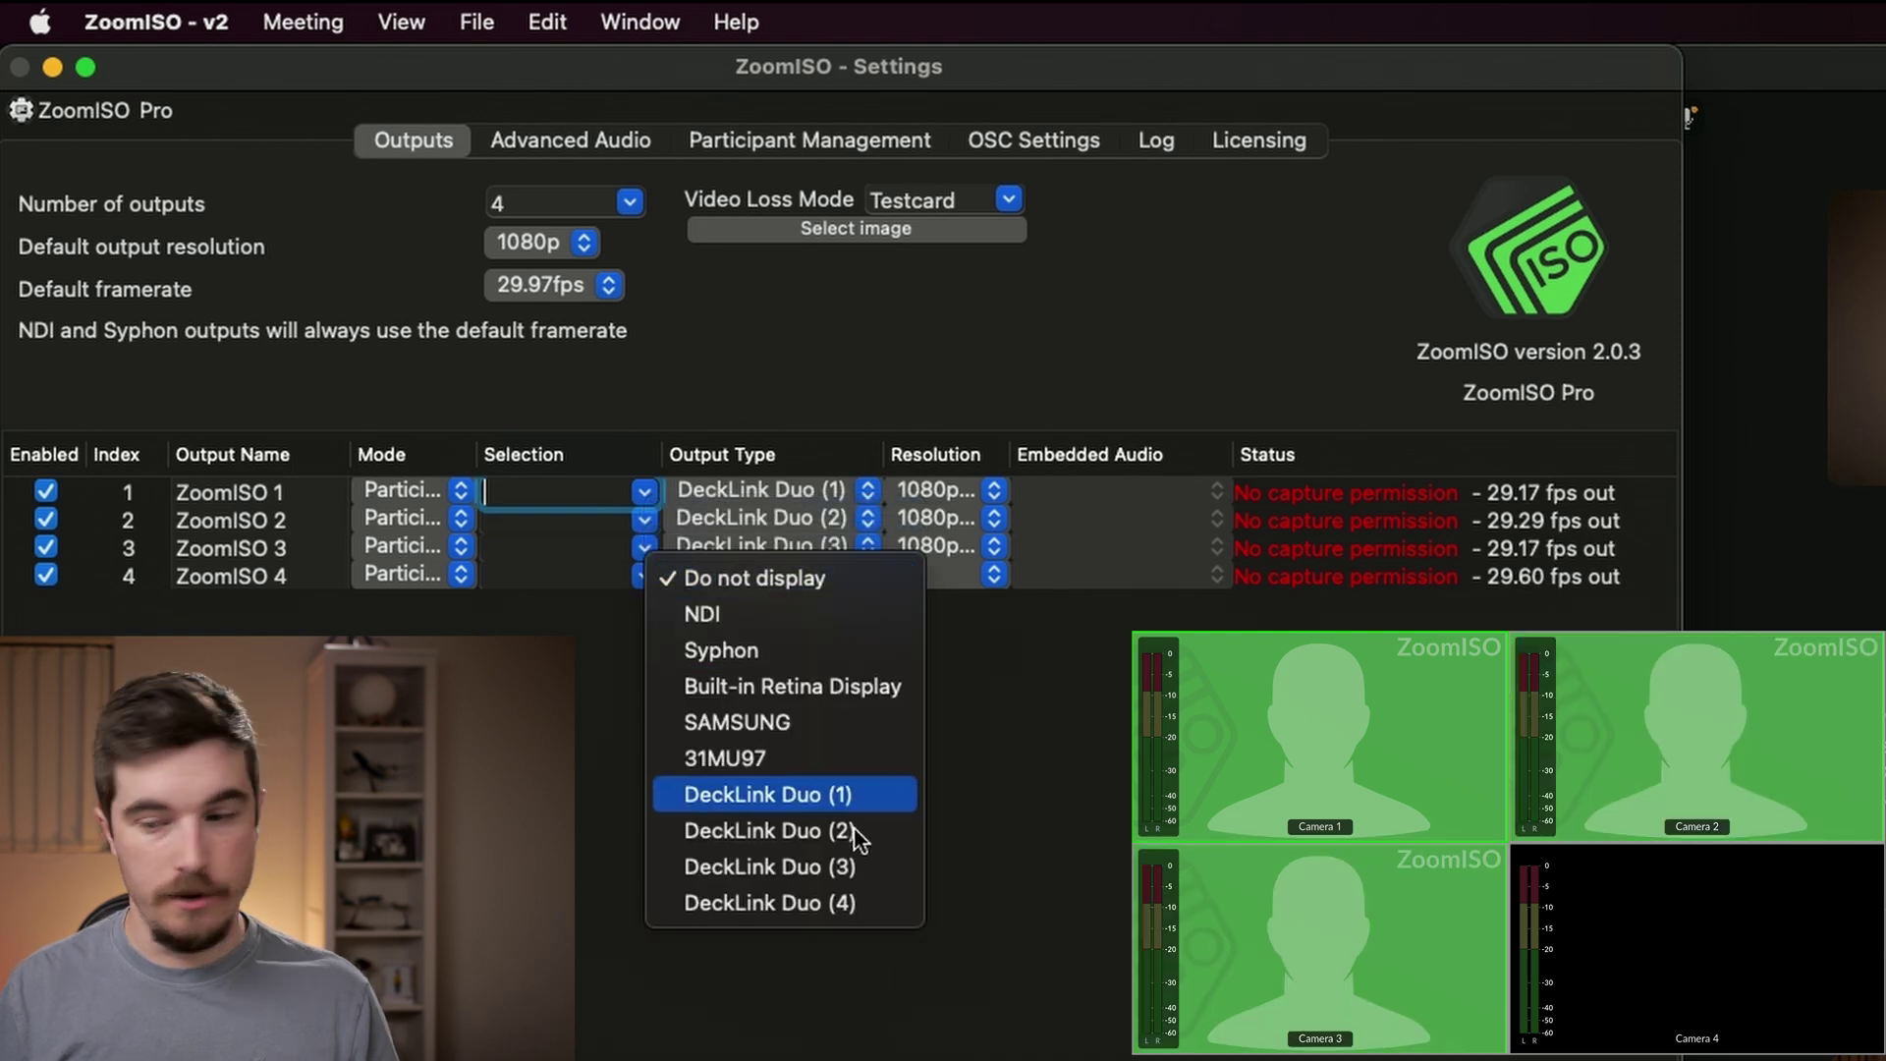
click(814, 894)
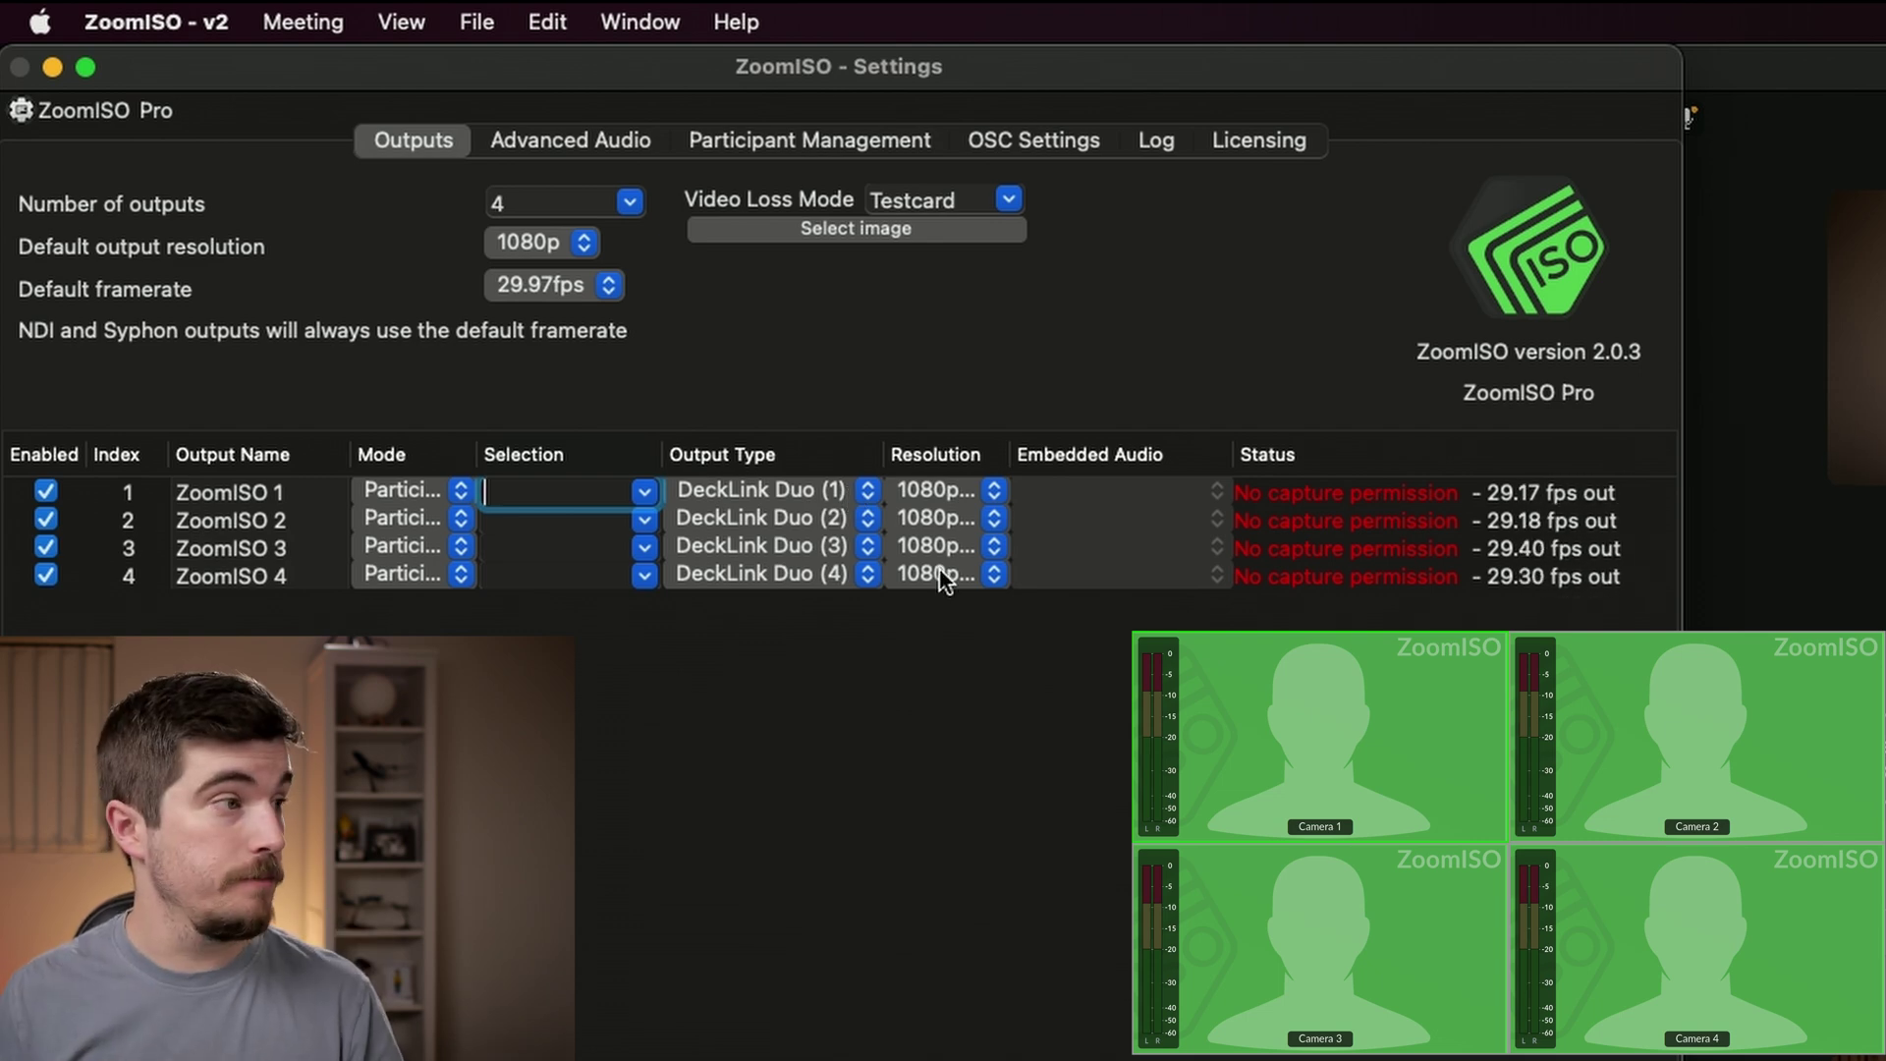
click(970, 493)
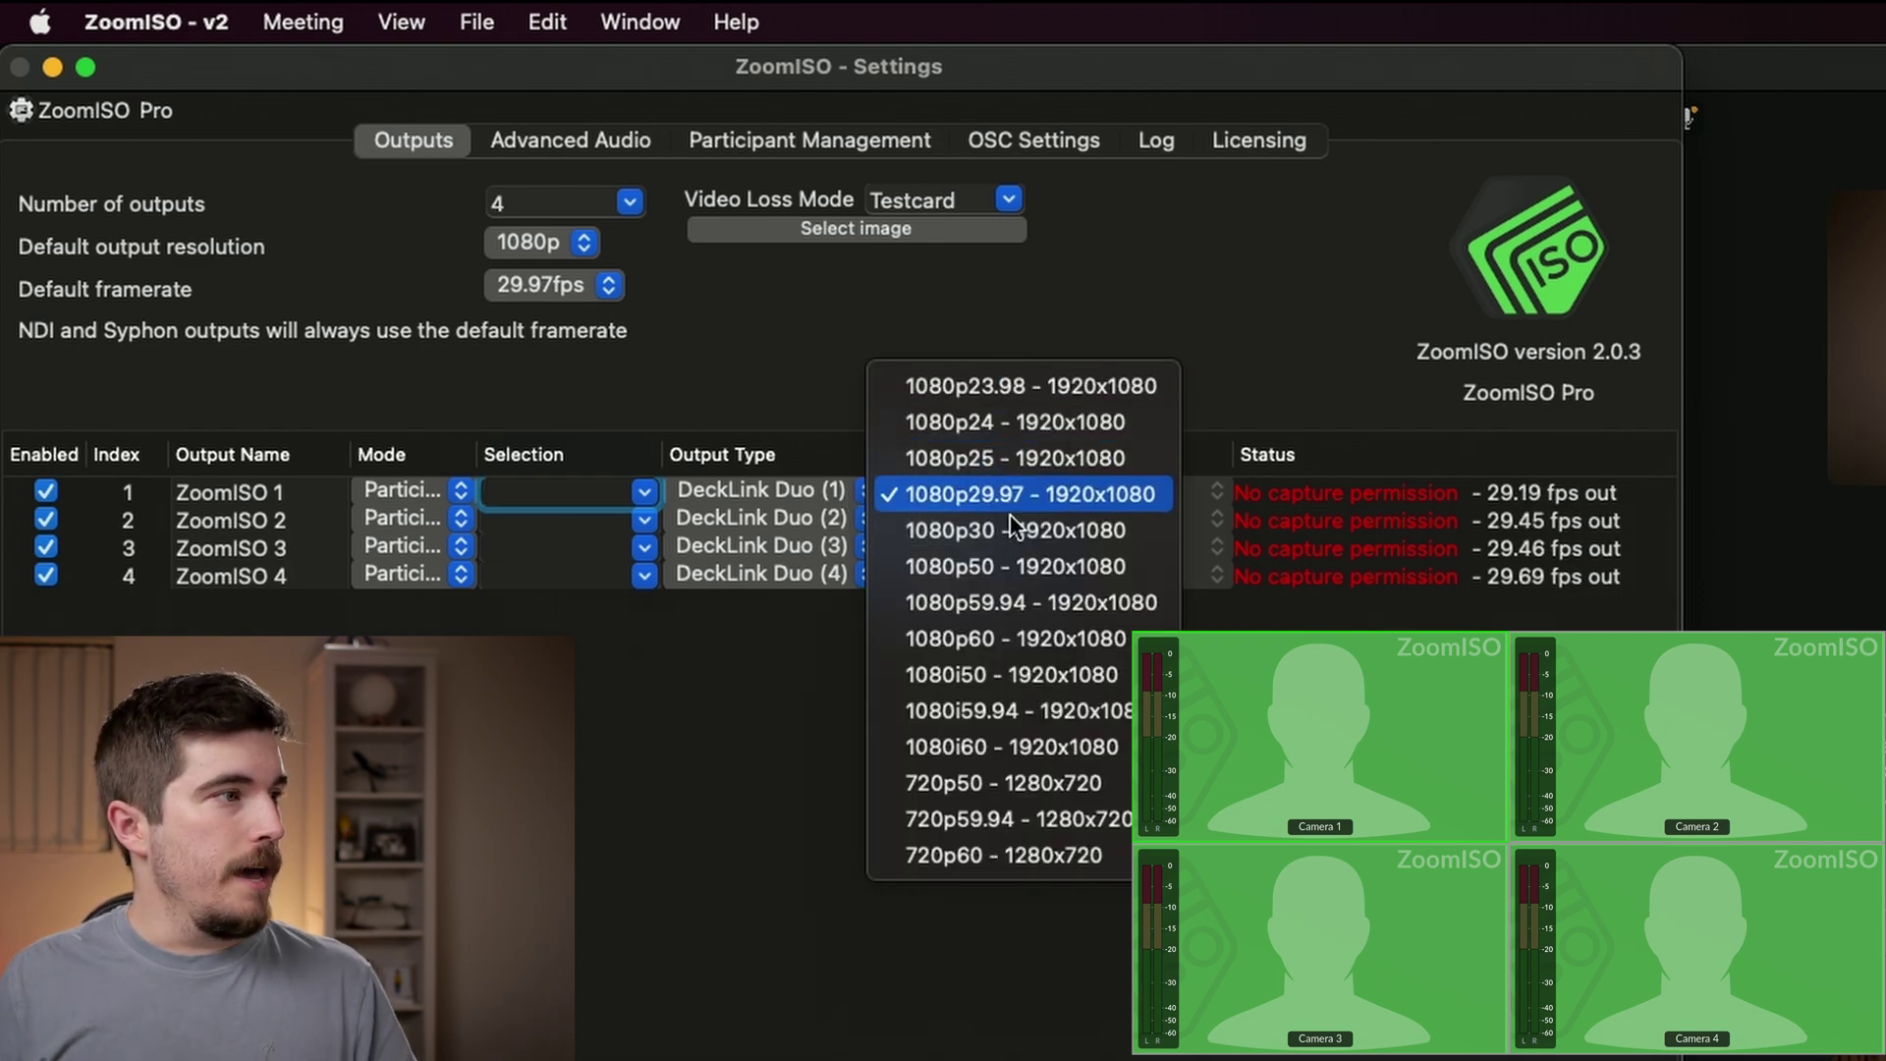
click(933, 482)
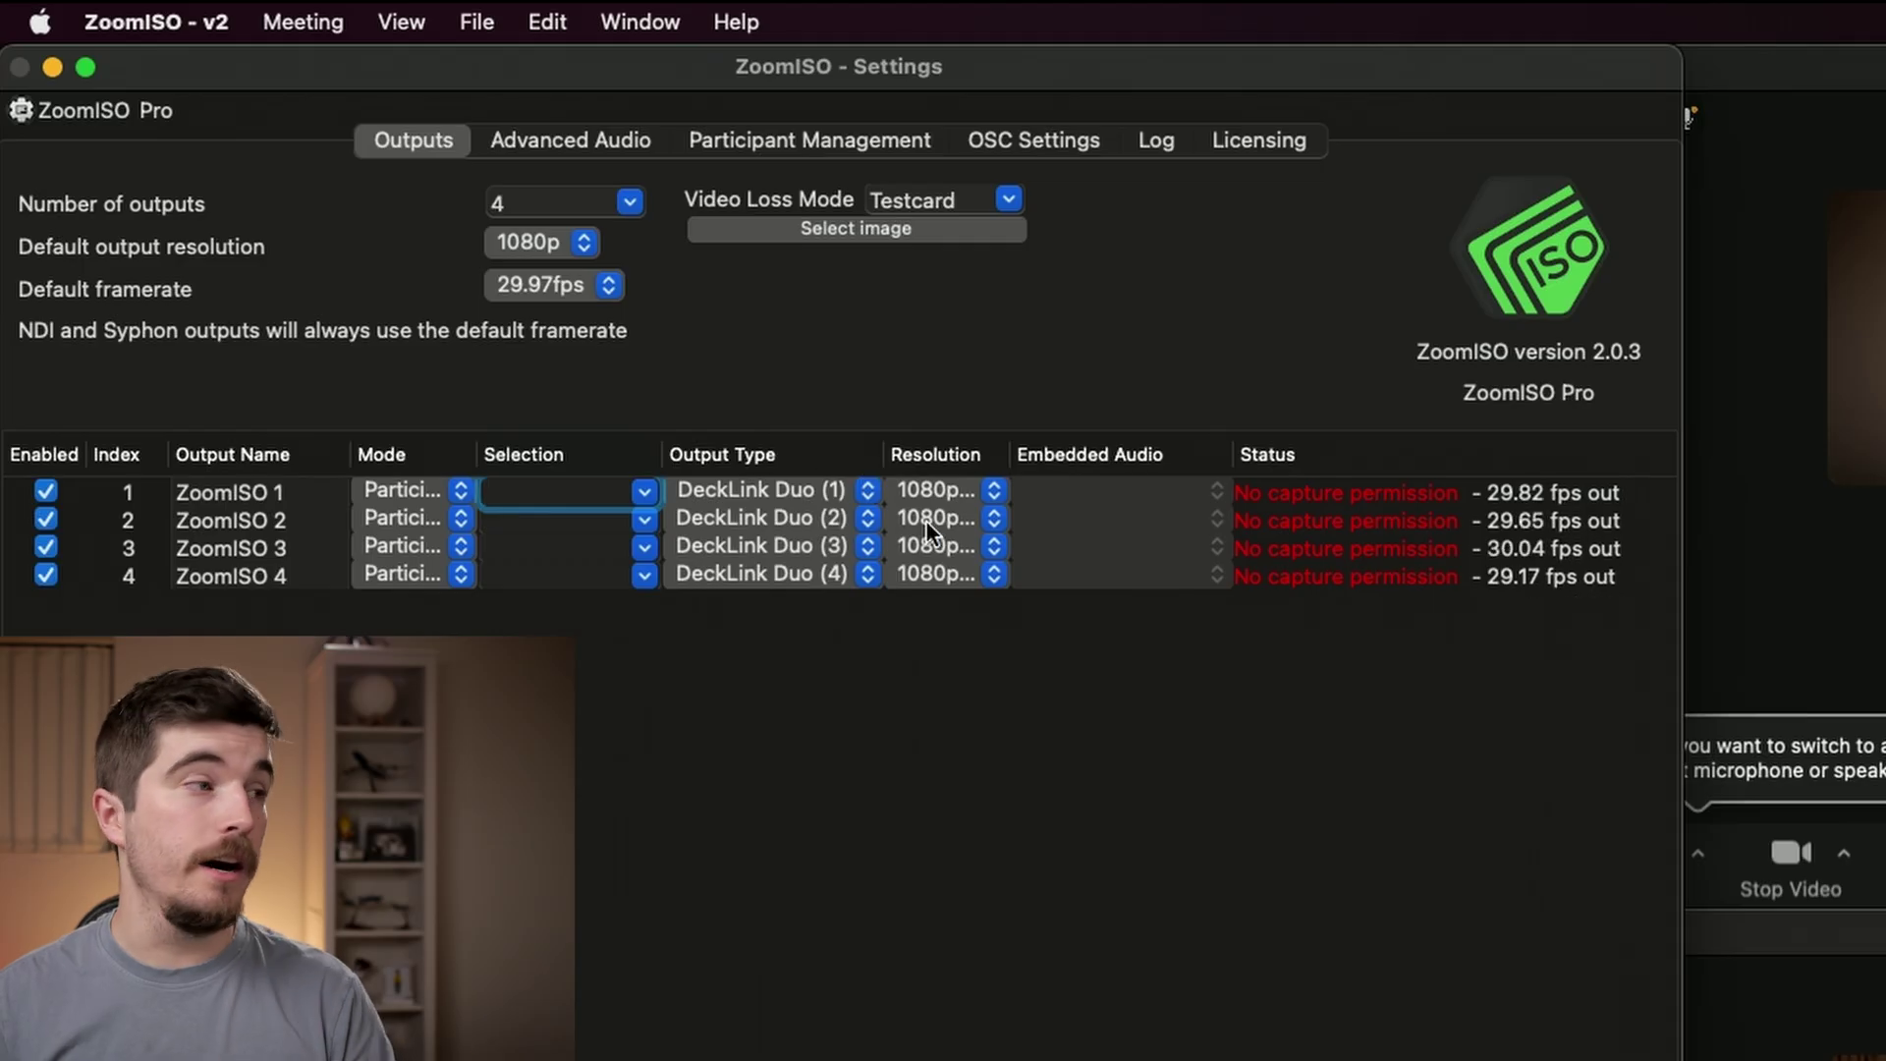
- Try NDI on output 1 and check its Embedded Audio options, then close Audio Devices
click(788, 489)
click(778, 312)
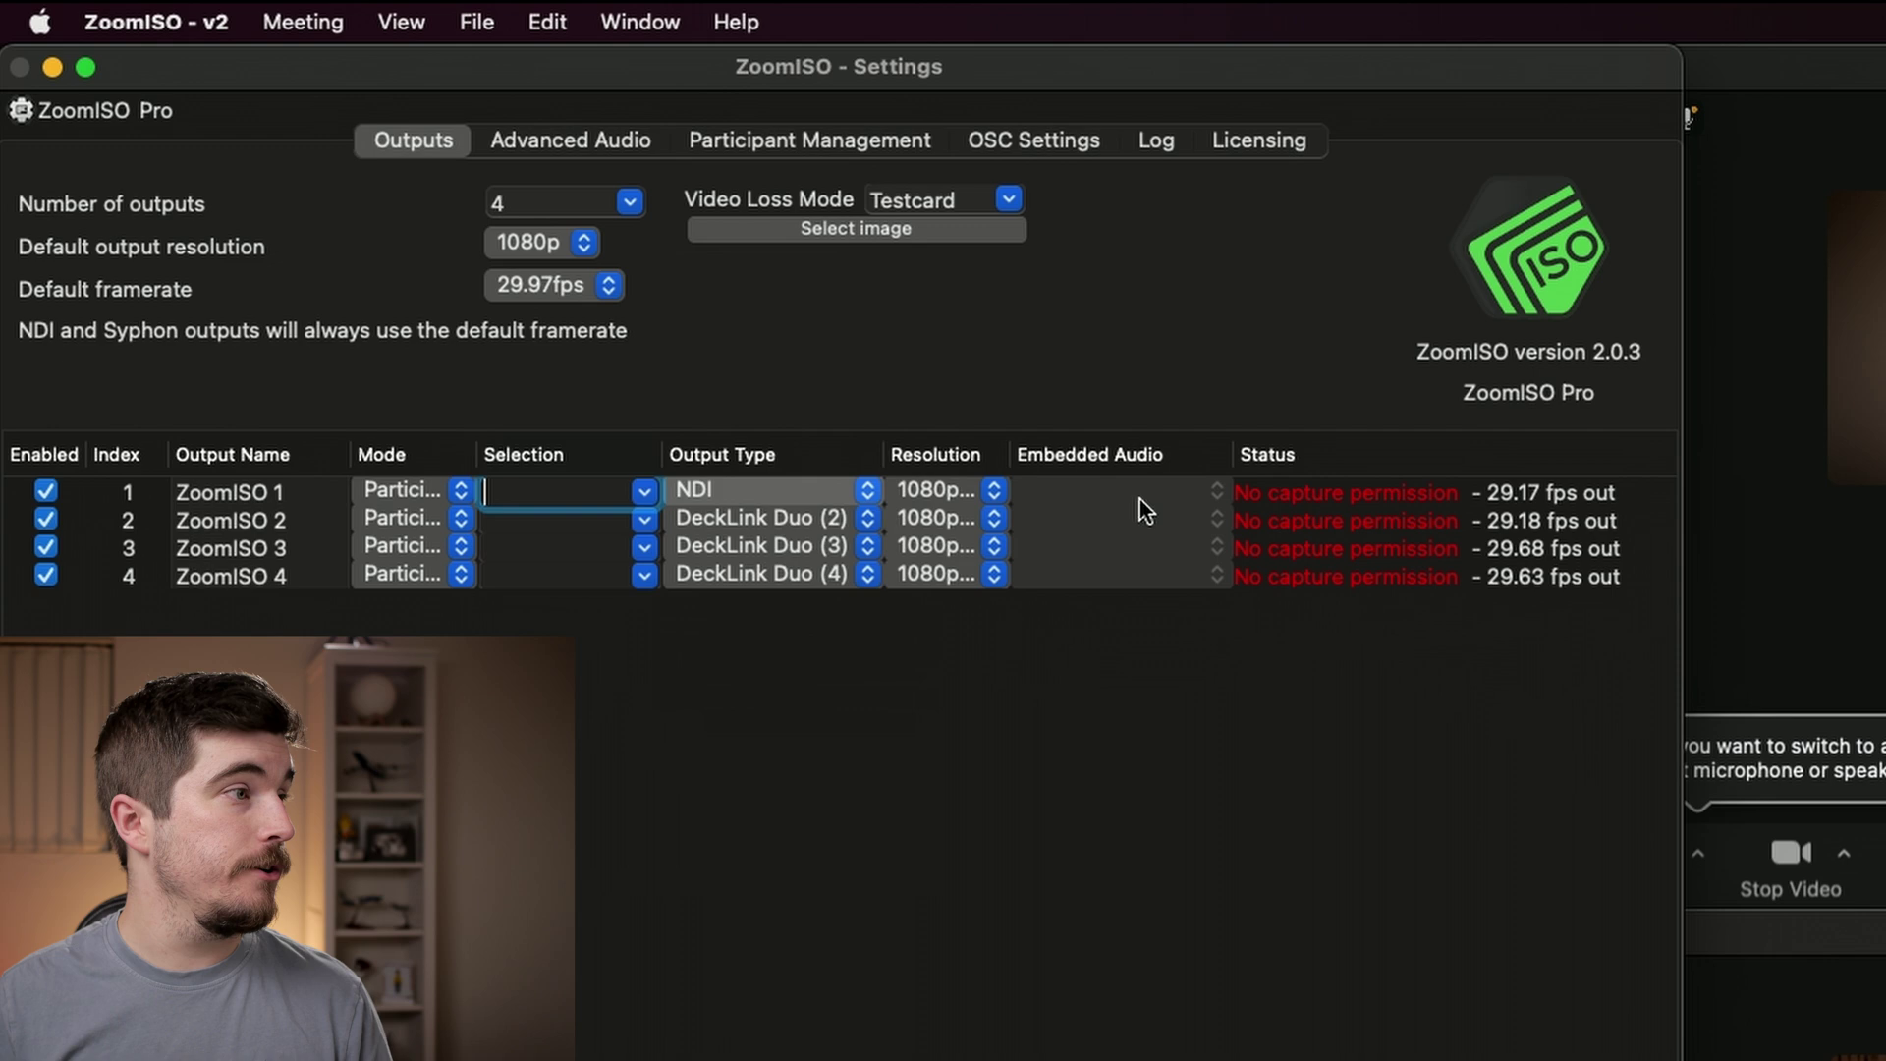
click(1130, 491)
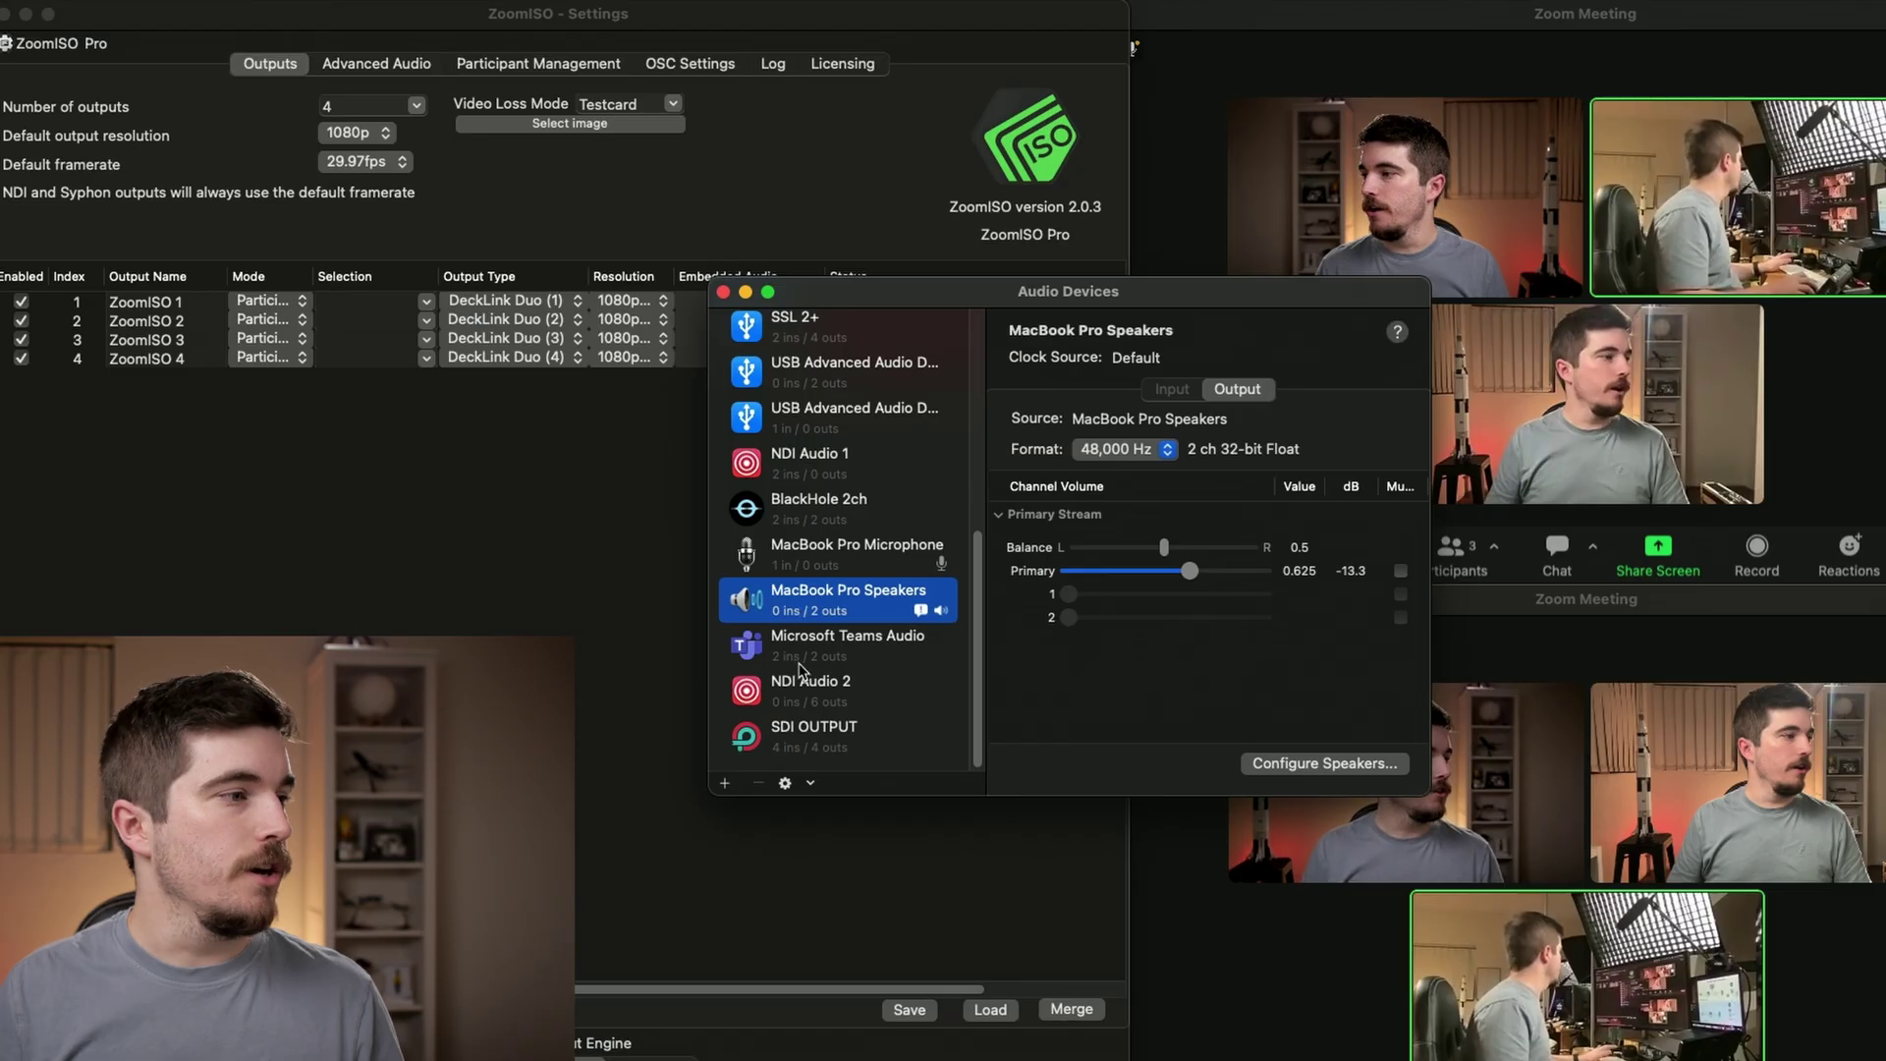
key(super+q)
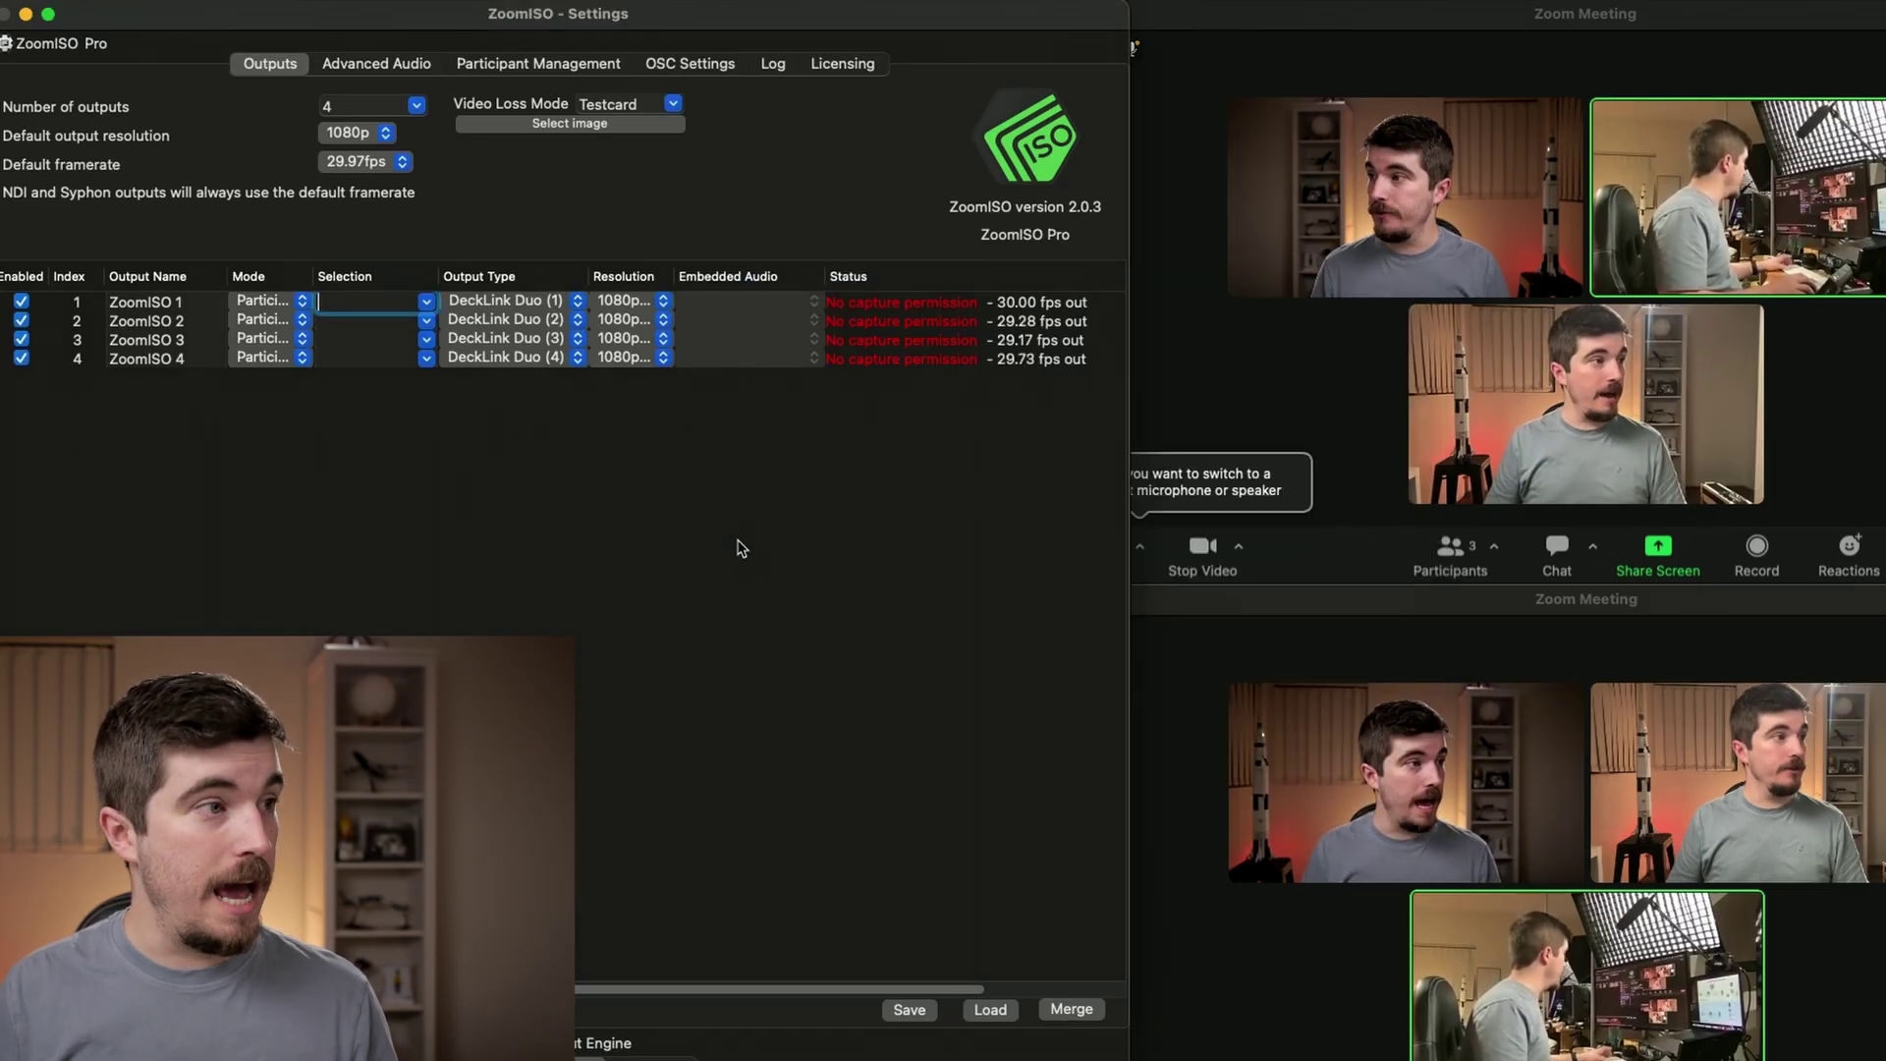
key(super+Tab)
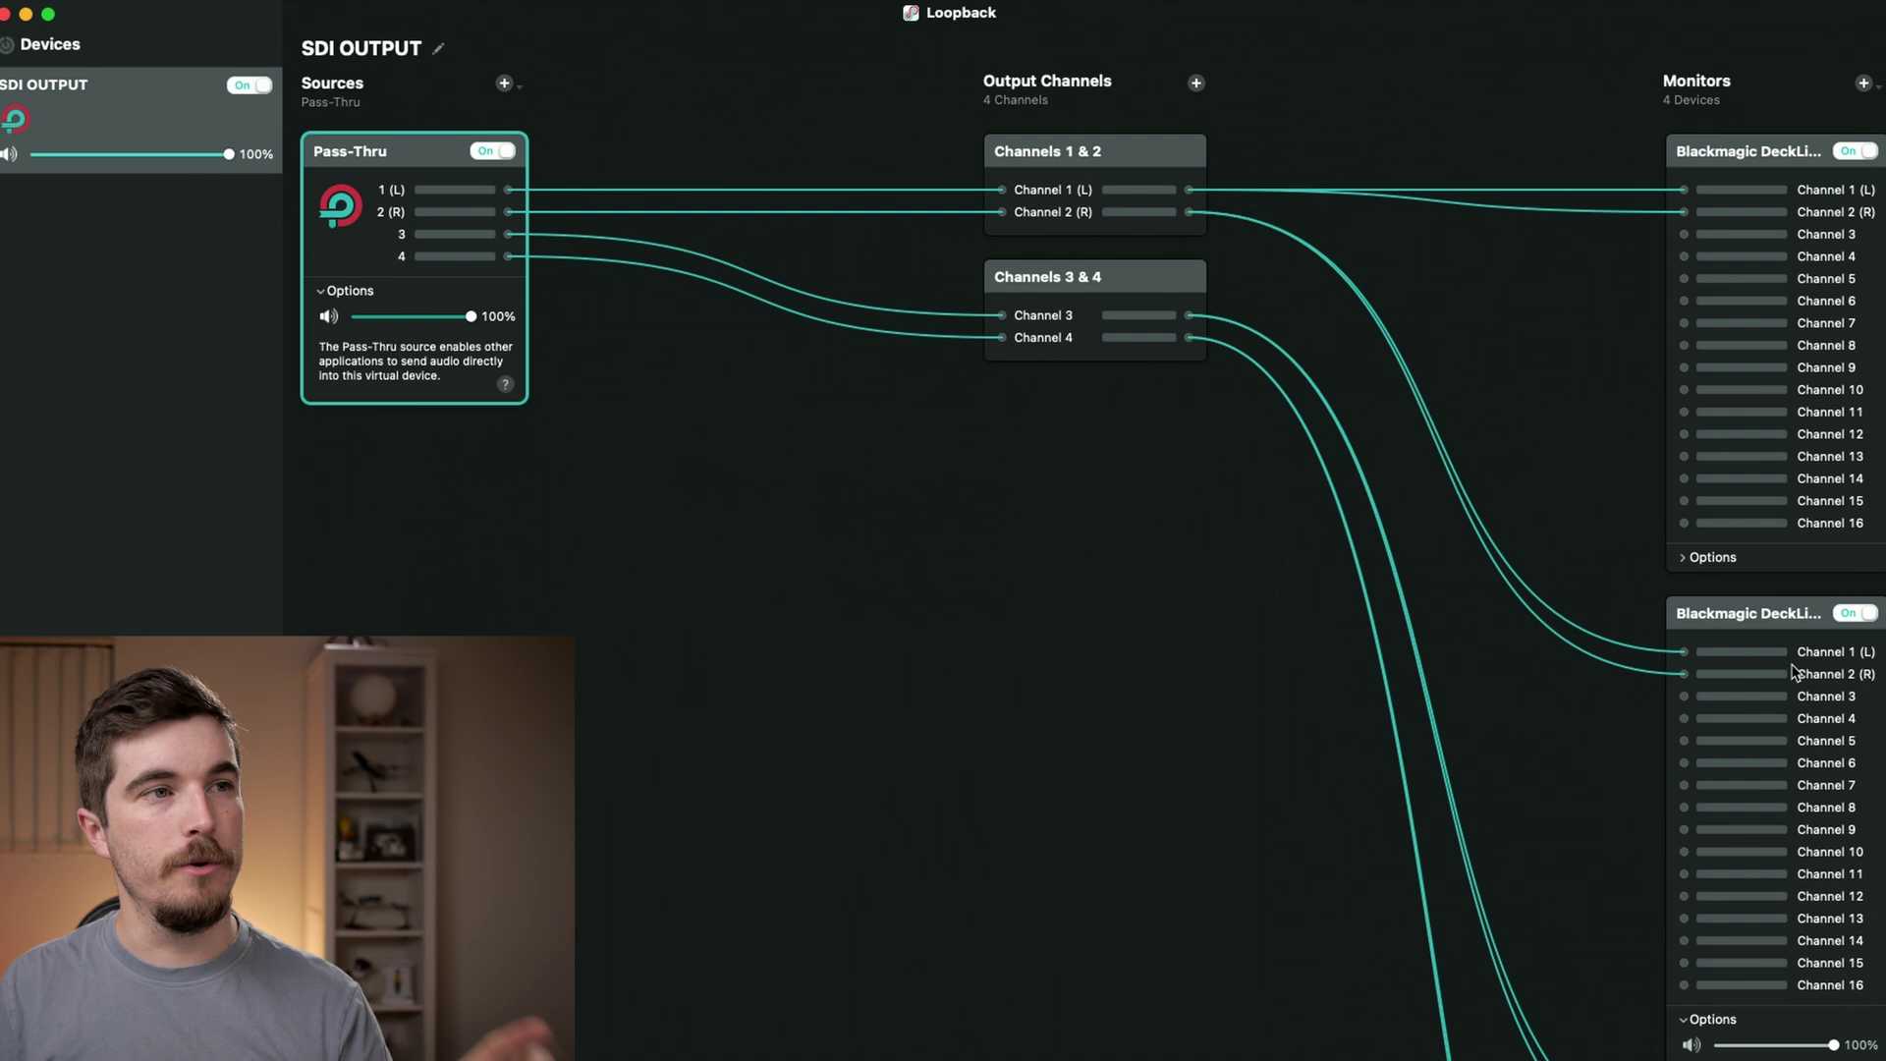
scroll(1794, 673, down, 10)
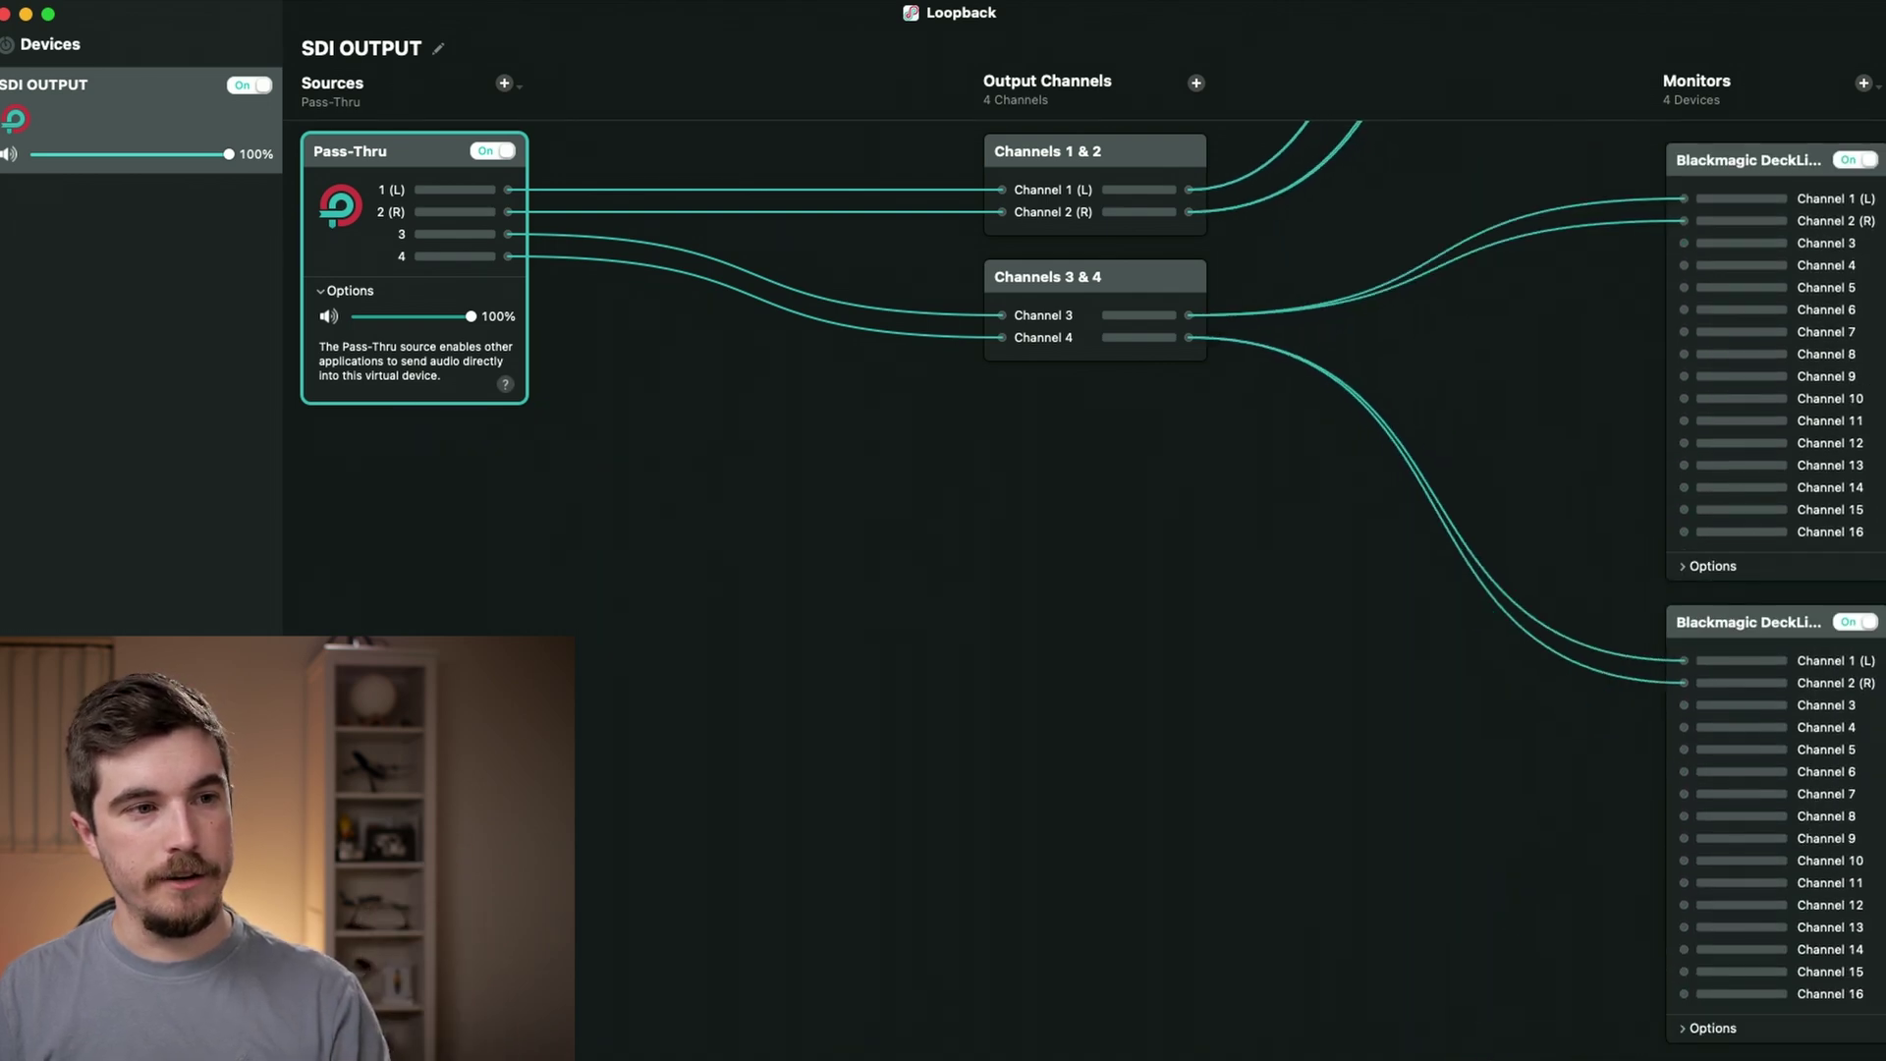
- Scroll Loopback's Monitors column to check how channels 1–4 reach the DeckLink monitors
scroll(1628, 530, up, 5)
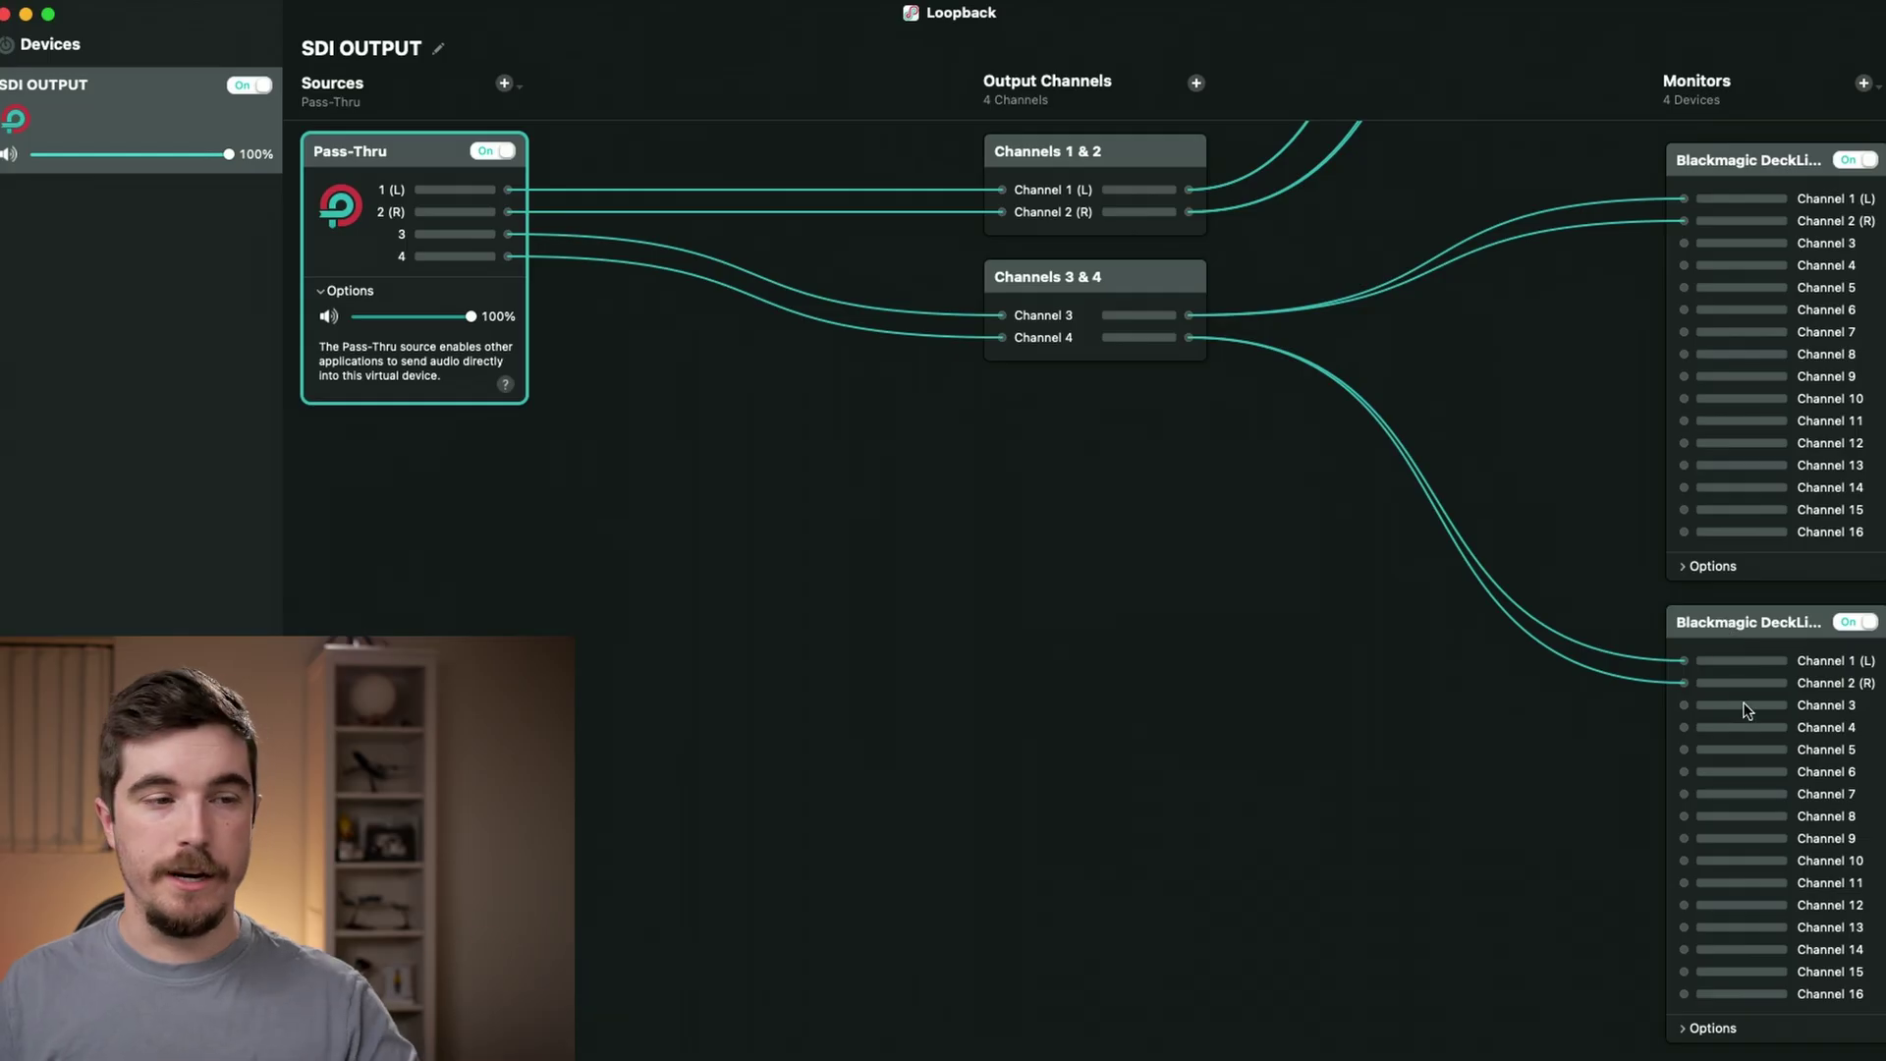
scroll(1744, 697, down, 5)
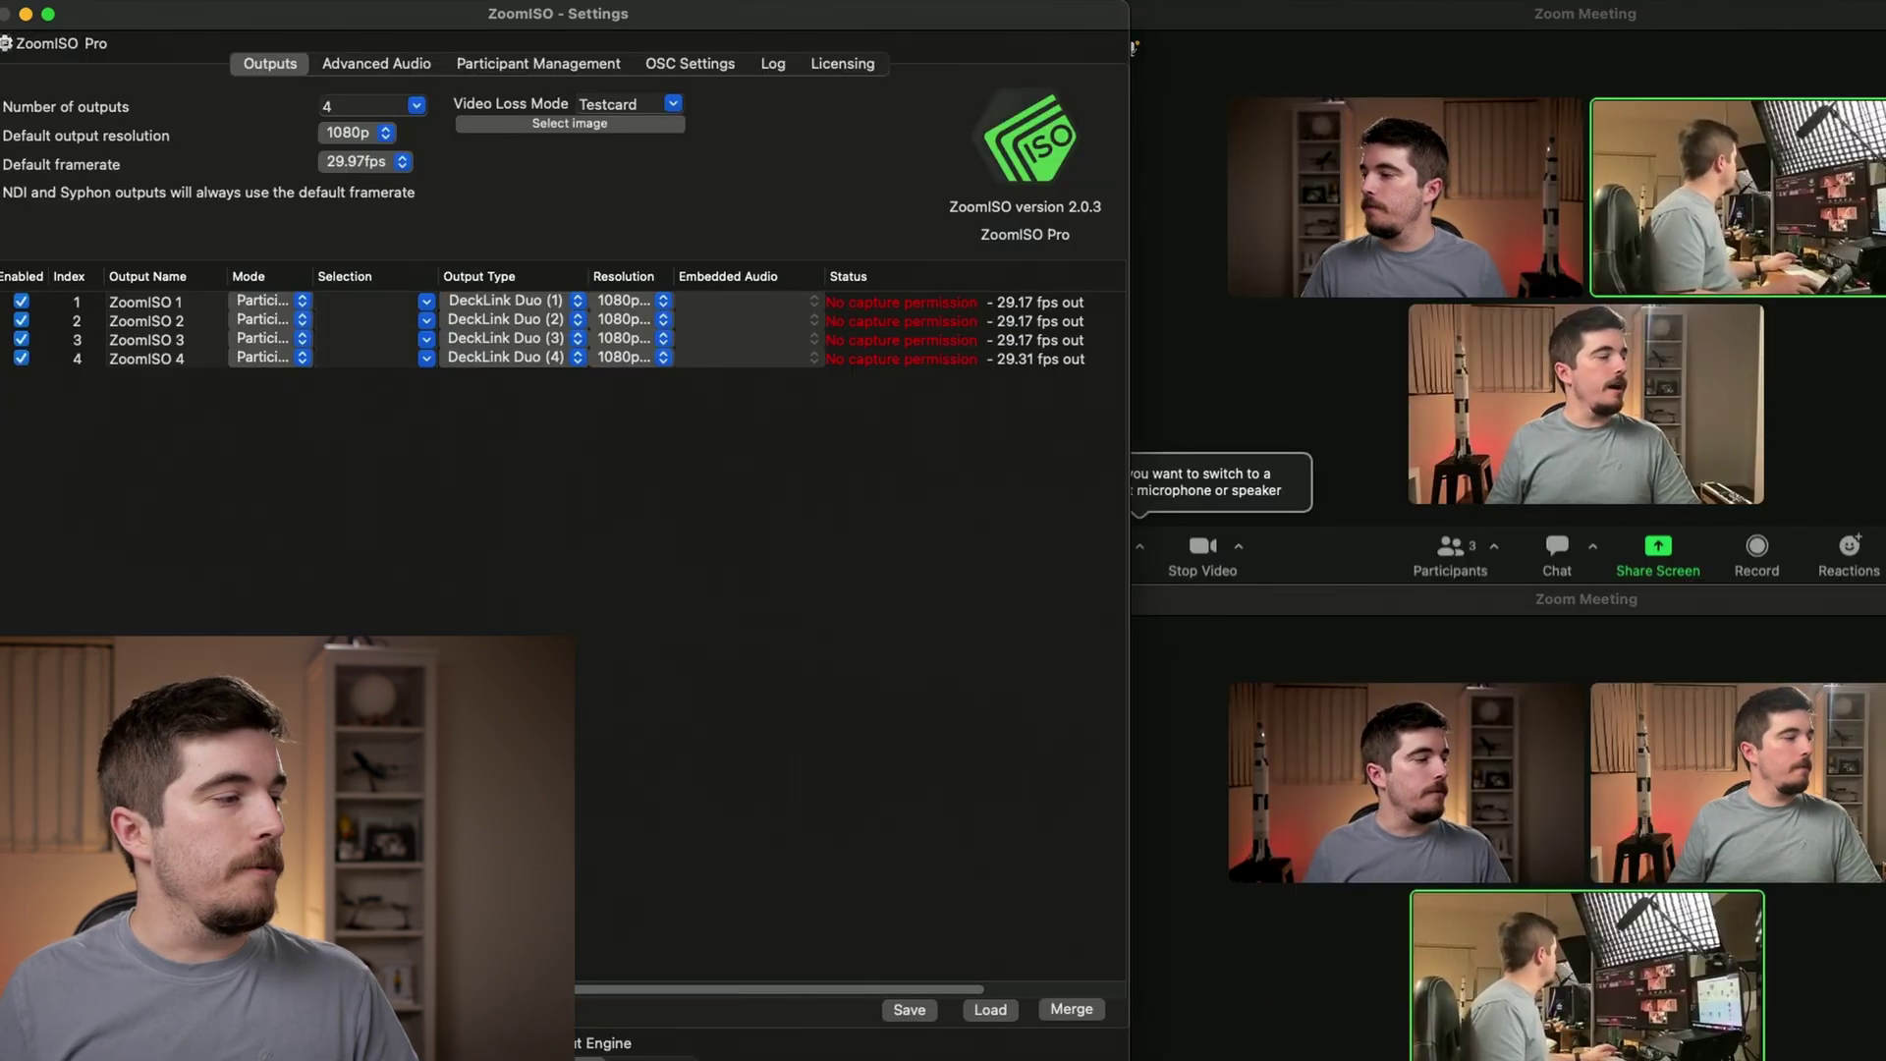
- Show the Advanced Audio mapping and leave Channel 1's Mode on Output
click(394, 66)
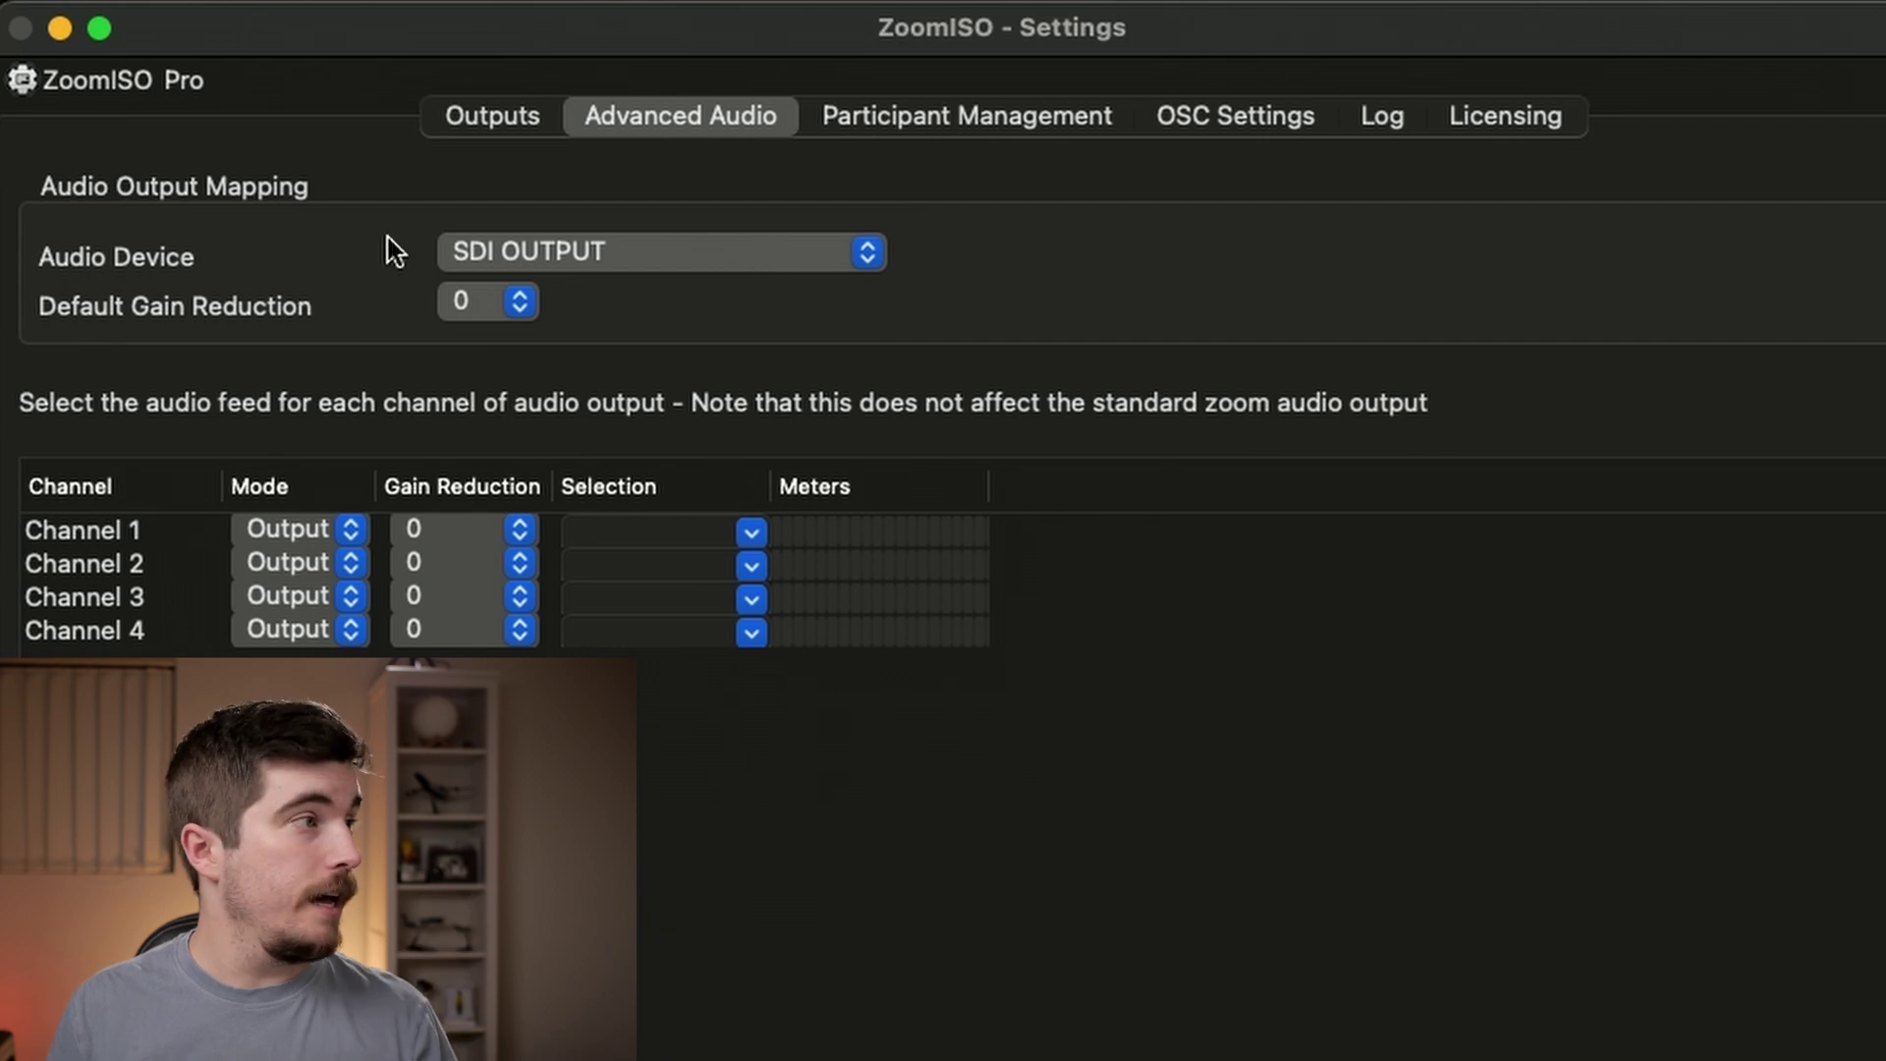
click(303, 529)
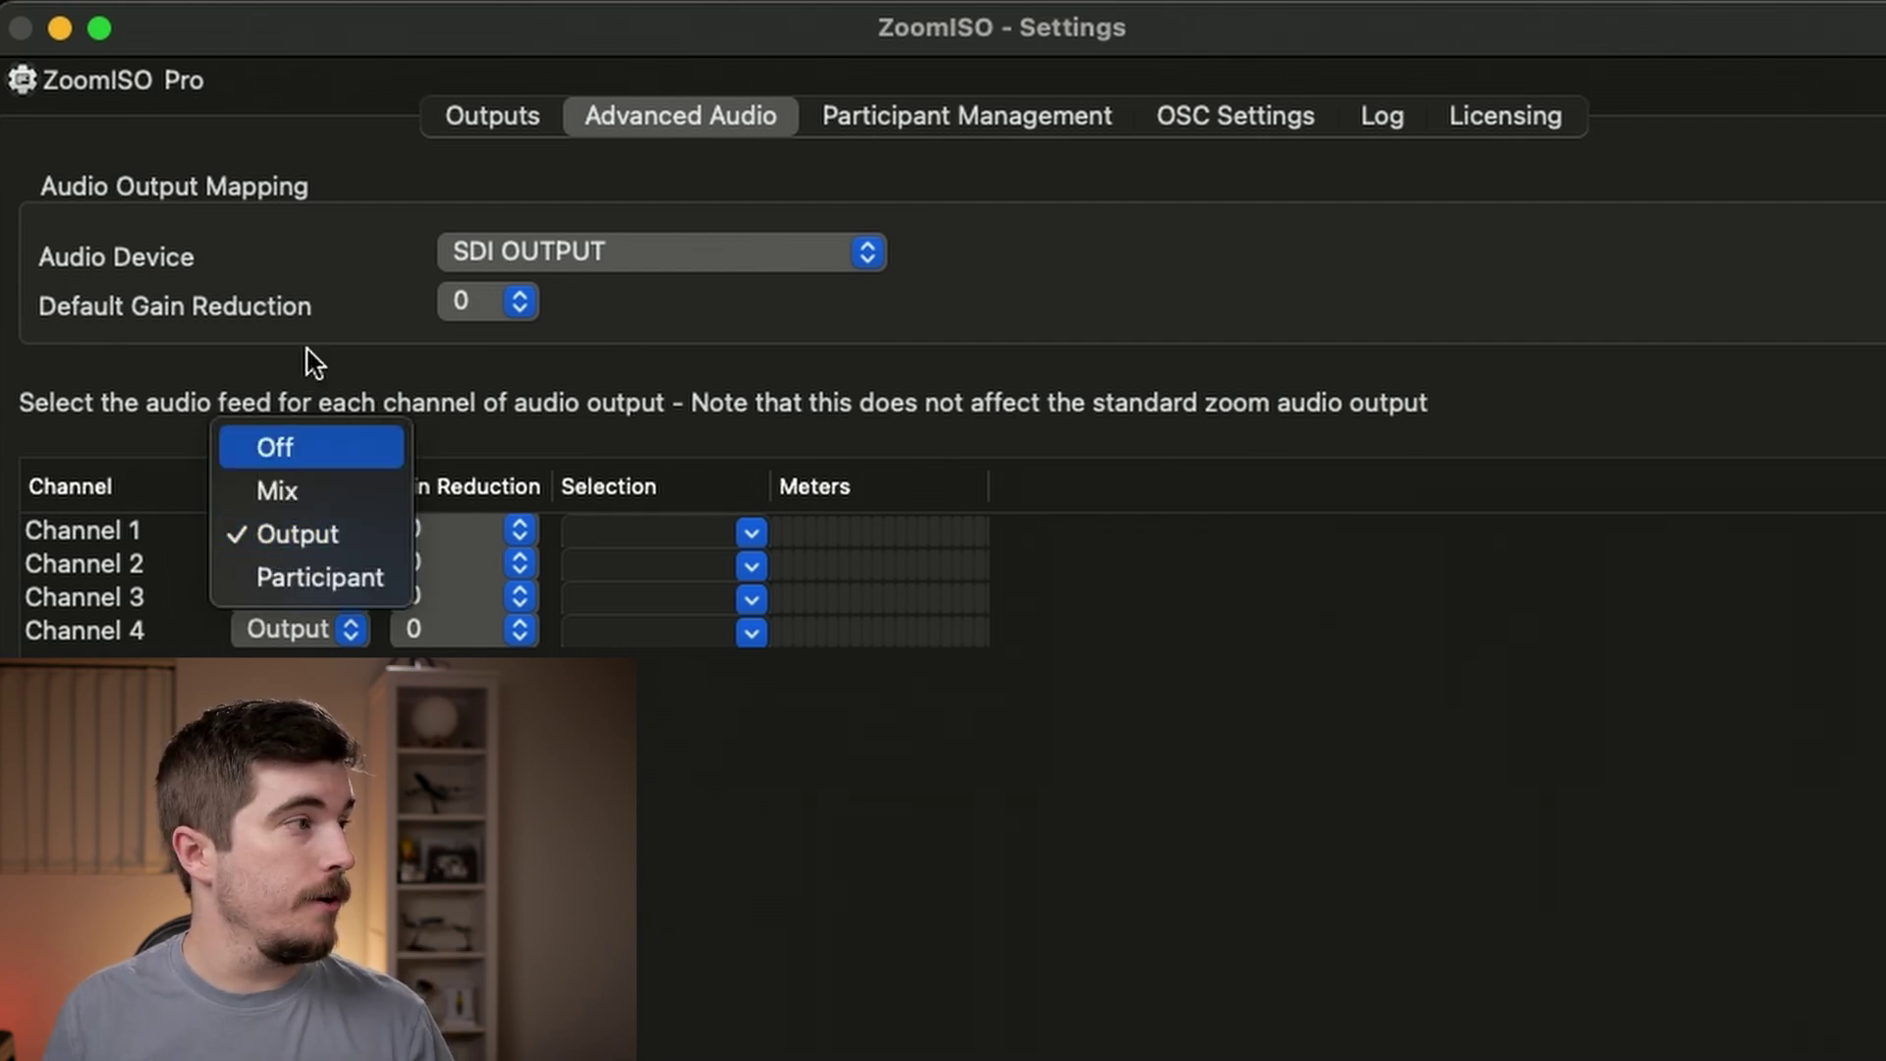
click(299, 520)
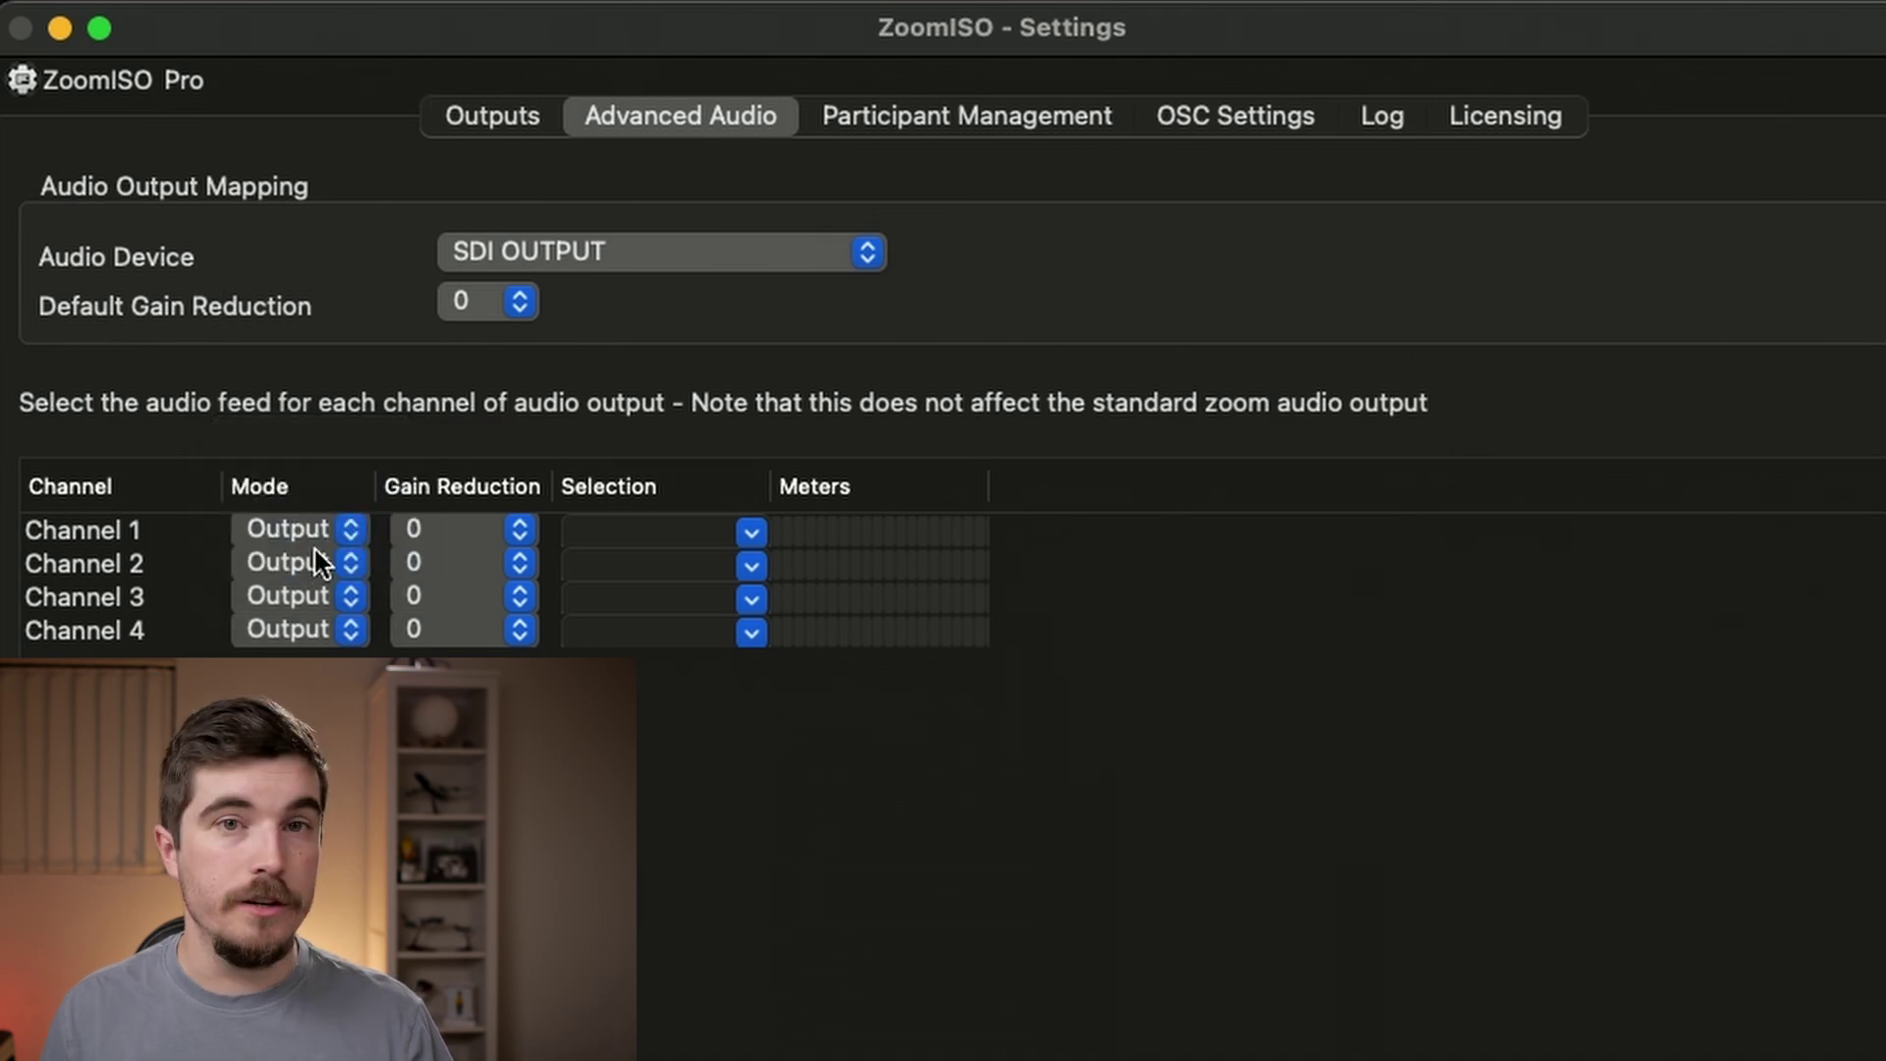
click(324, 540)
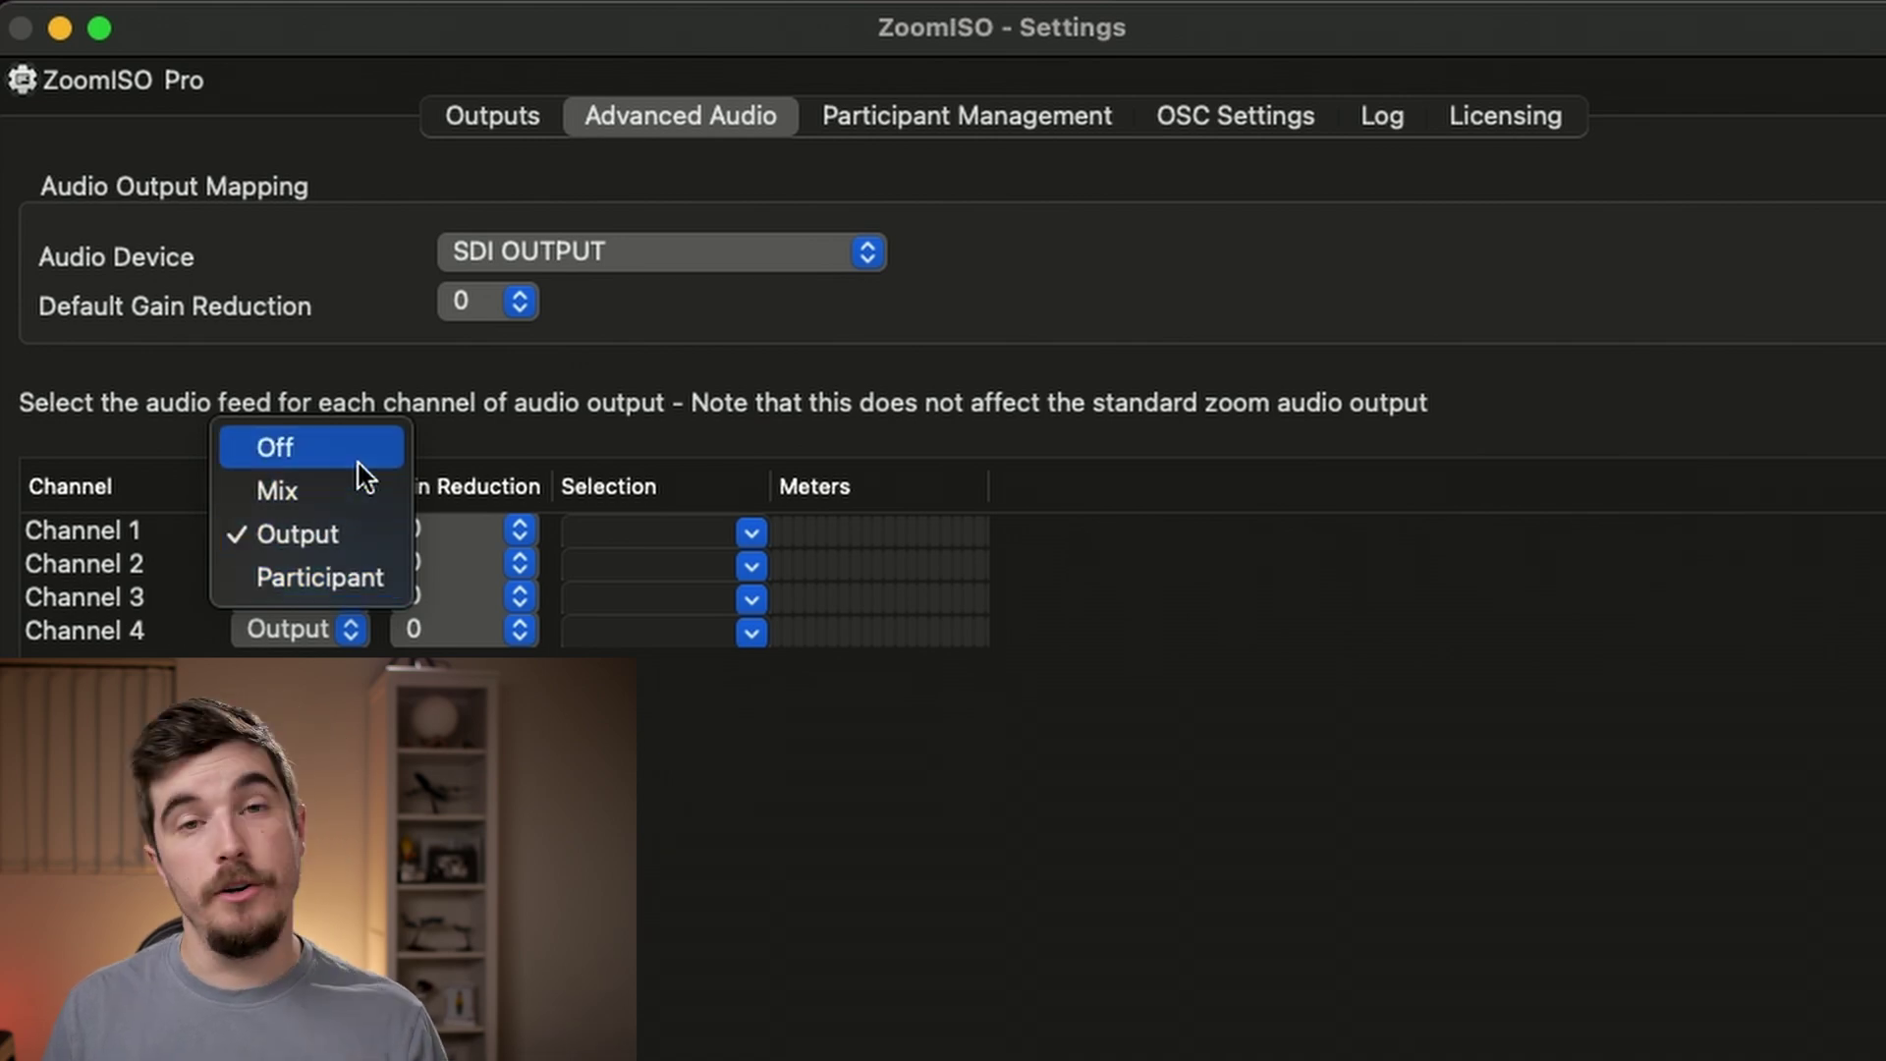
click(349, 533)
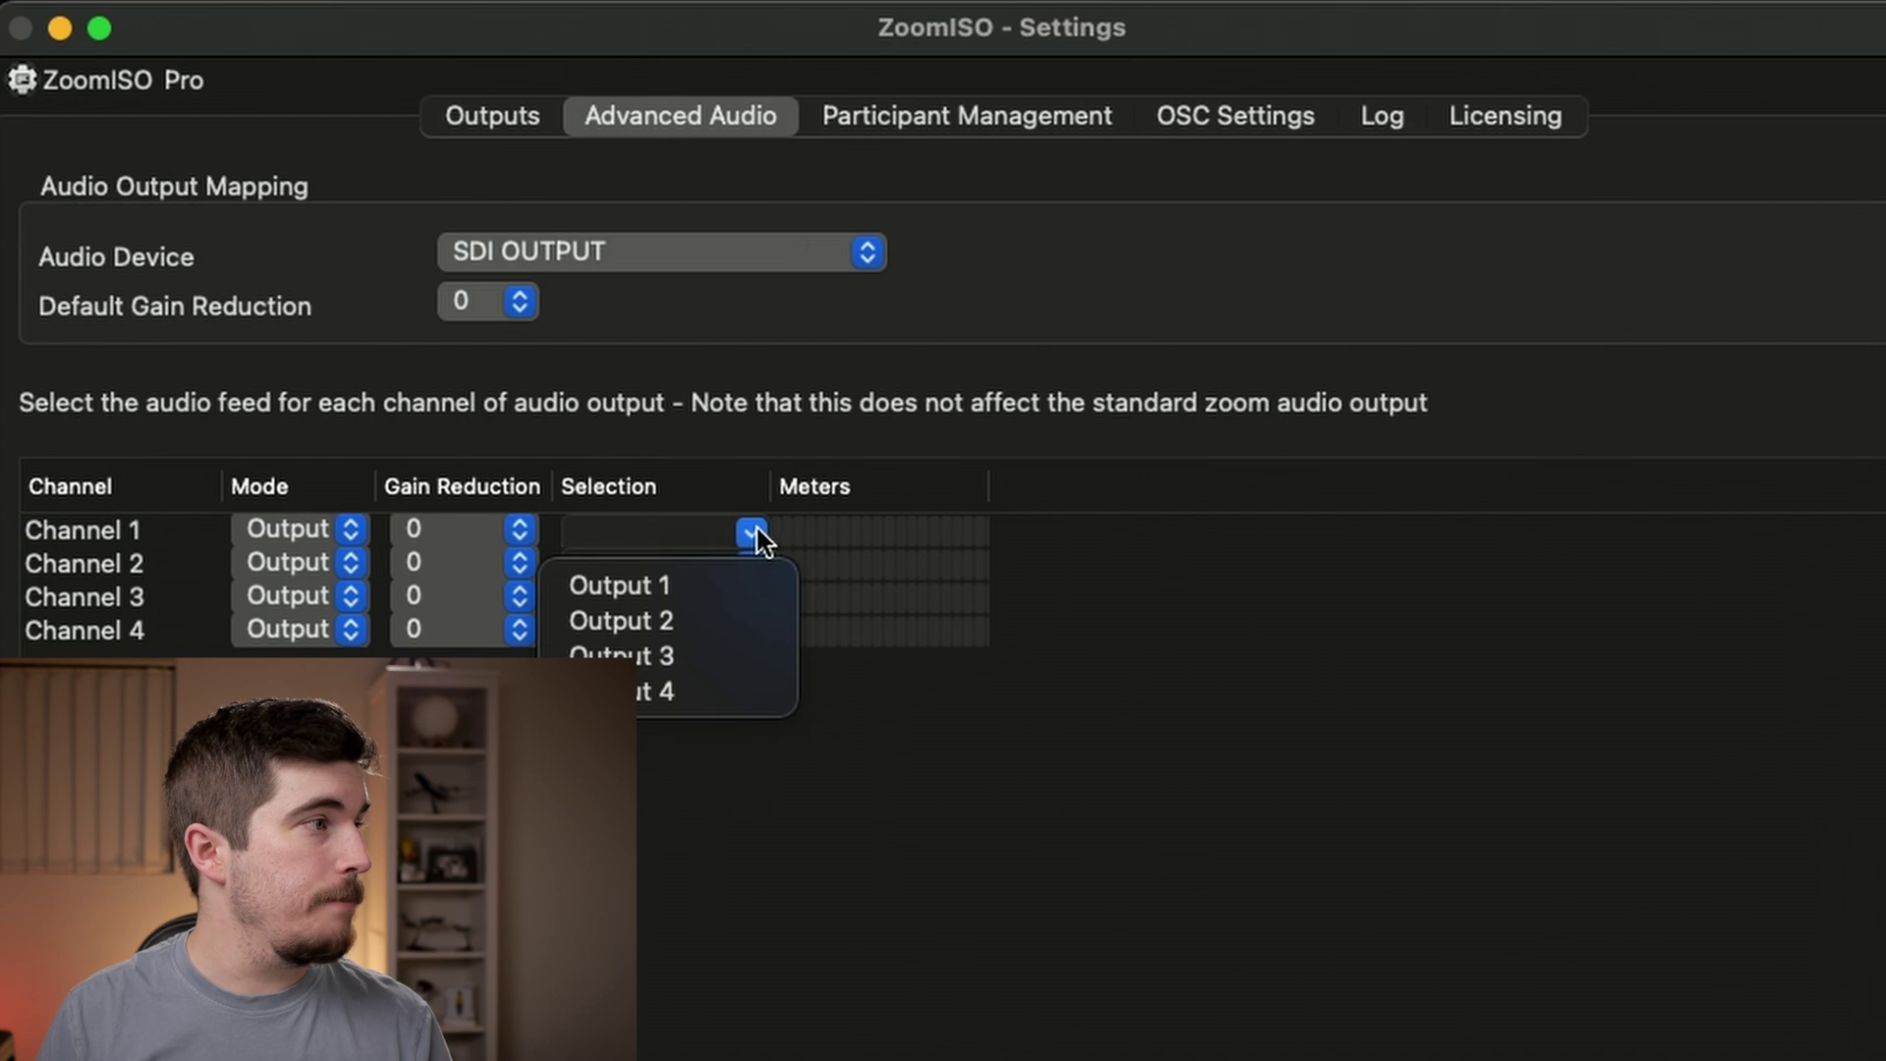
- In the Selection column, pick Output 1, 2, 3 and 4 for Channels 1 through 4
click(688, 587)
click(751, 567)
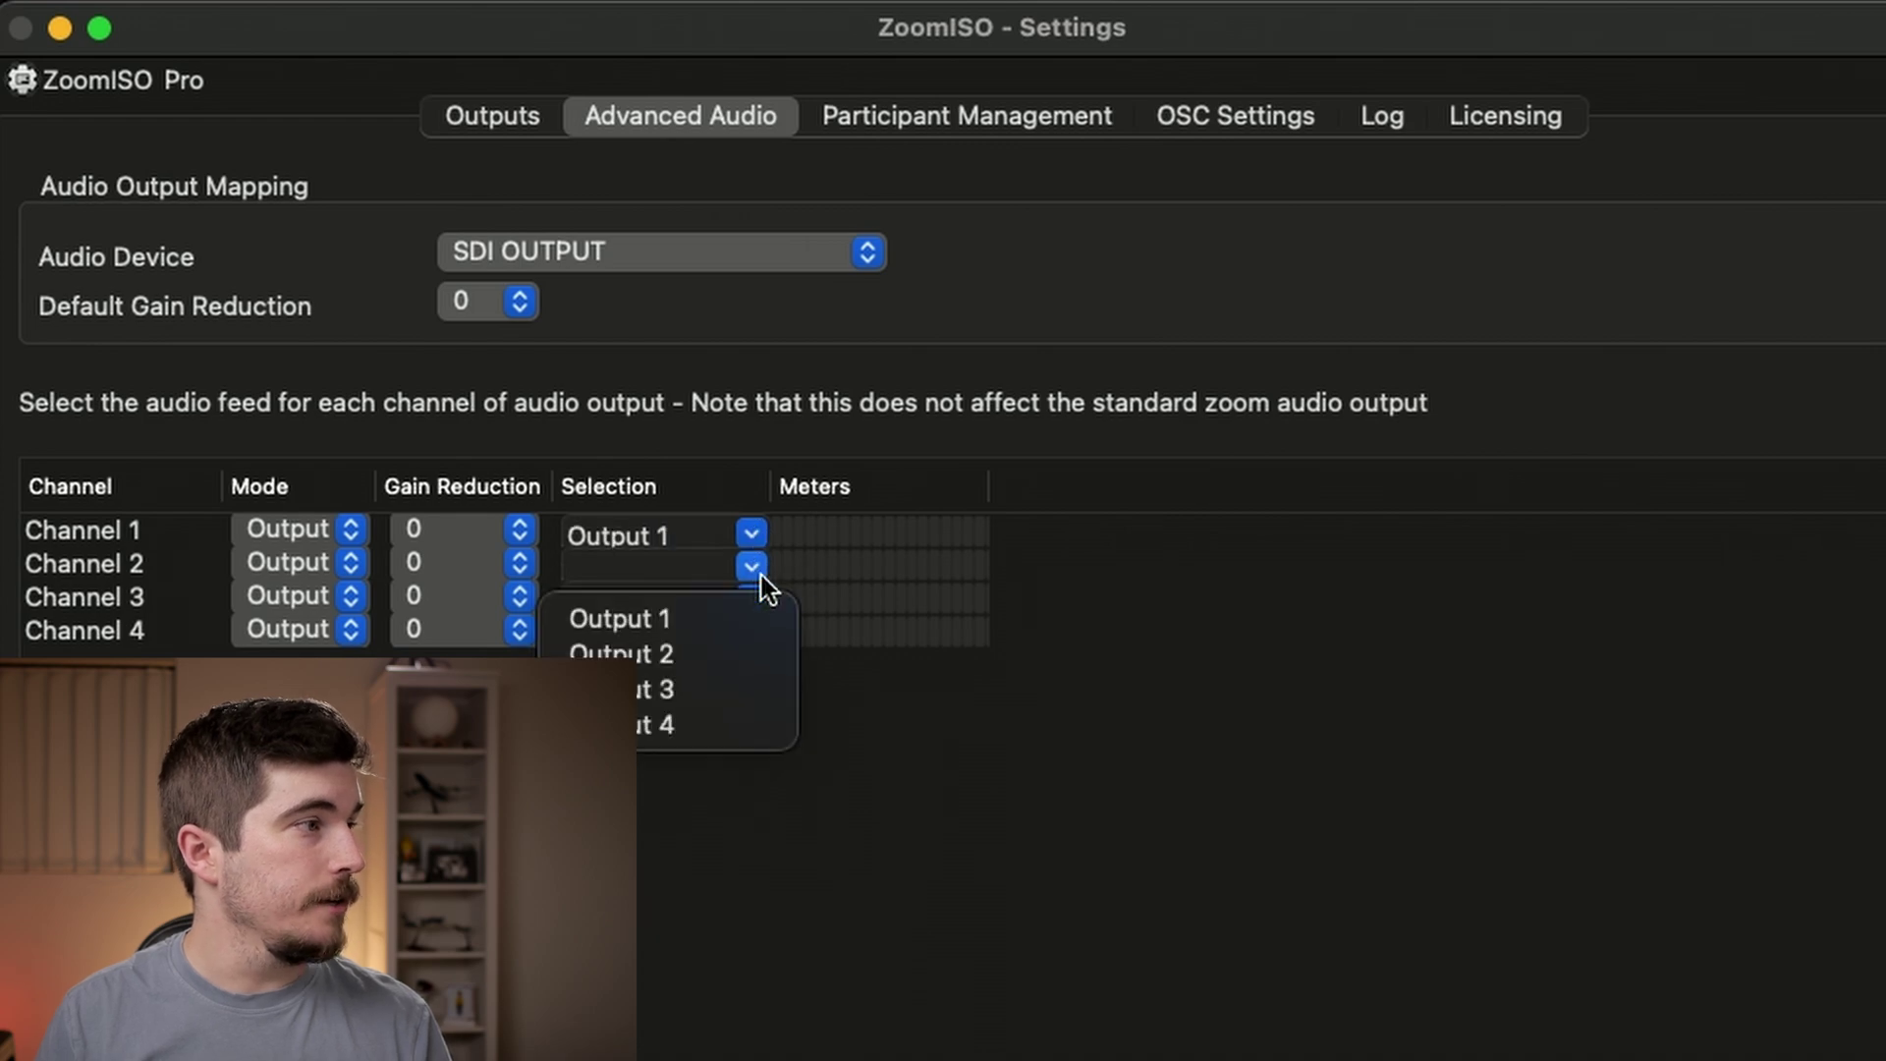
click(713, 650)
click(678, 722)
click(752, 634)
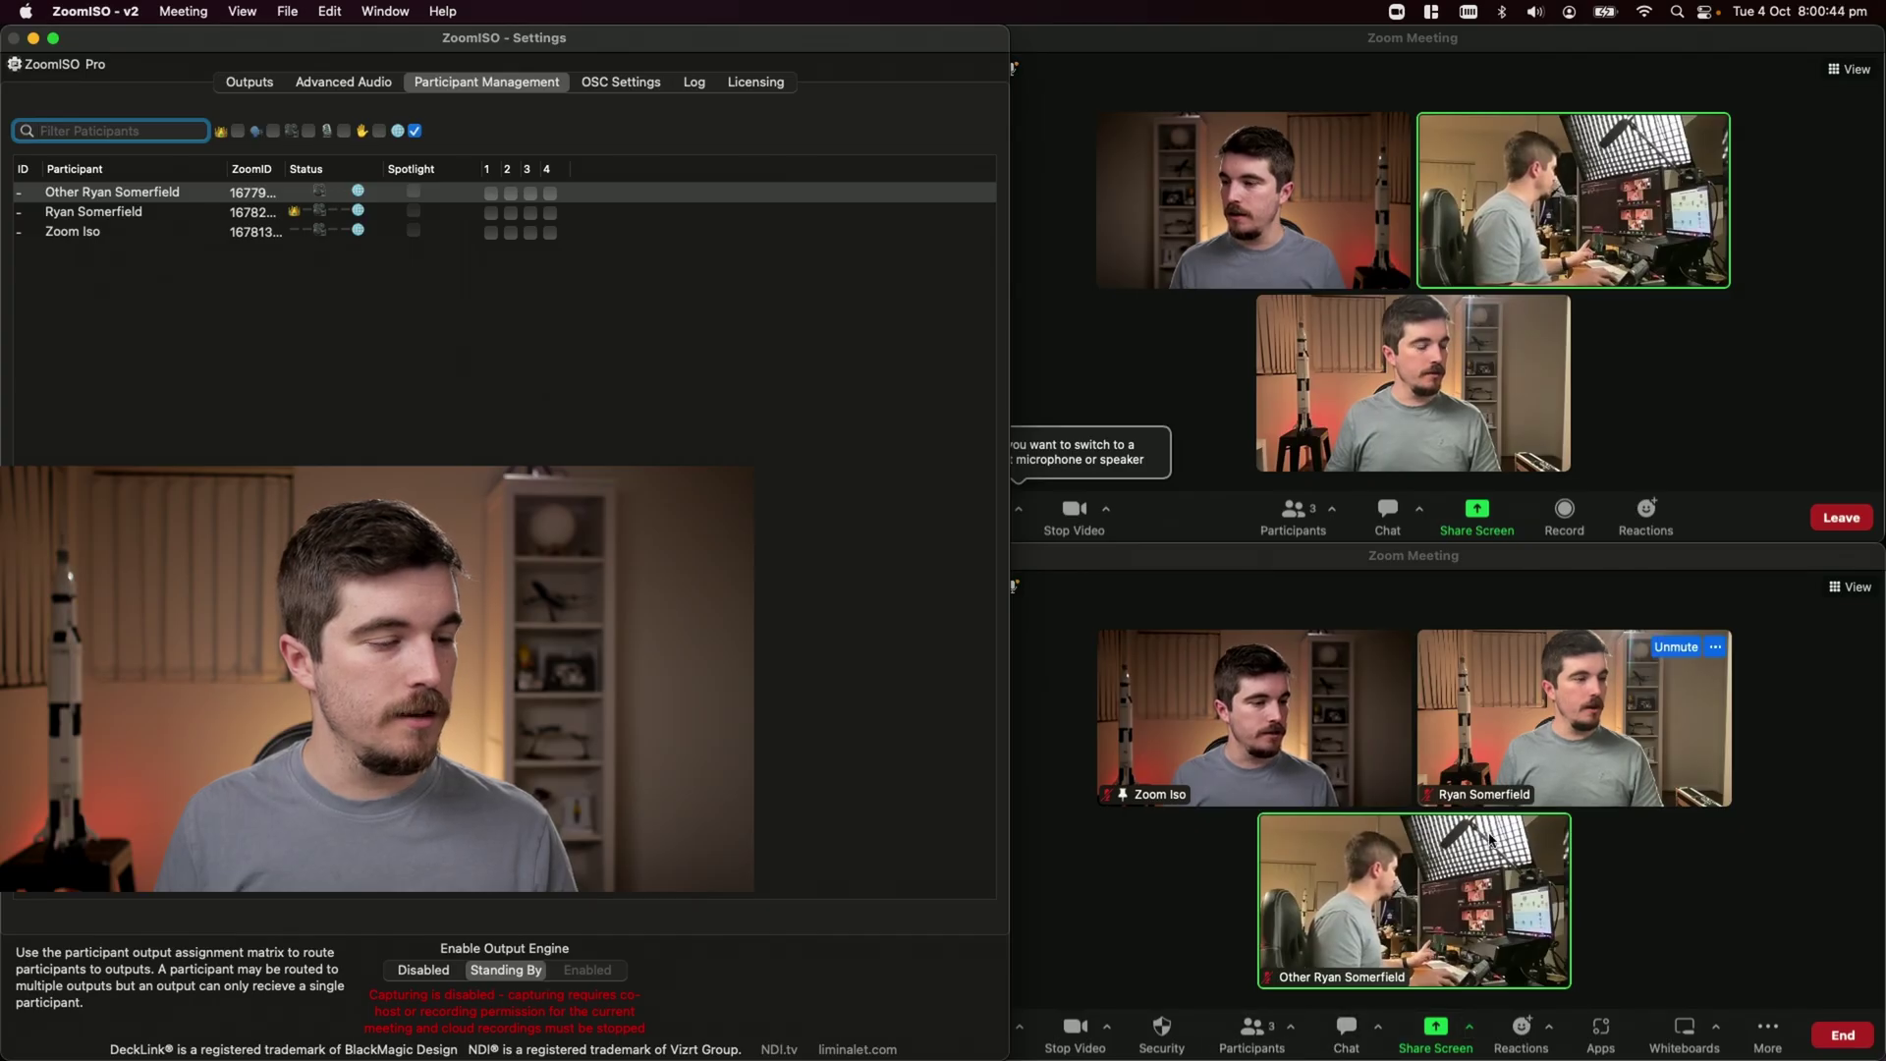
- Bring the second Zoom meeting window forward beside ZoomISO
click(1292, 1028)
- Make the Zoom Iso participant a co-host in the Zoom meeting
click(1266, 1030)
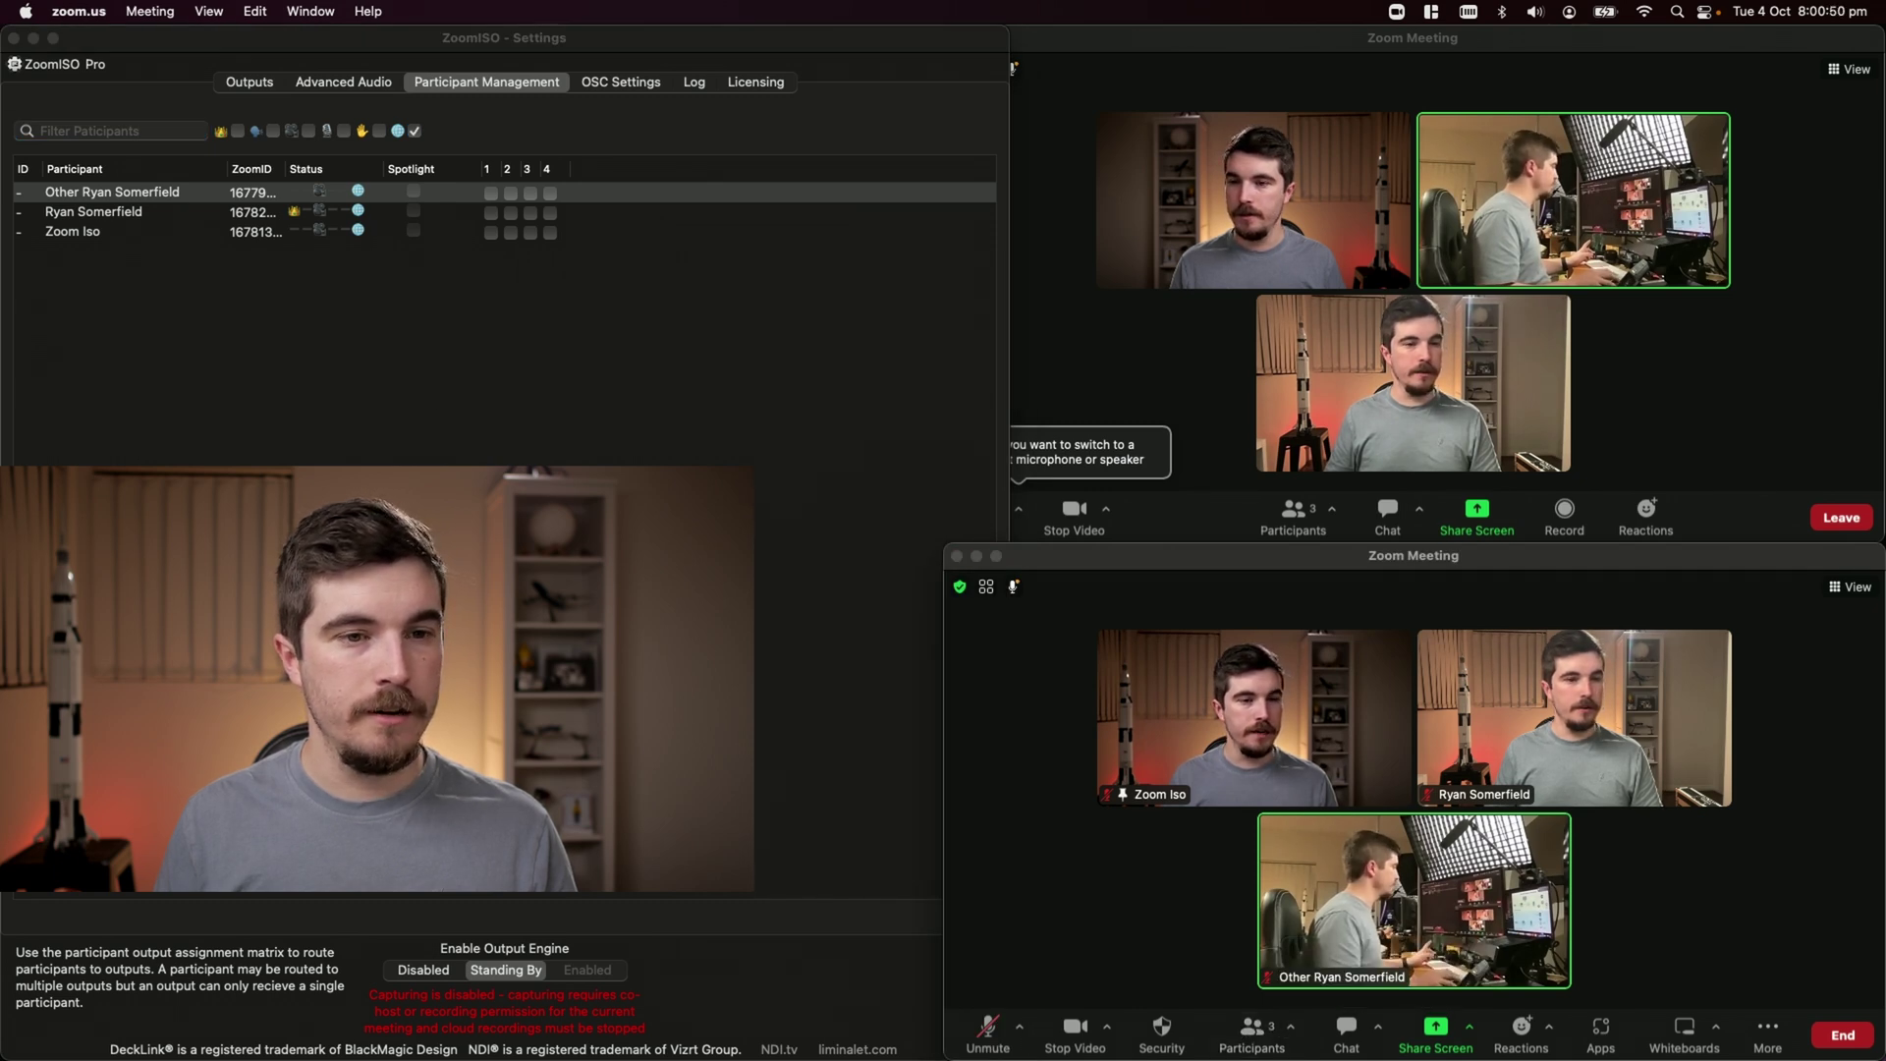
click(1252, 1028)
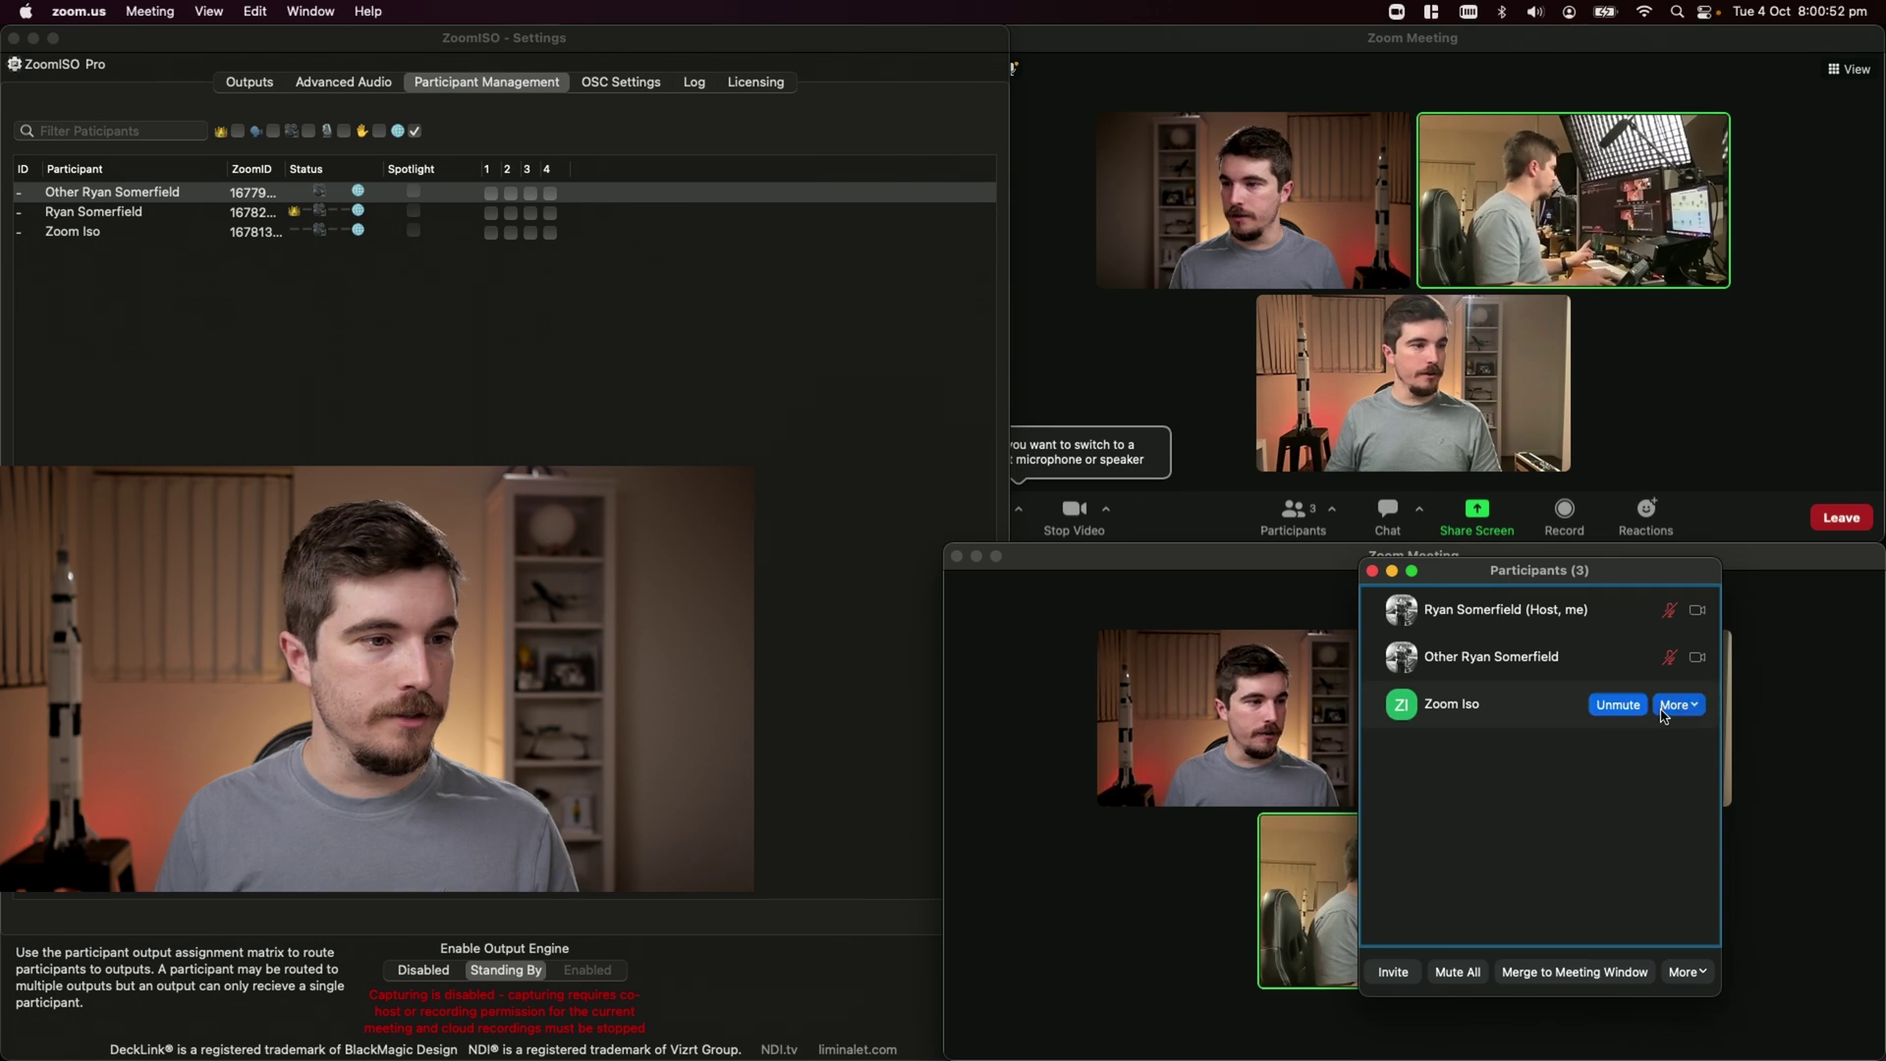
click(1673, 705)
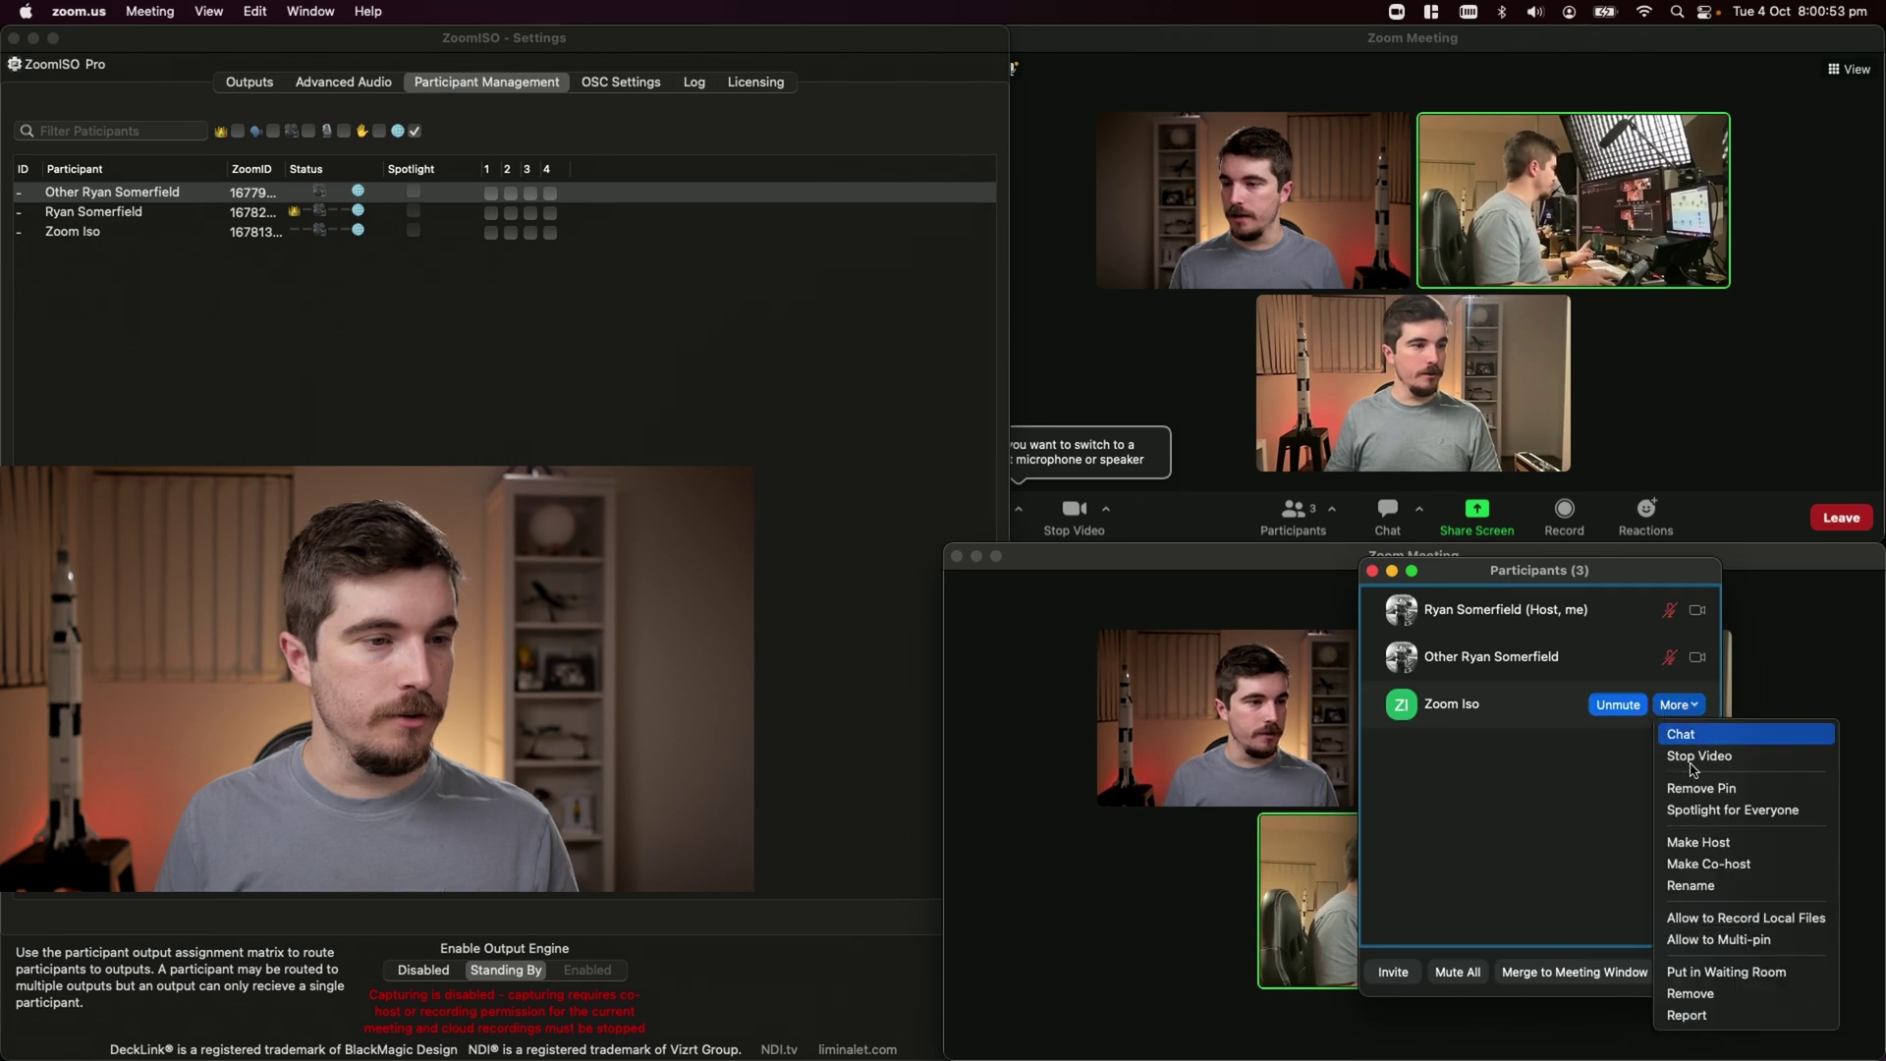
click(1709, 864)
click(1530, 857)
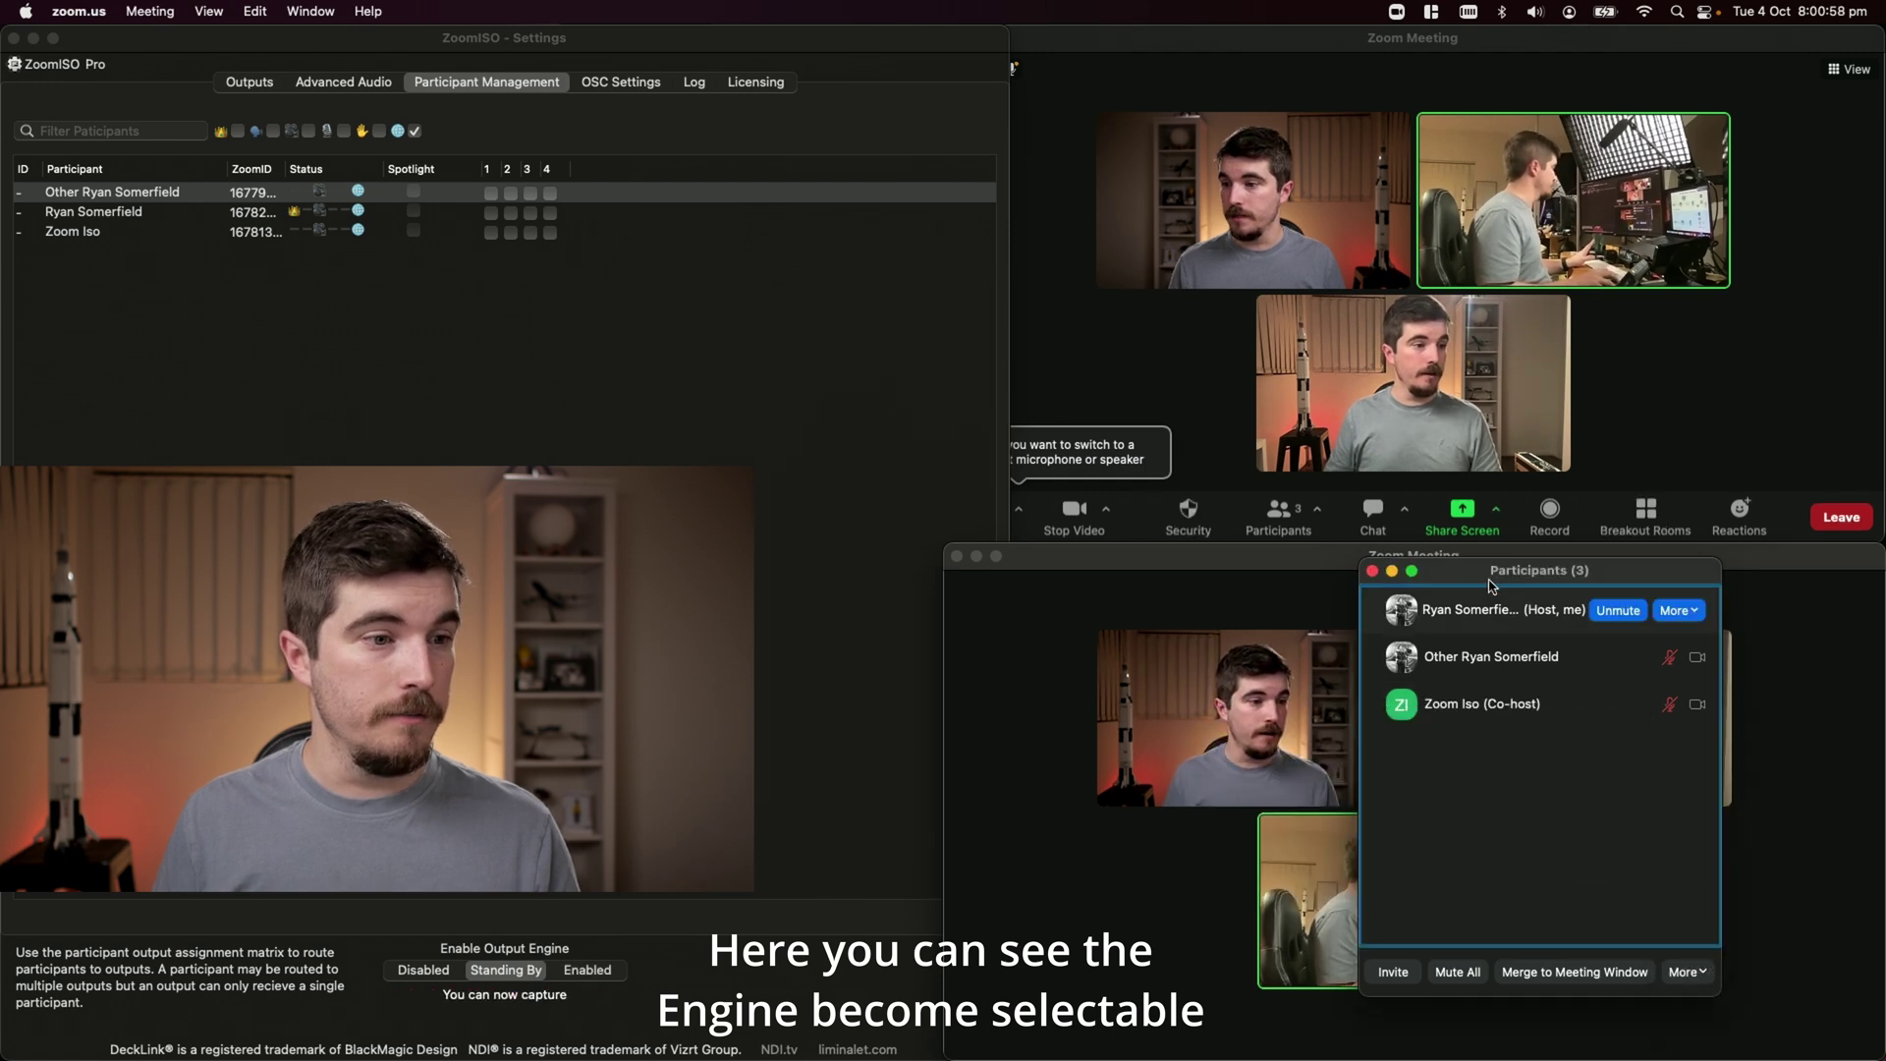
click(1372, 571)
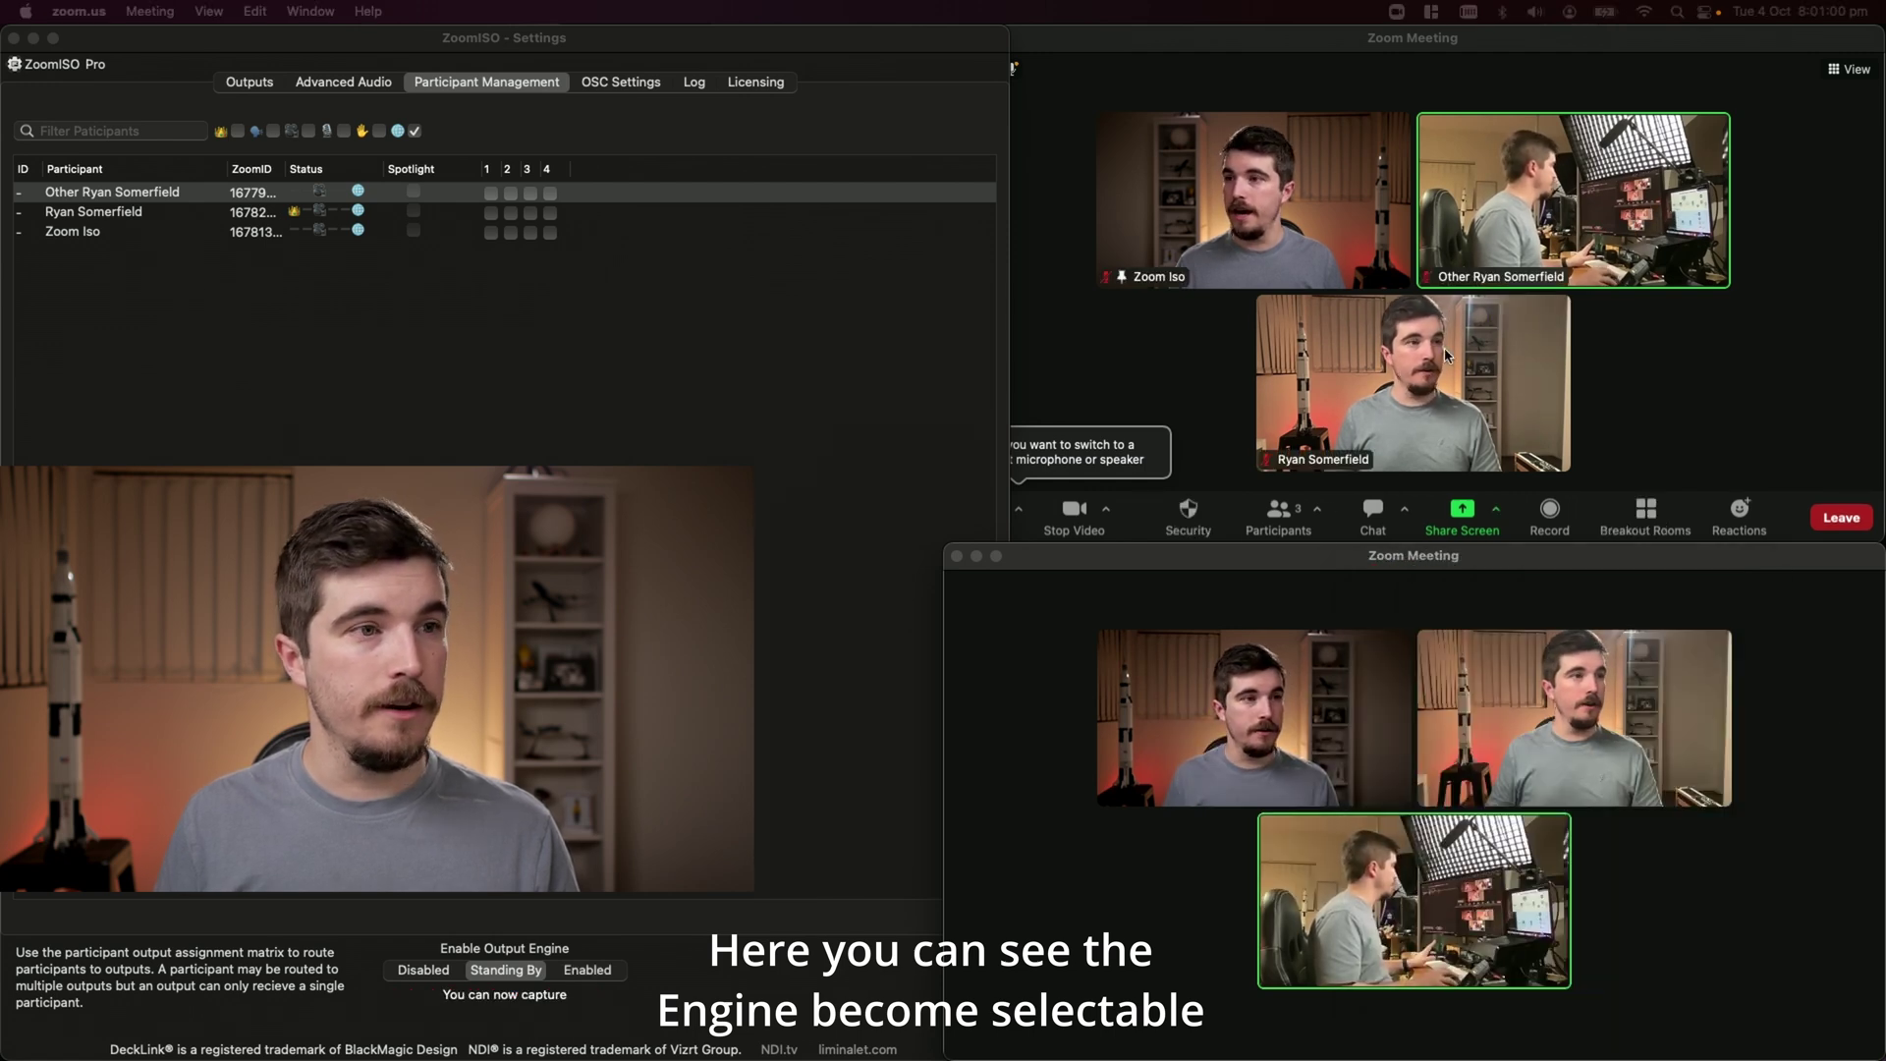
- Return to ZoomISO Settings and set the output engine to Enabled
click(1267, 46)
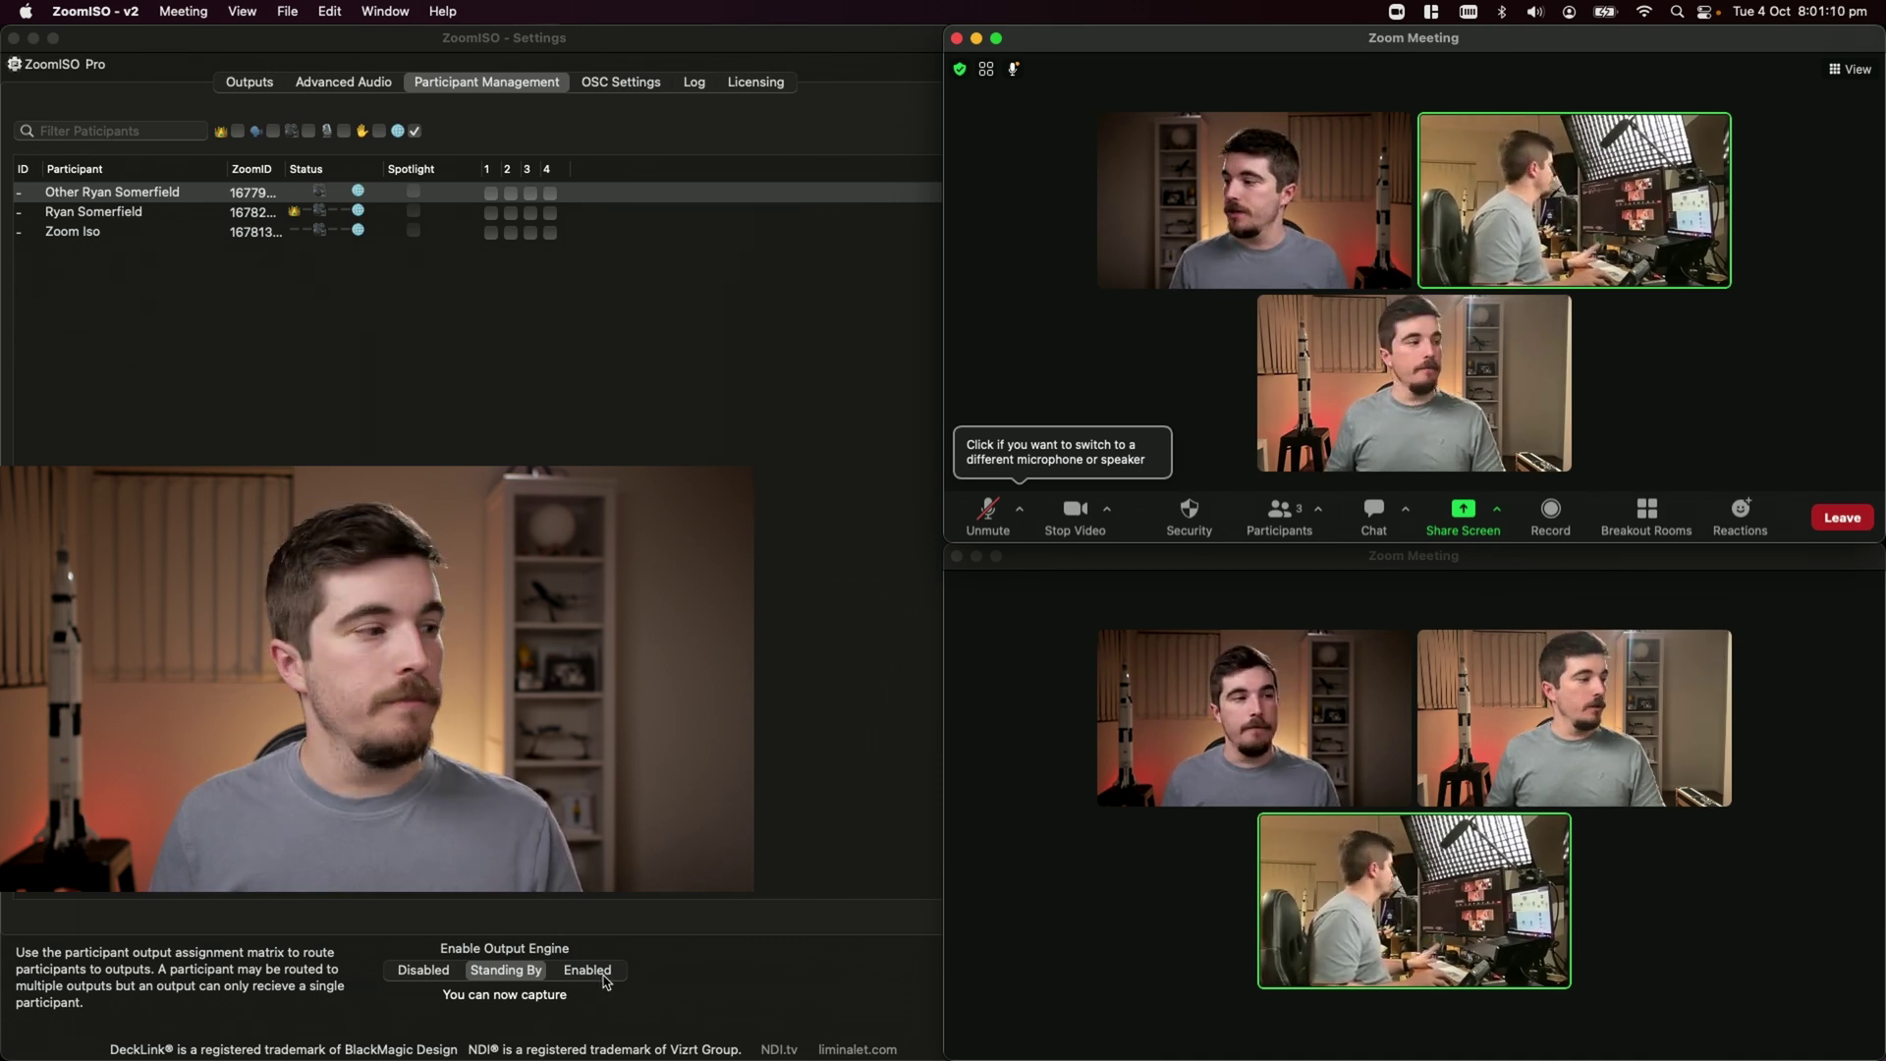
click(547, 934)
click(588, 971)
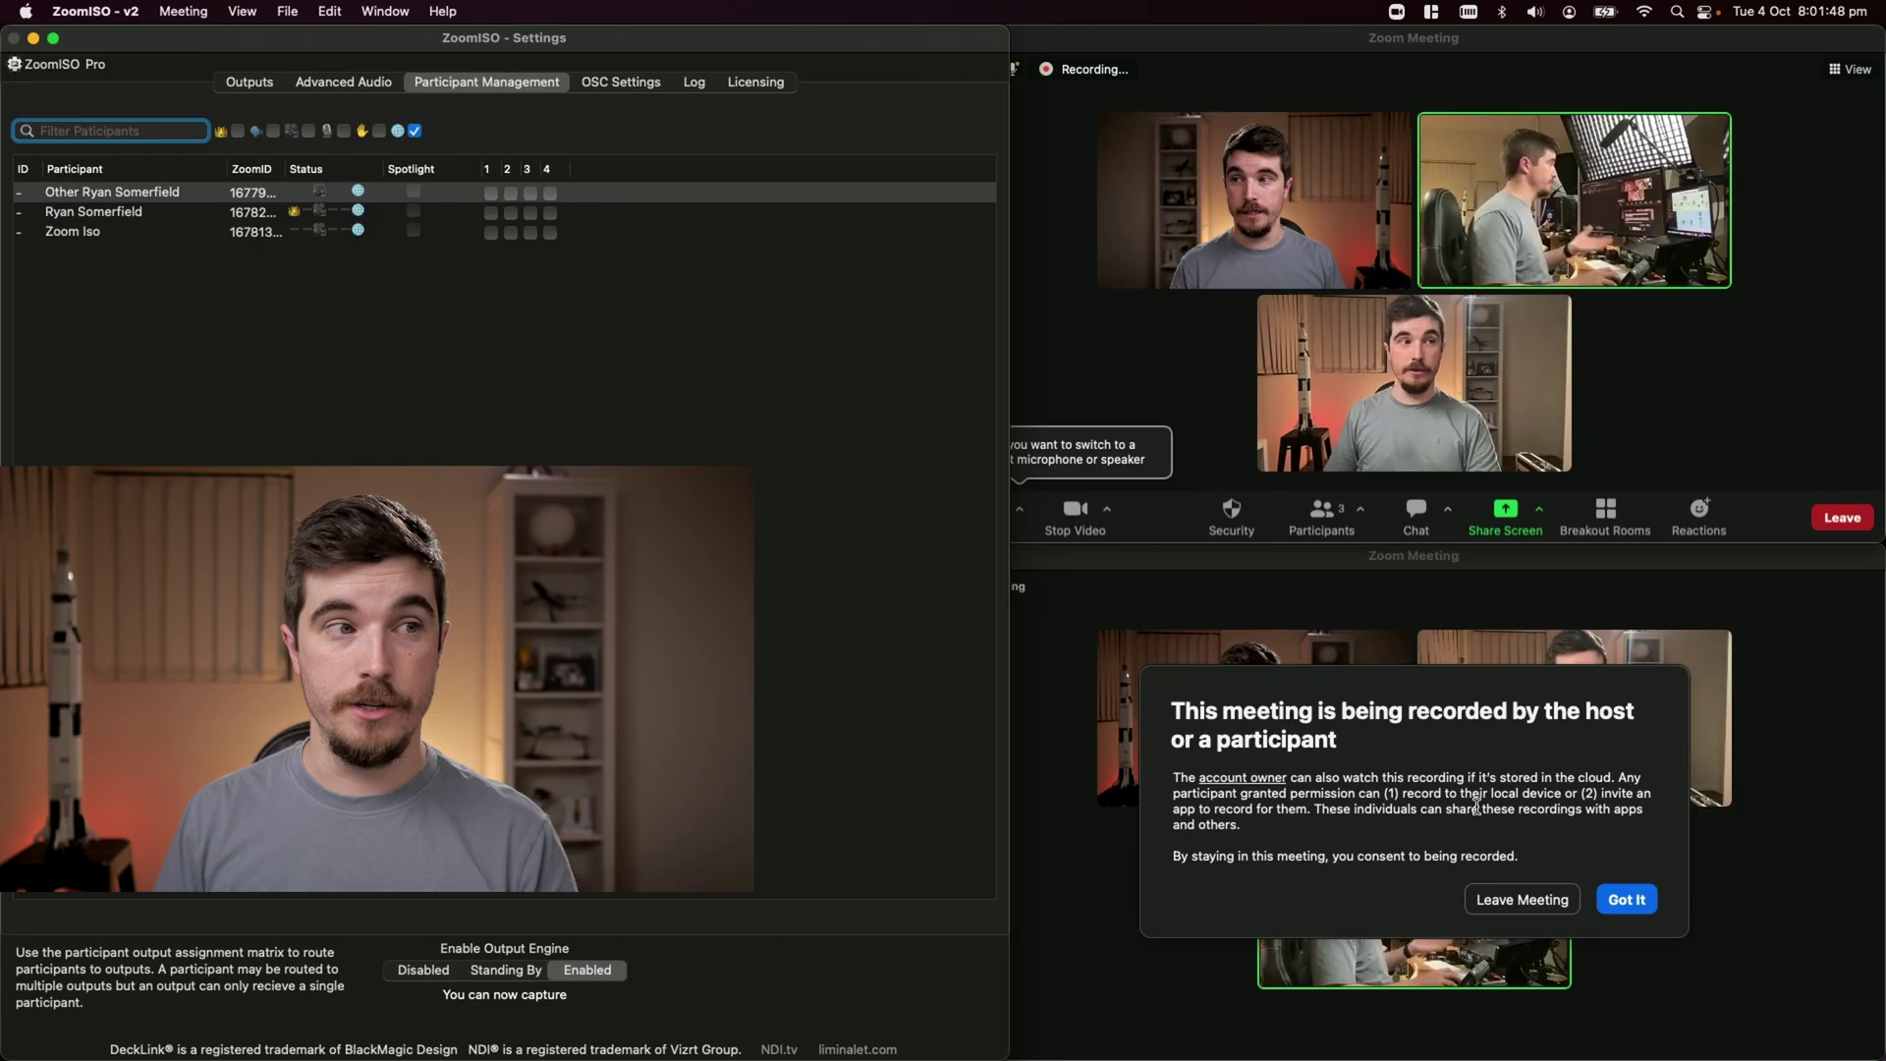
- Acknowledge Zoom's recording notice and assign the second participant to output 2
click(1637, 901)
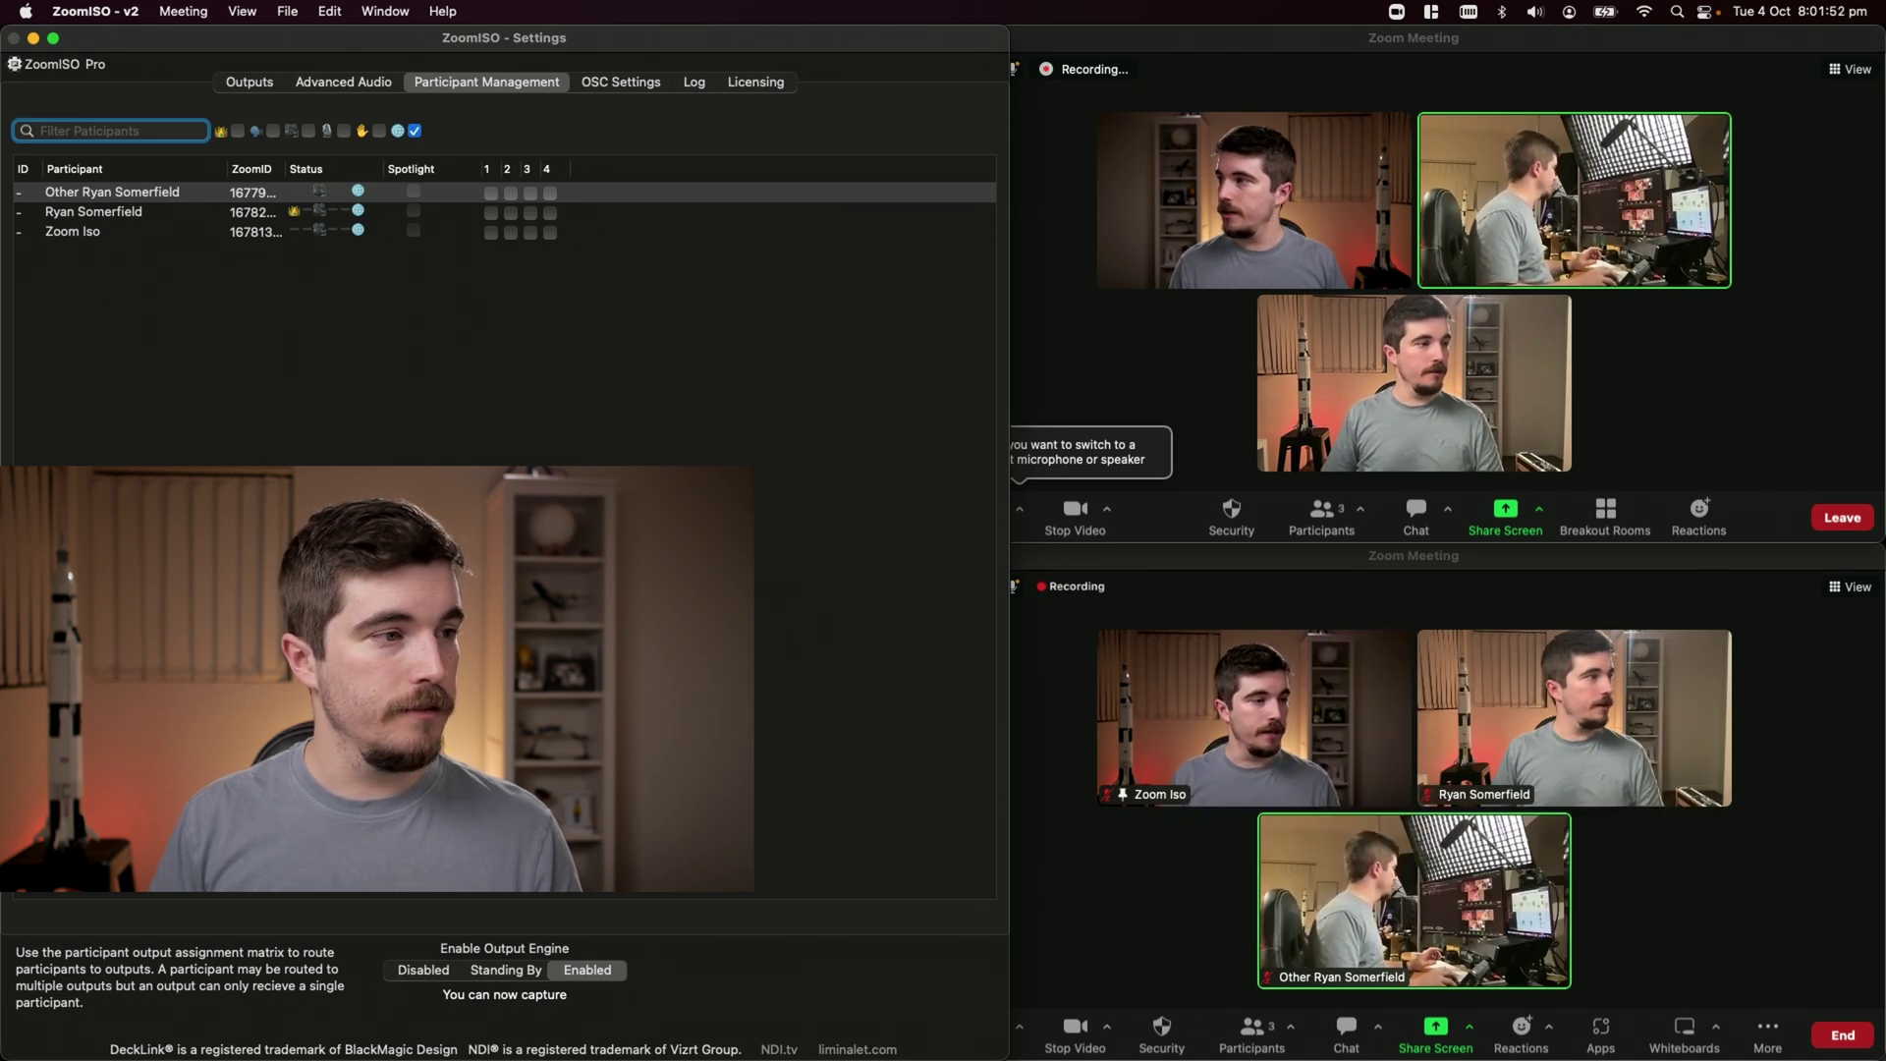
click(1110, 557)
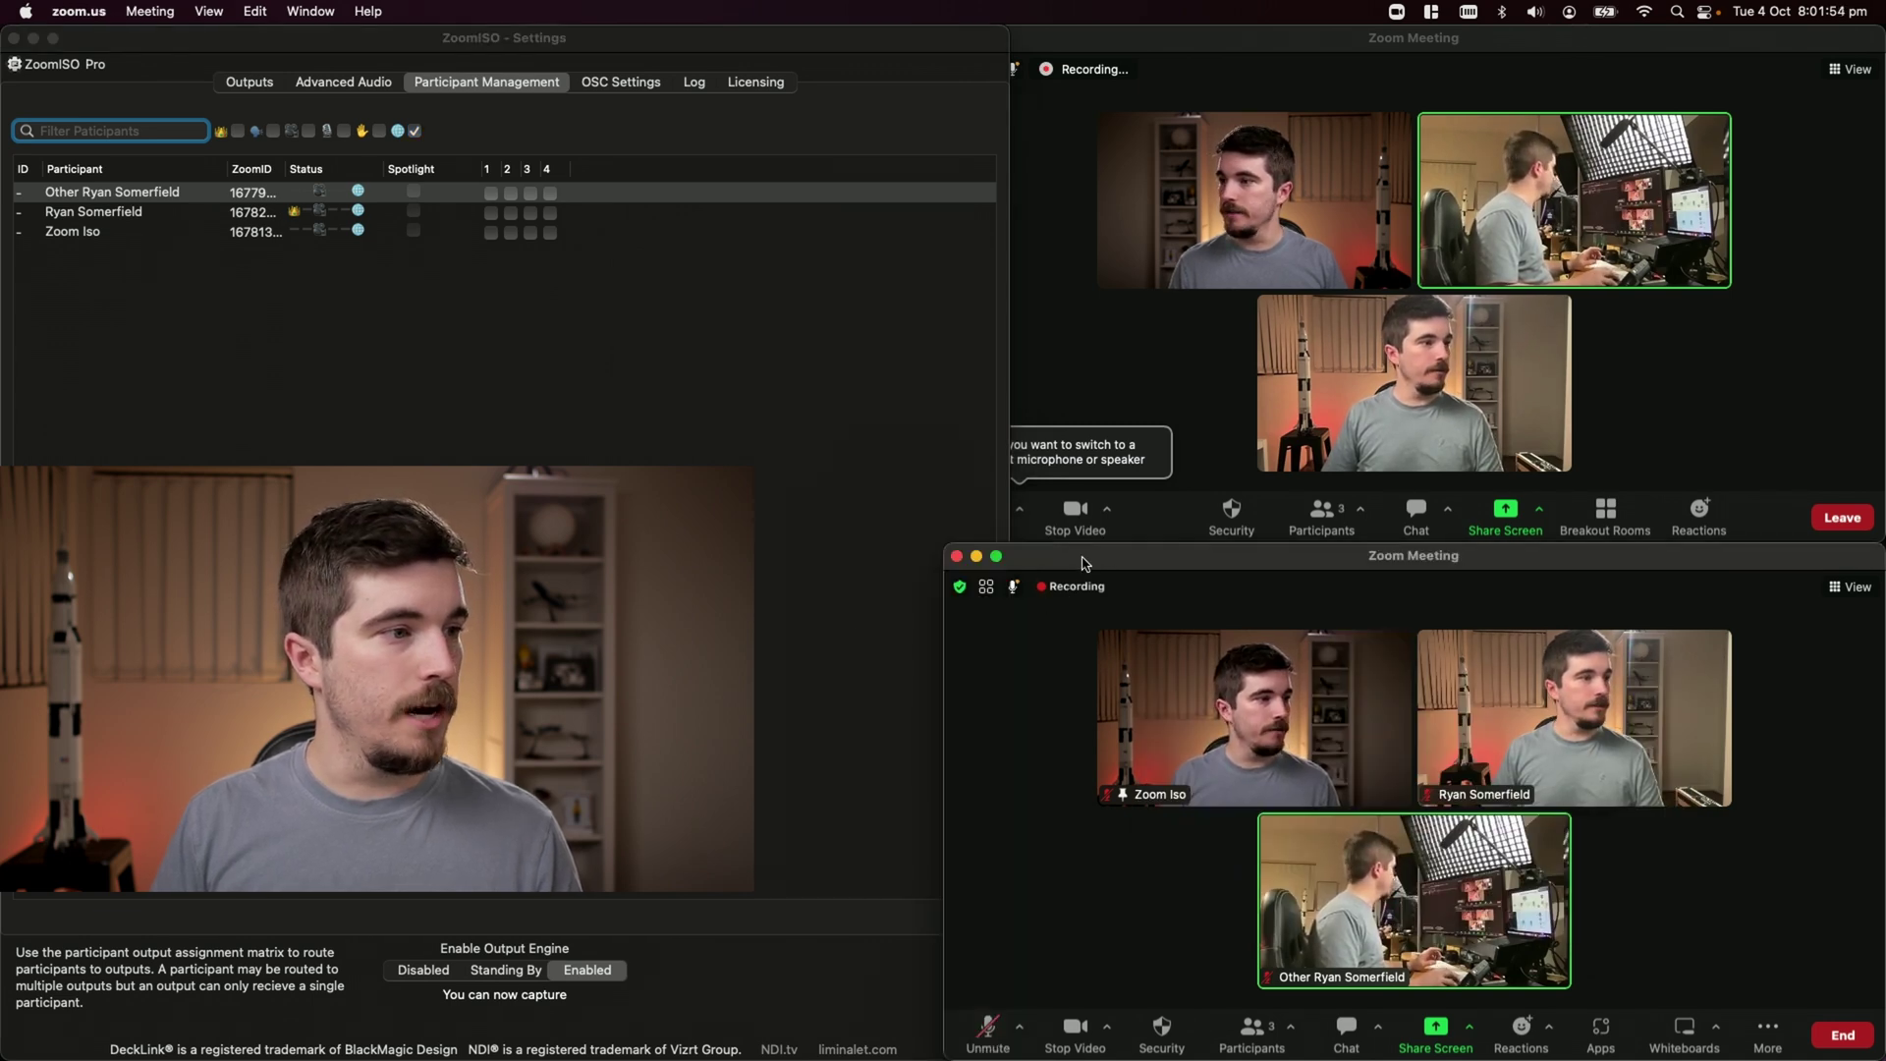
click(1041, 344)
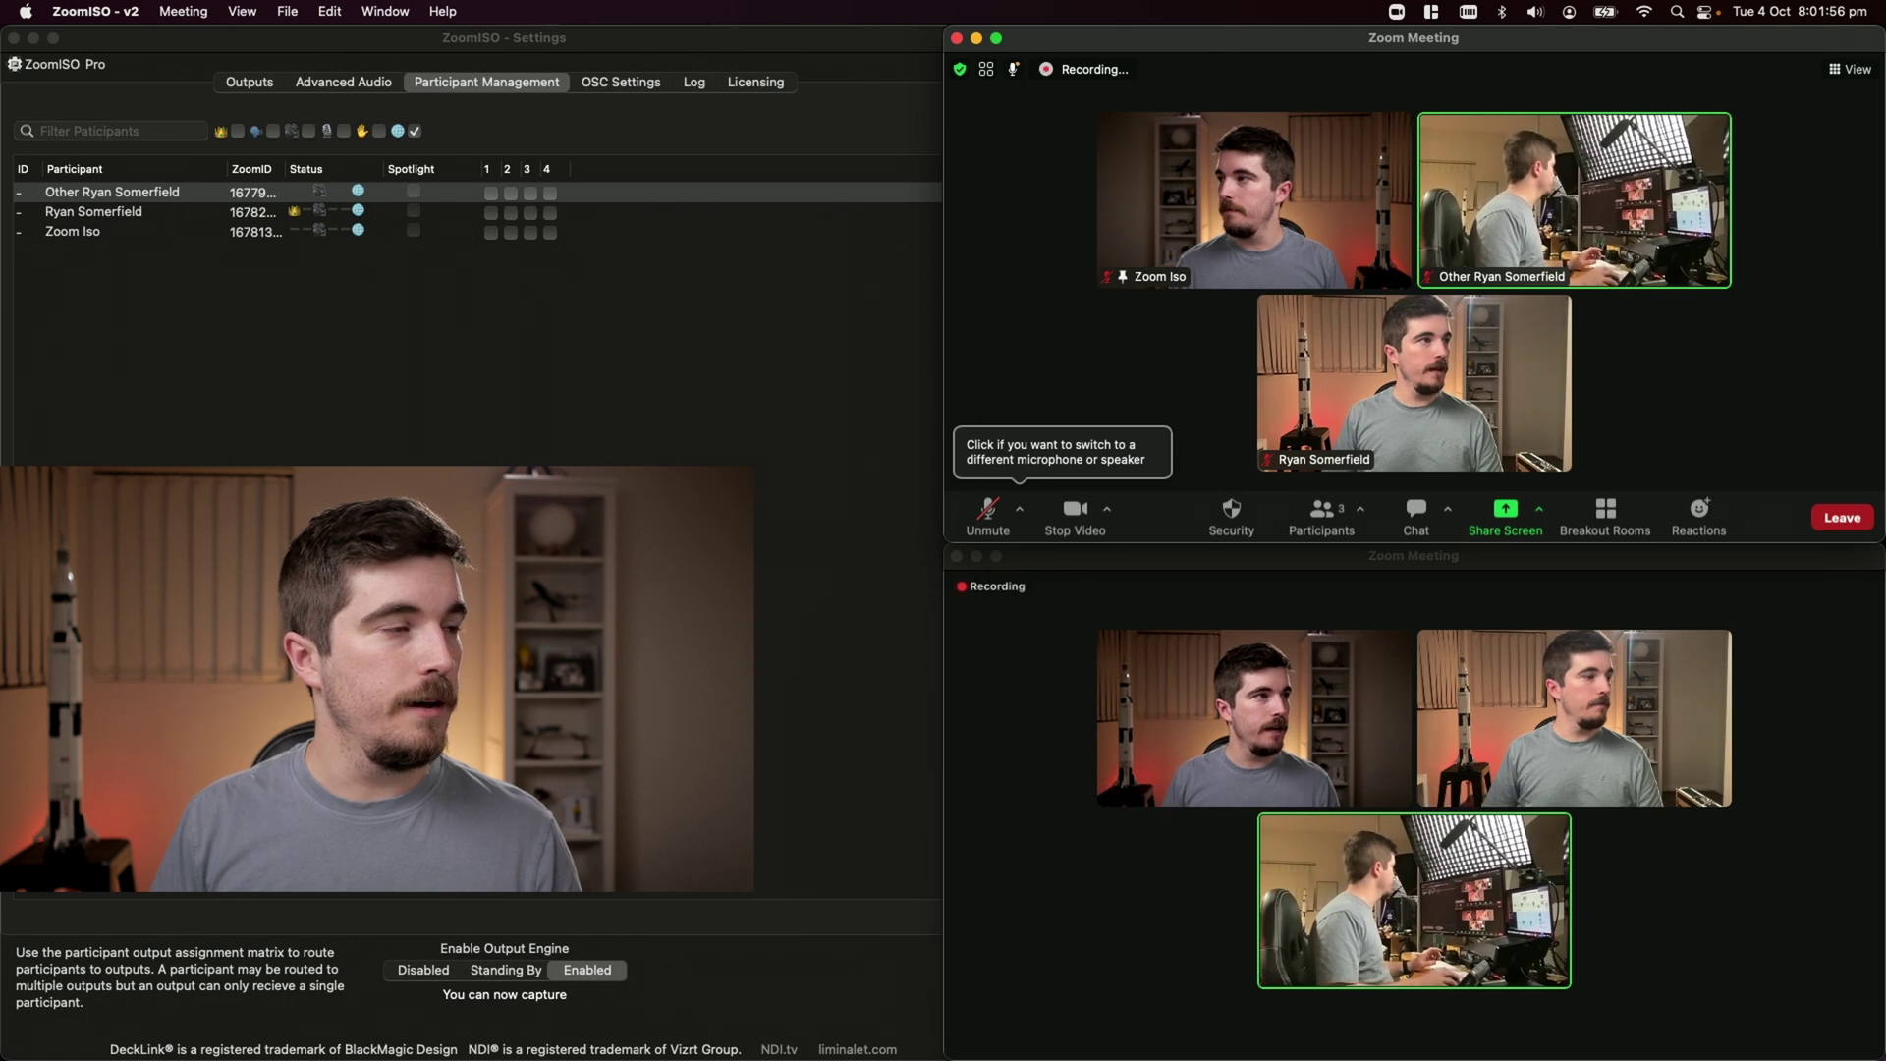
click(579, 983)
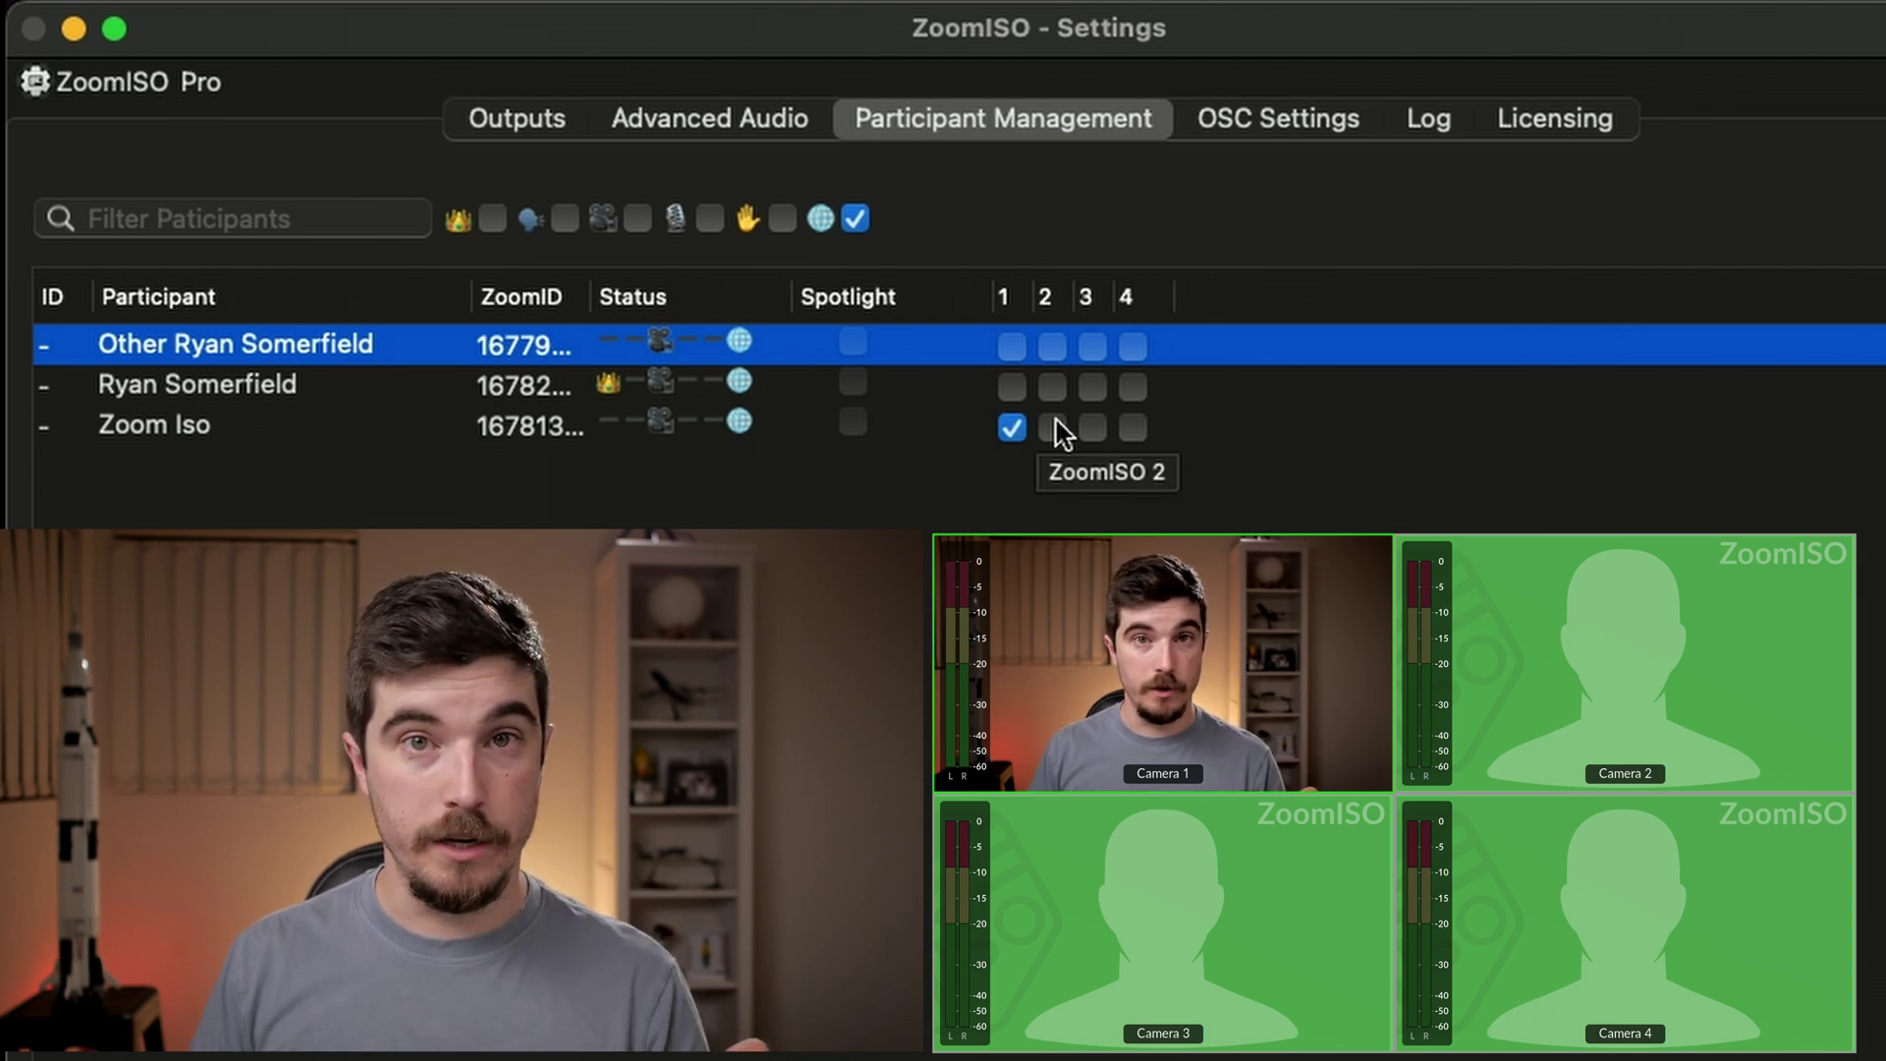
click(1052, 388)
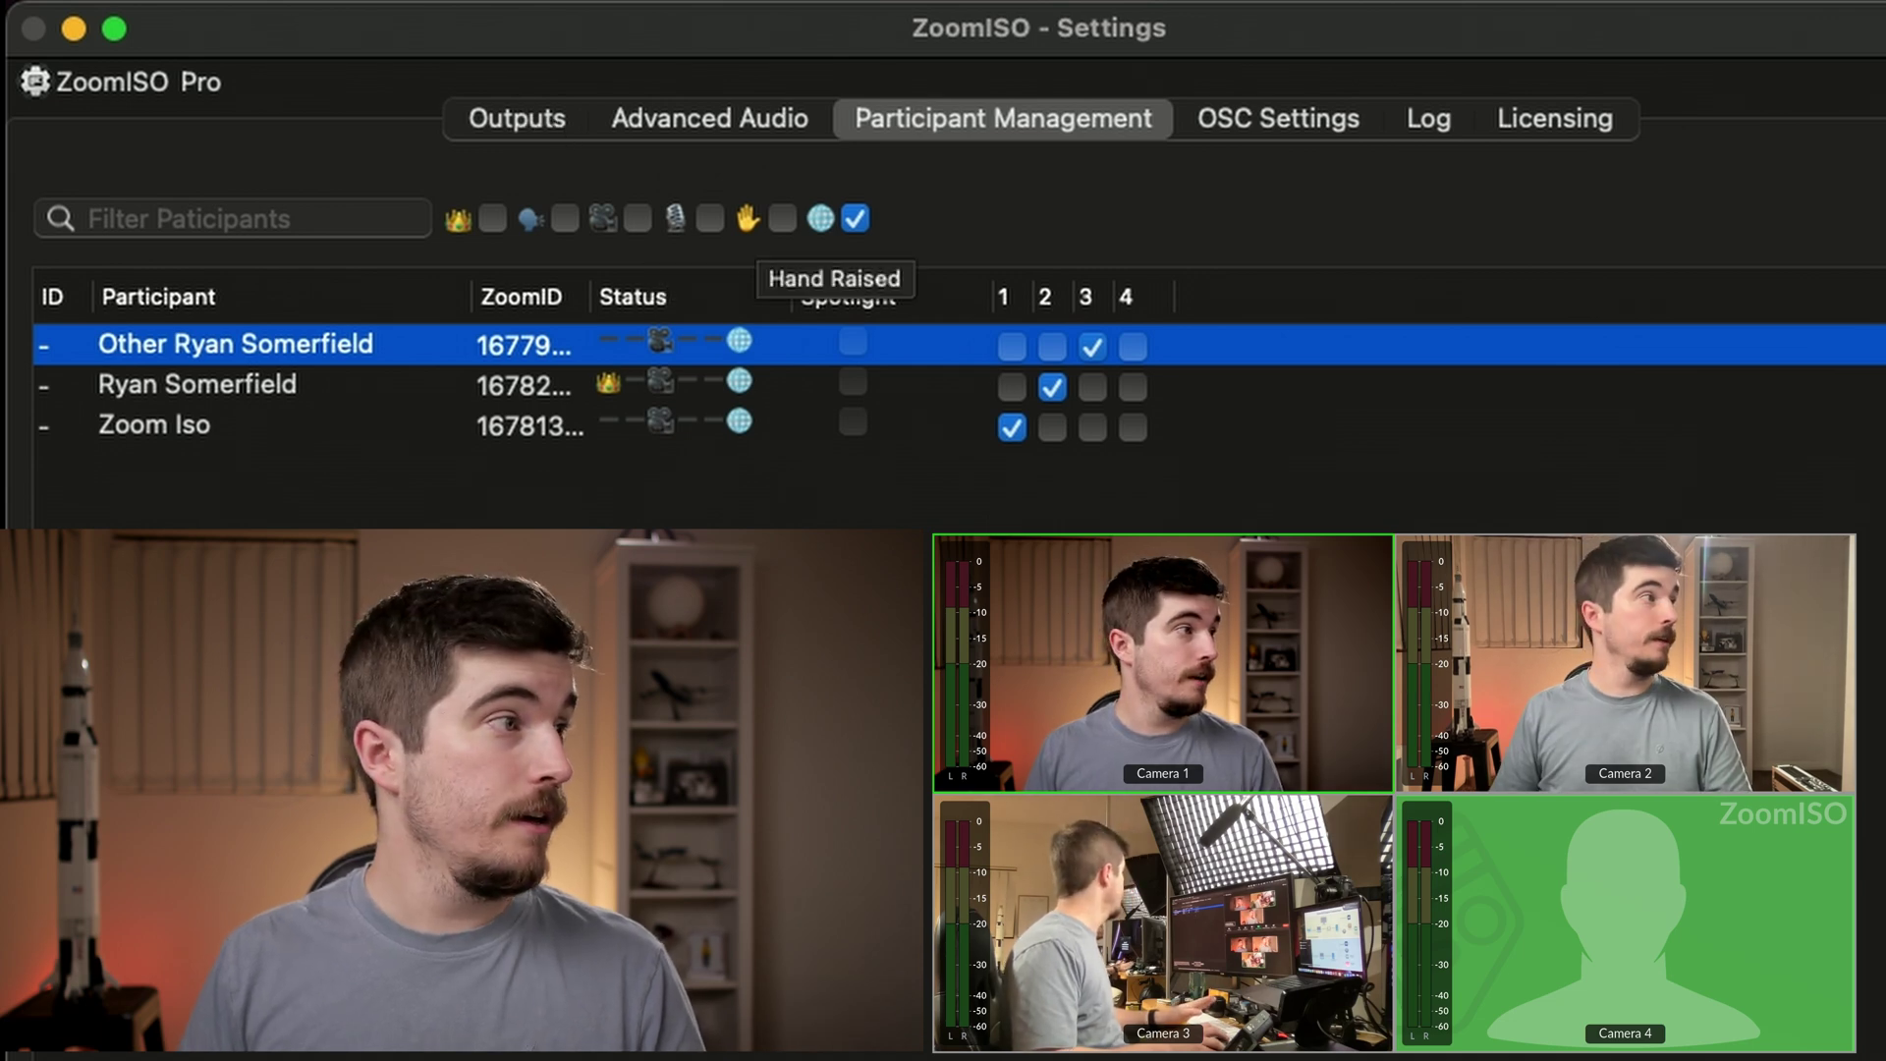
- Filter the participant list to raised hands, then clear the filter to list everyone
click(207, 209)
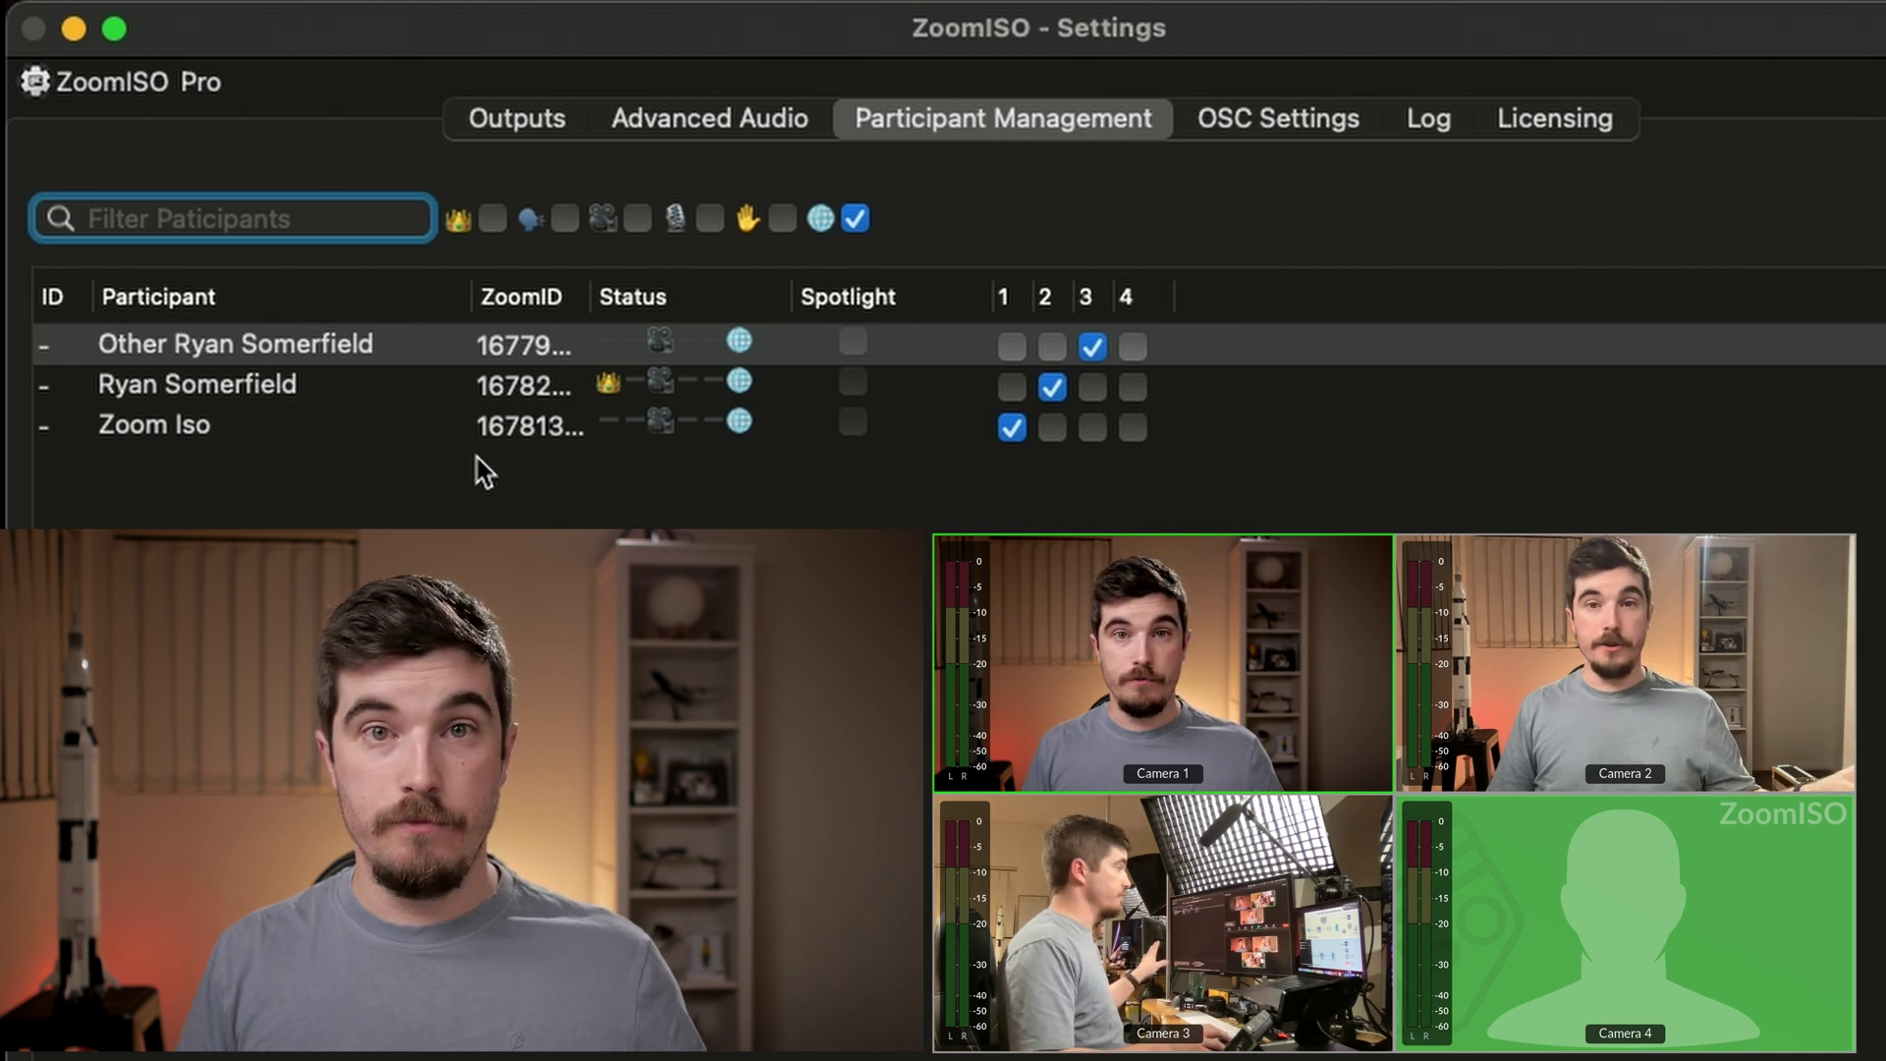
click(783, 219)
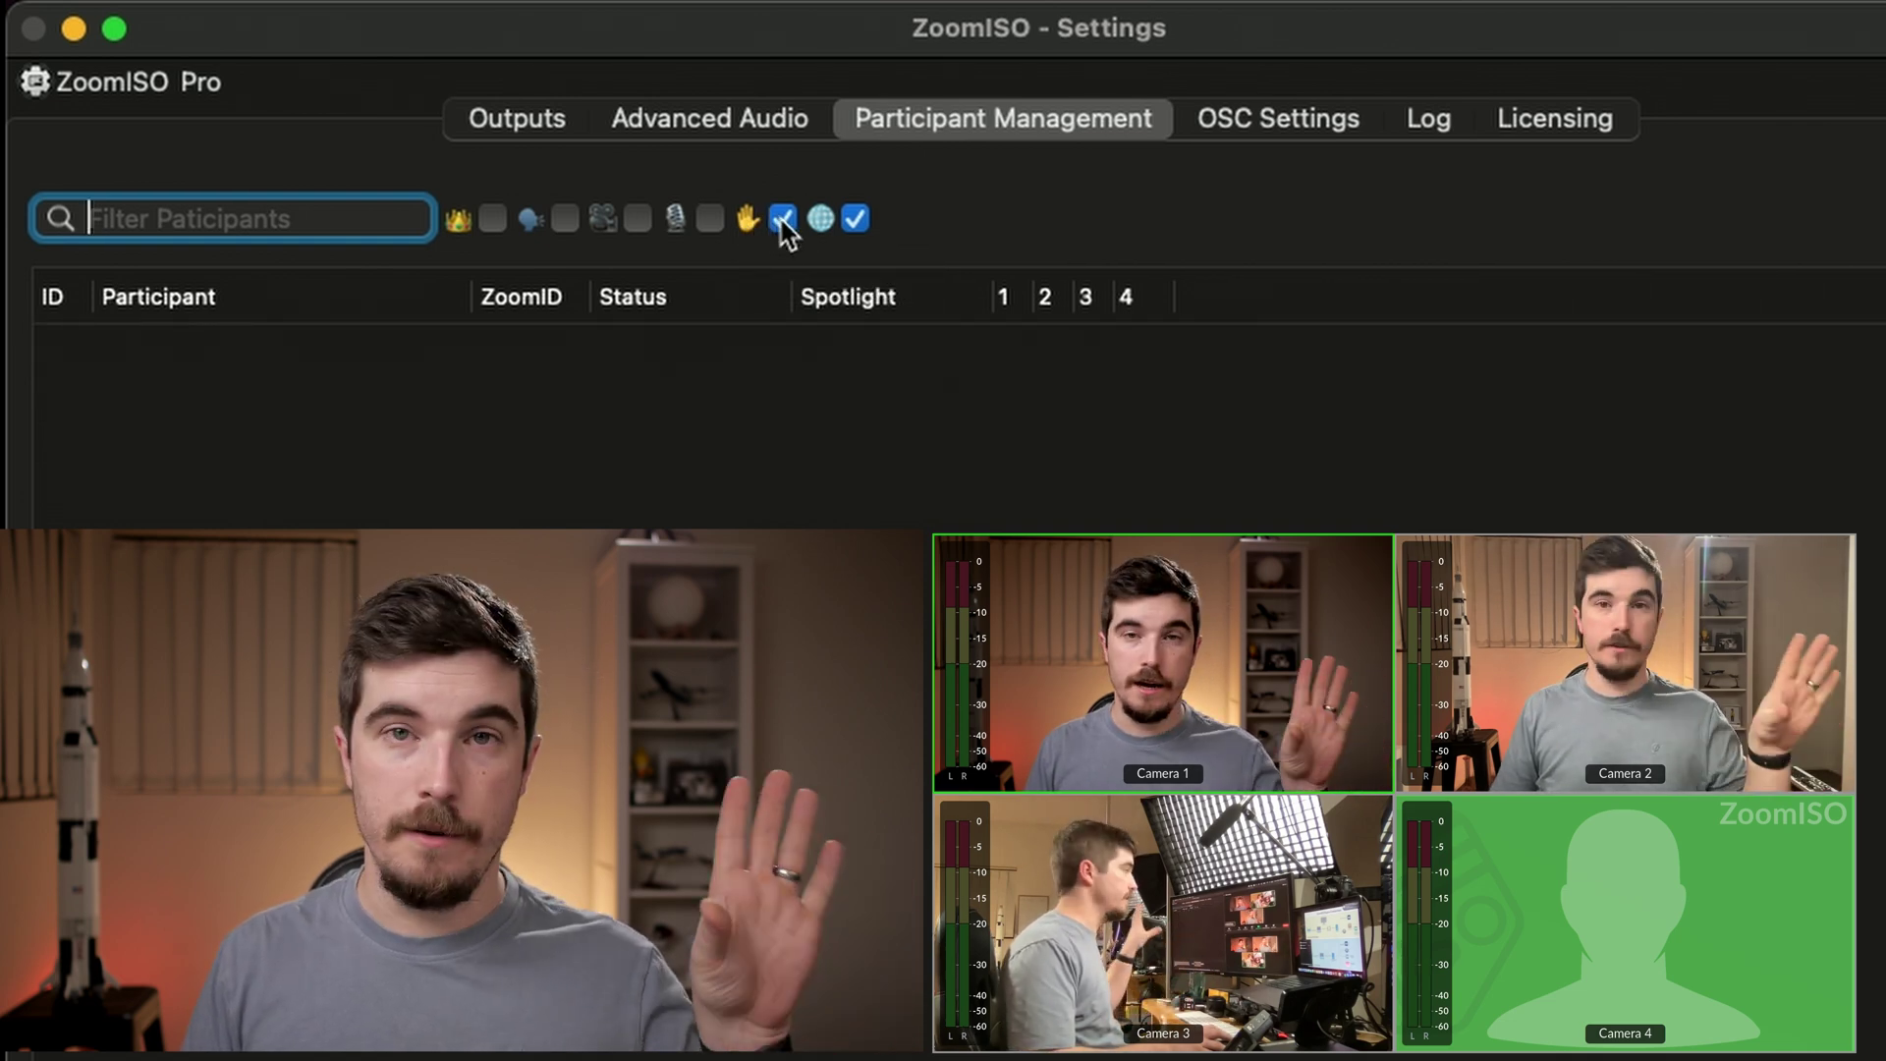
click(783, 219)
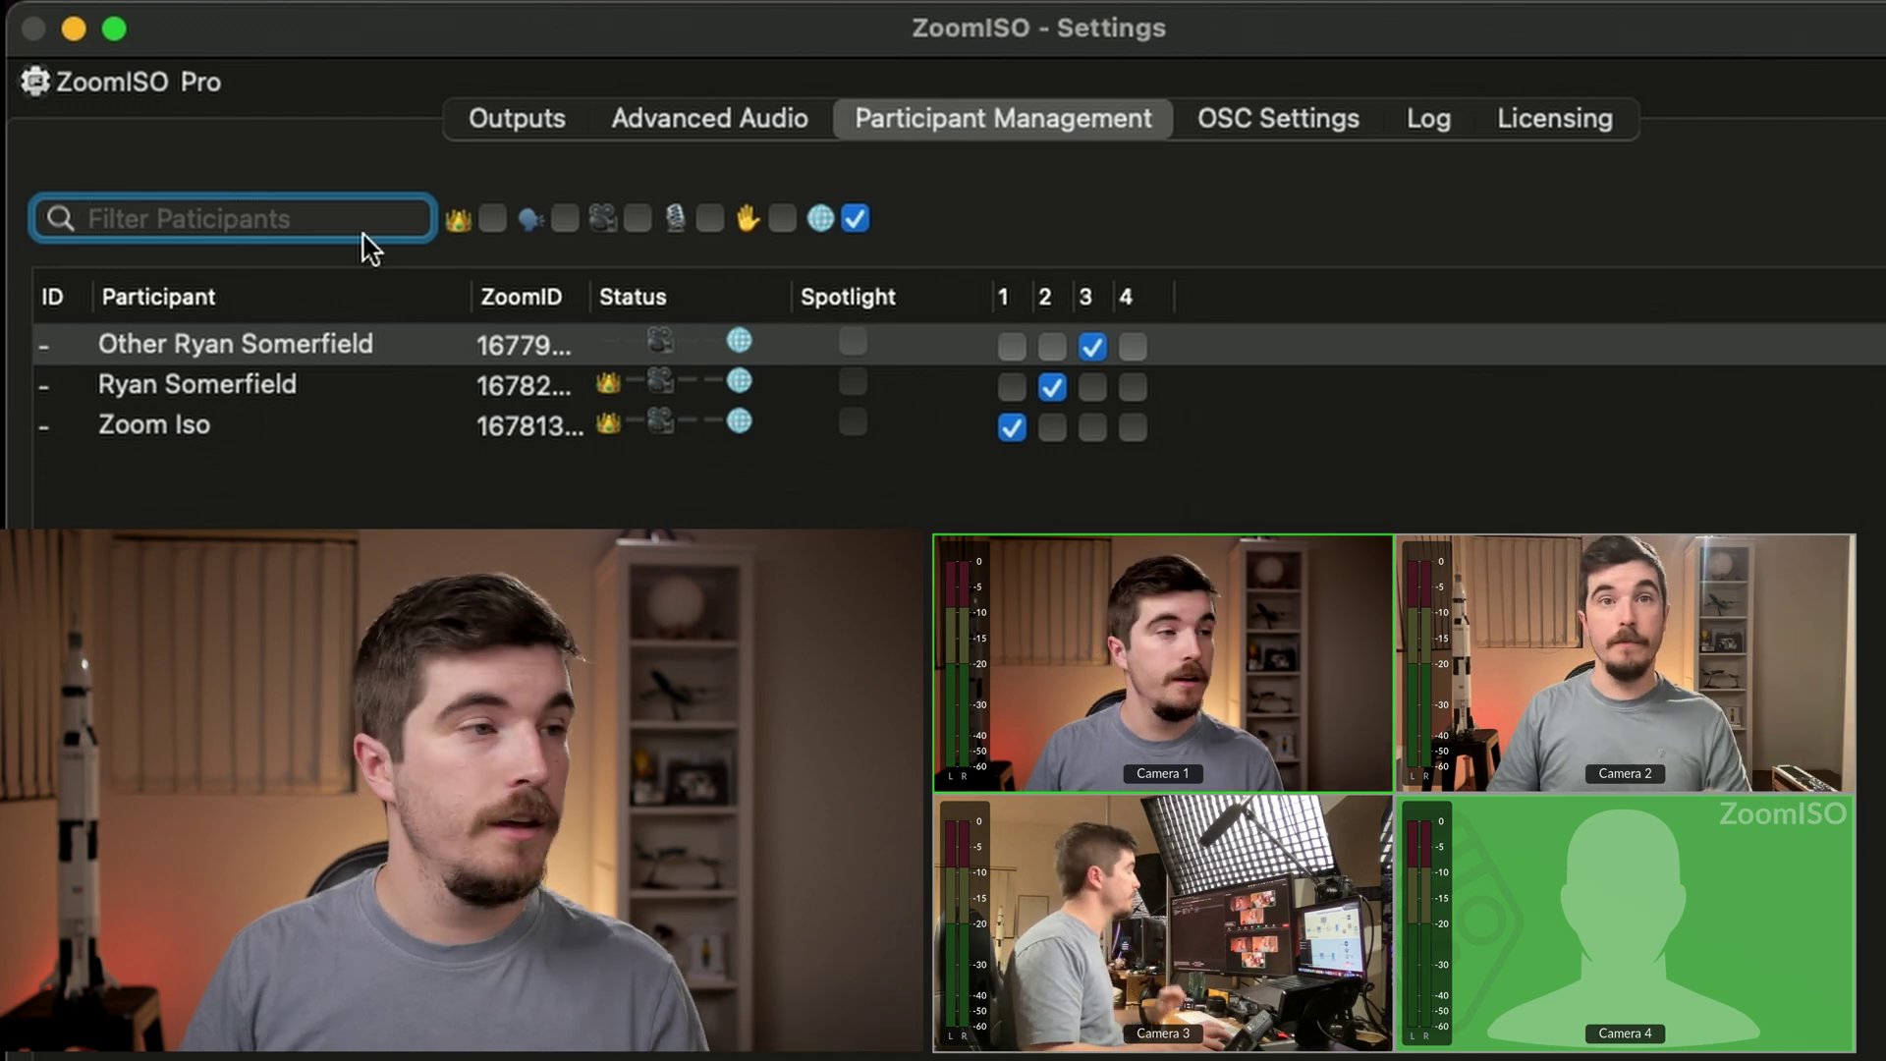
click(518, 122)
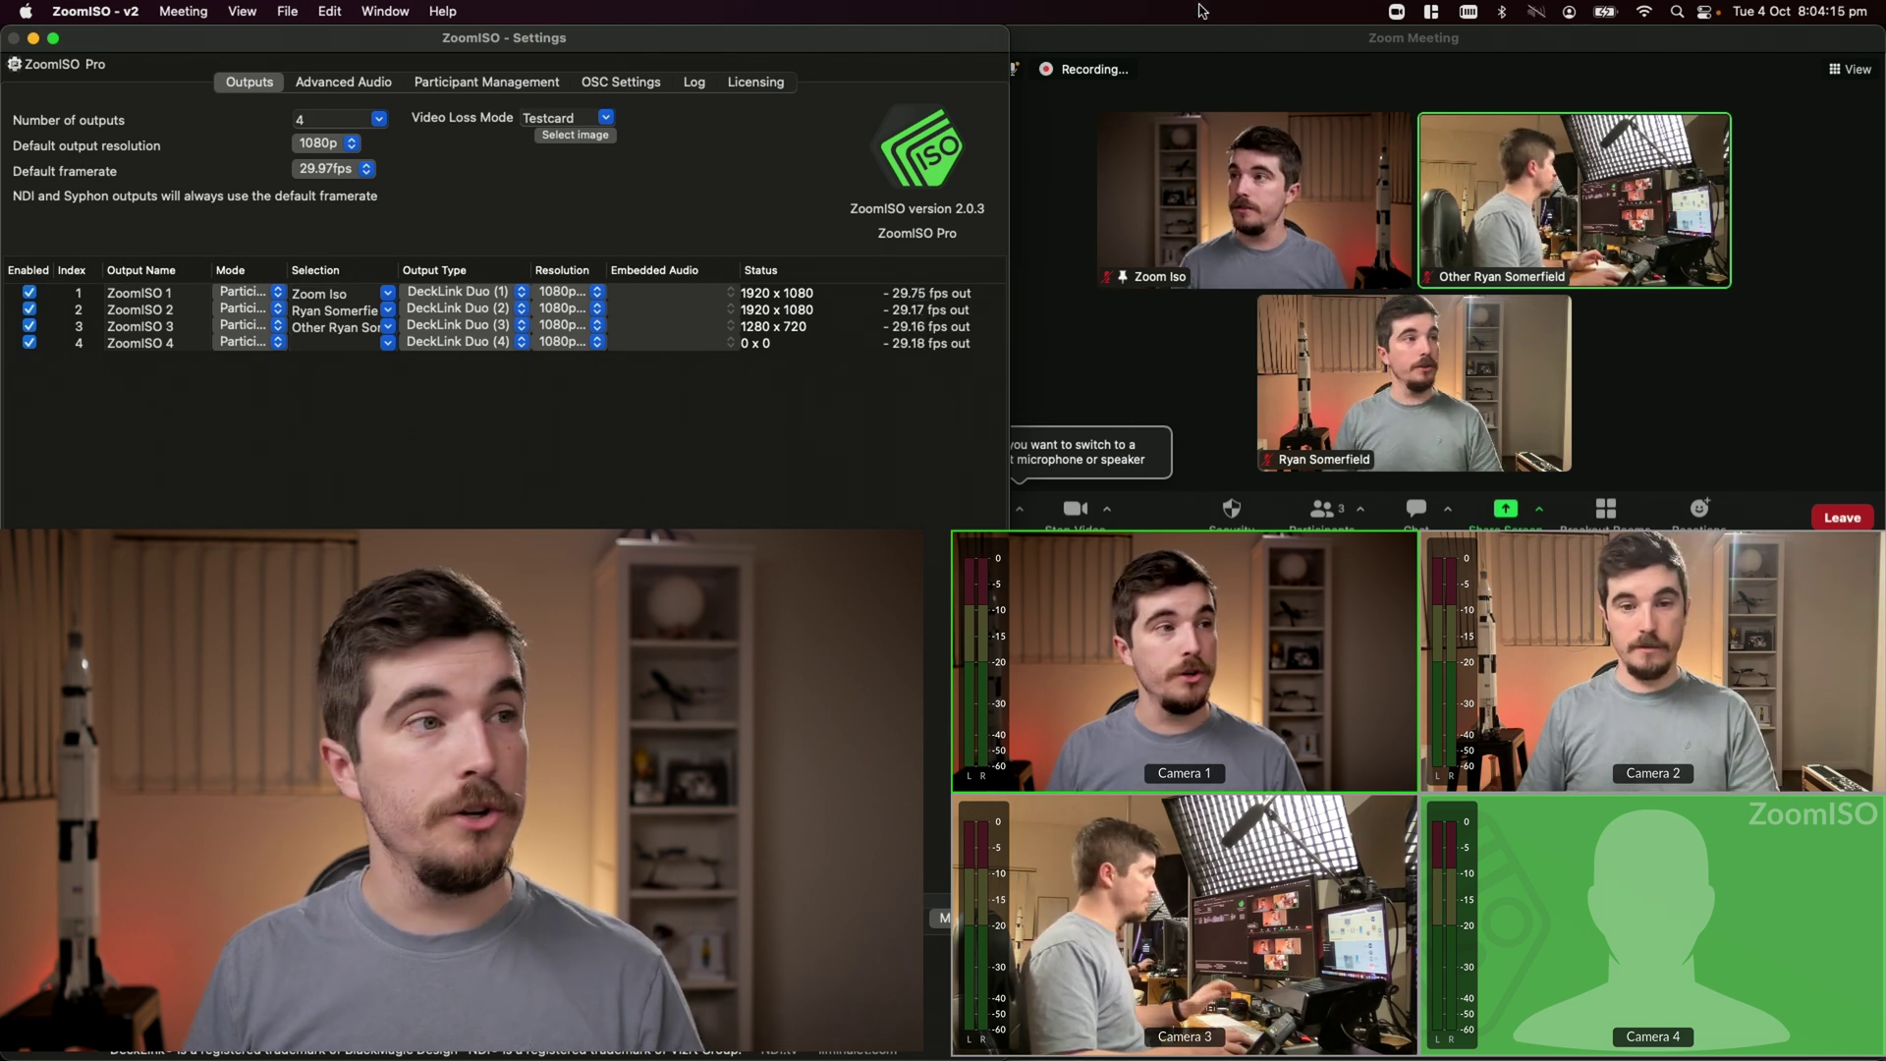
- Briefly unmute the Zoom meeting microphone to test Camera 1's isolated audio, then mute it again
click(1186, 65)
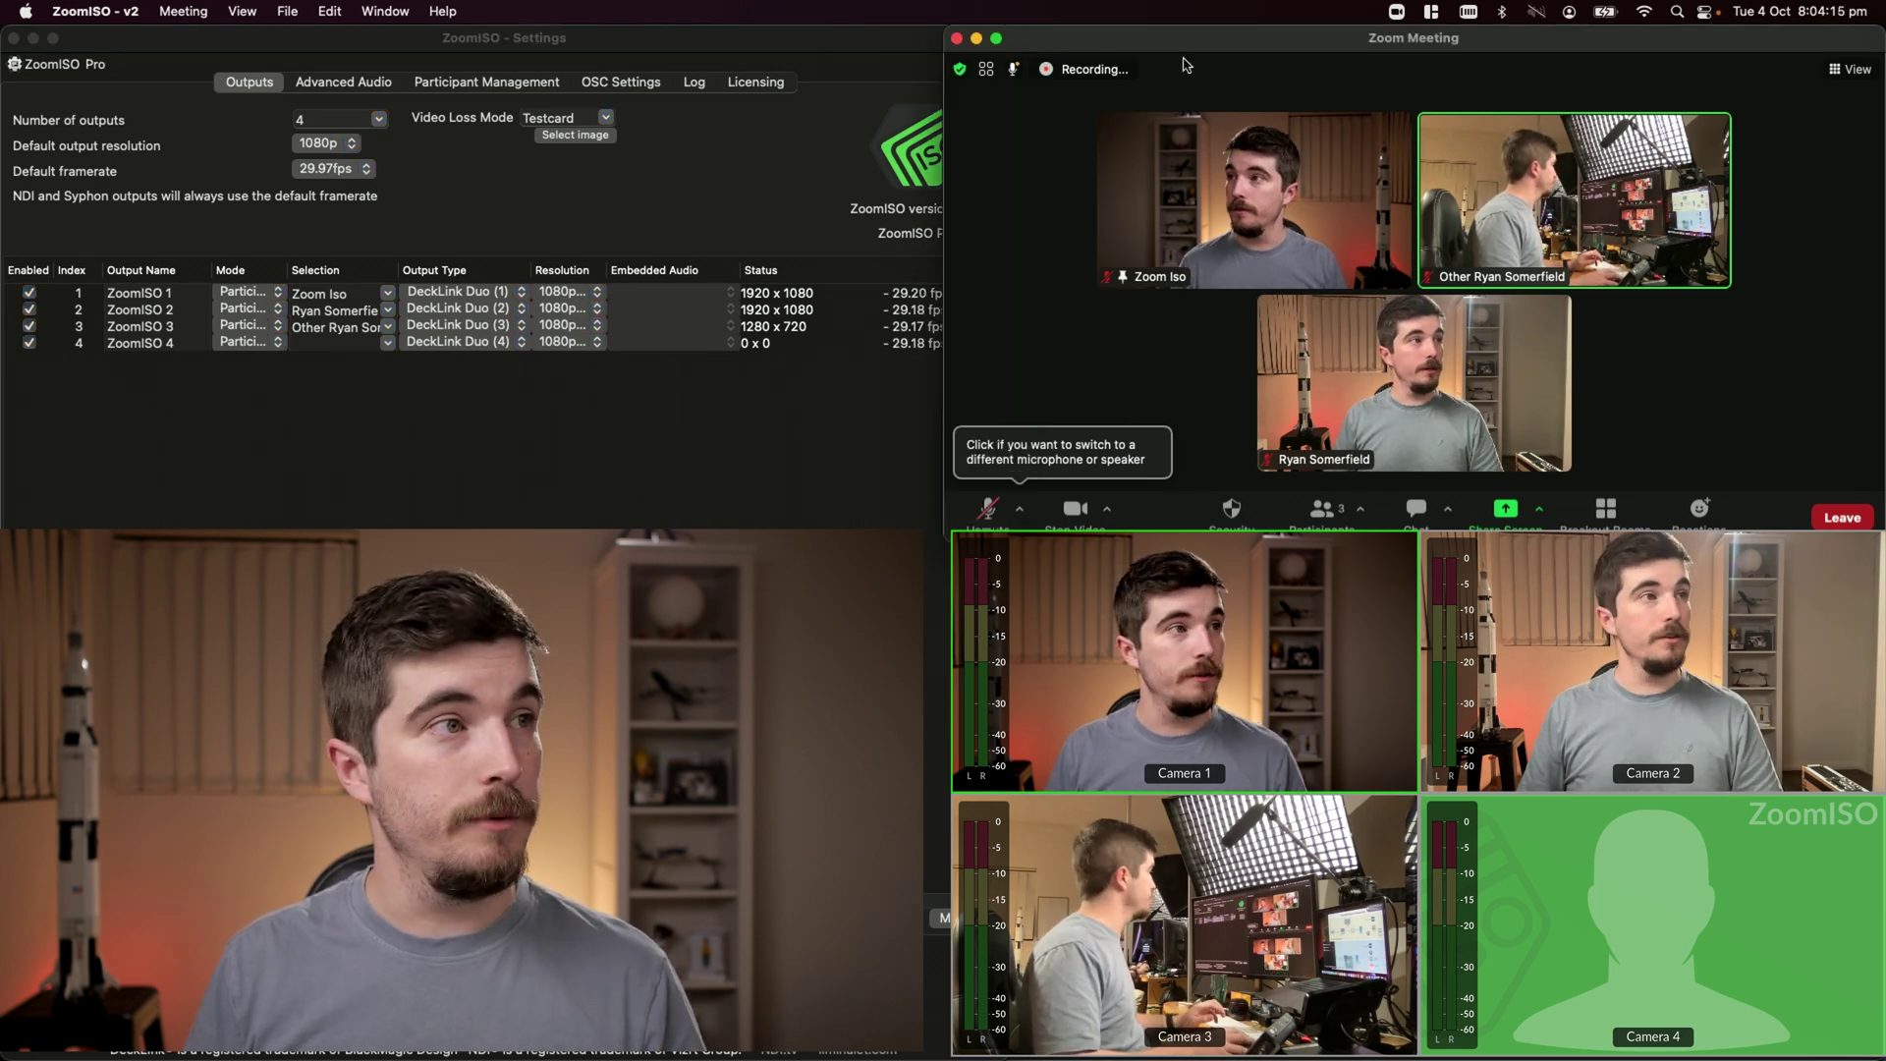
click(985, 510)
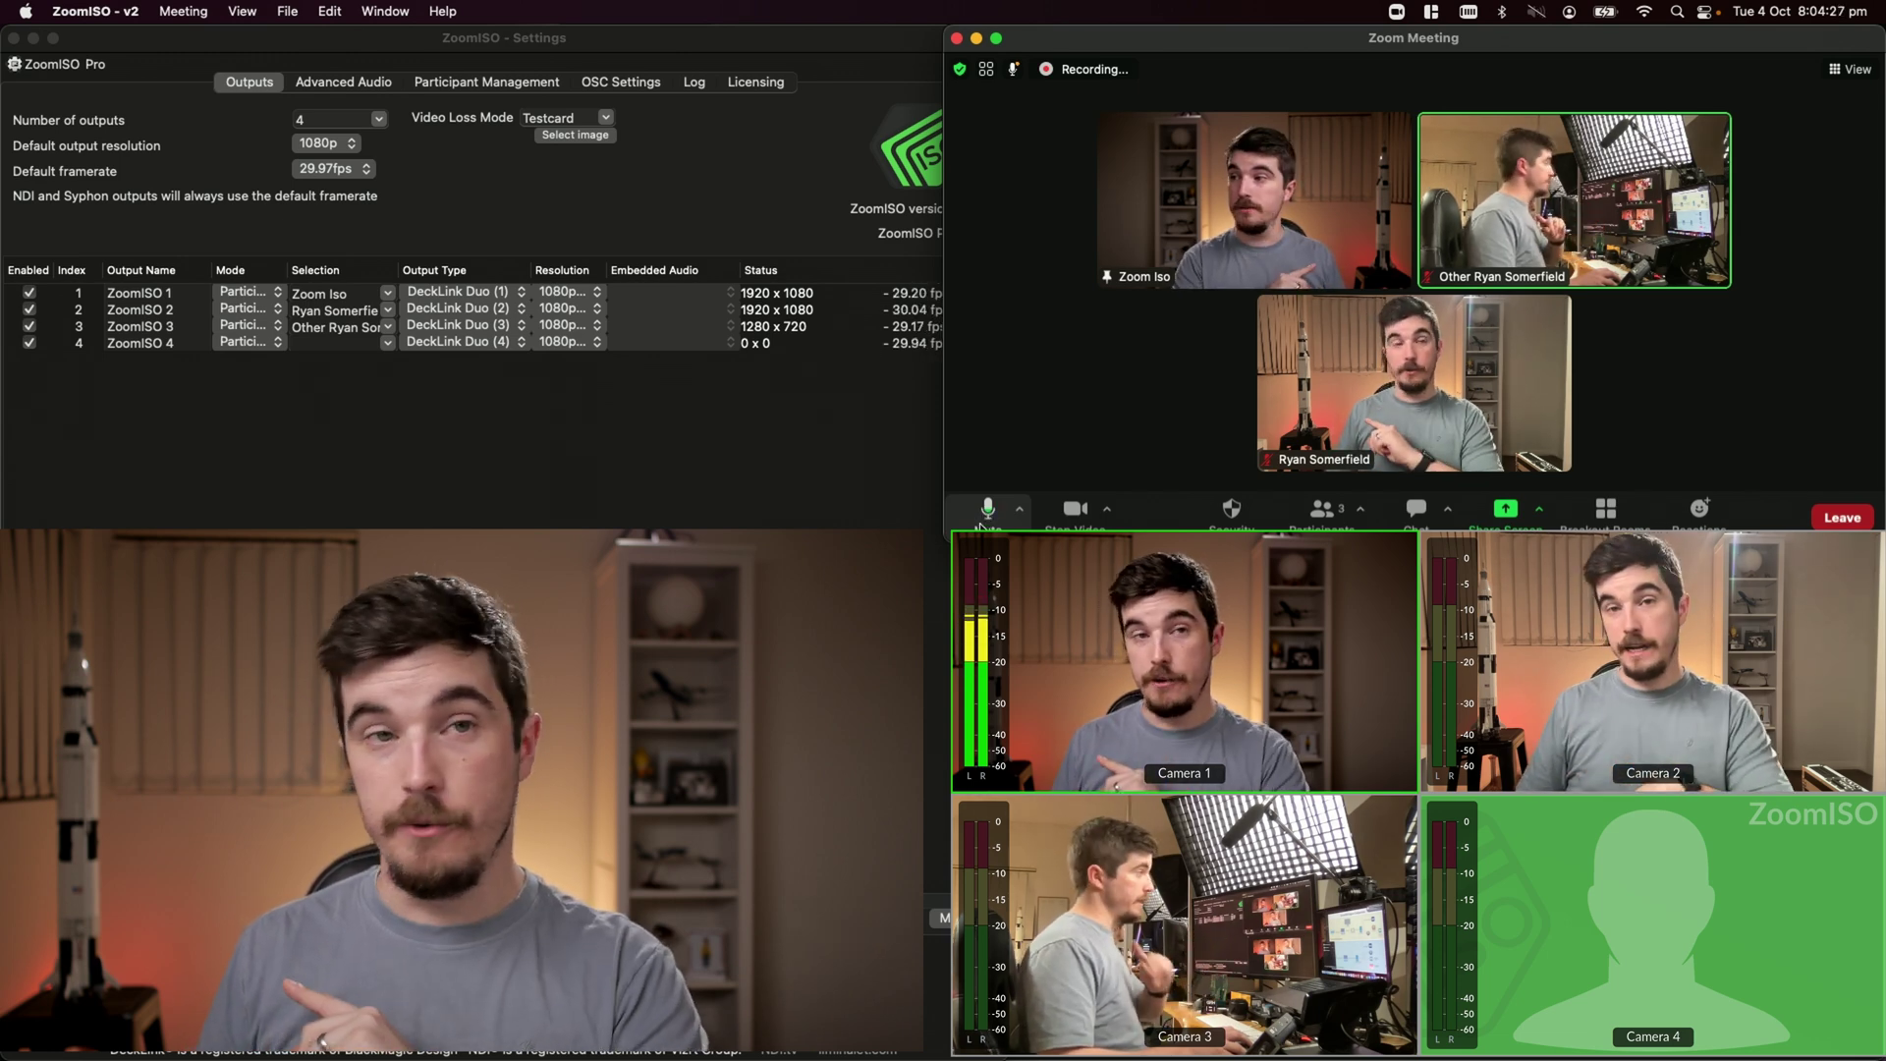
click(982, 513)
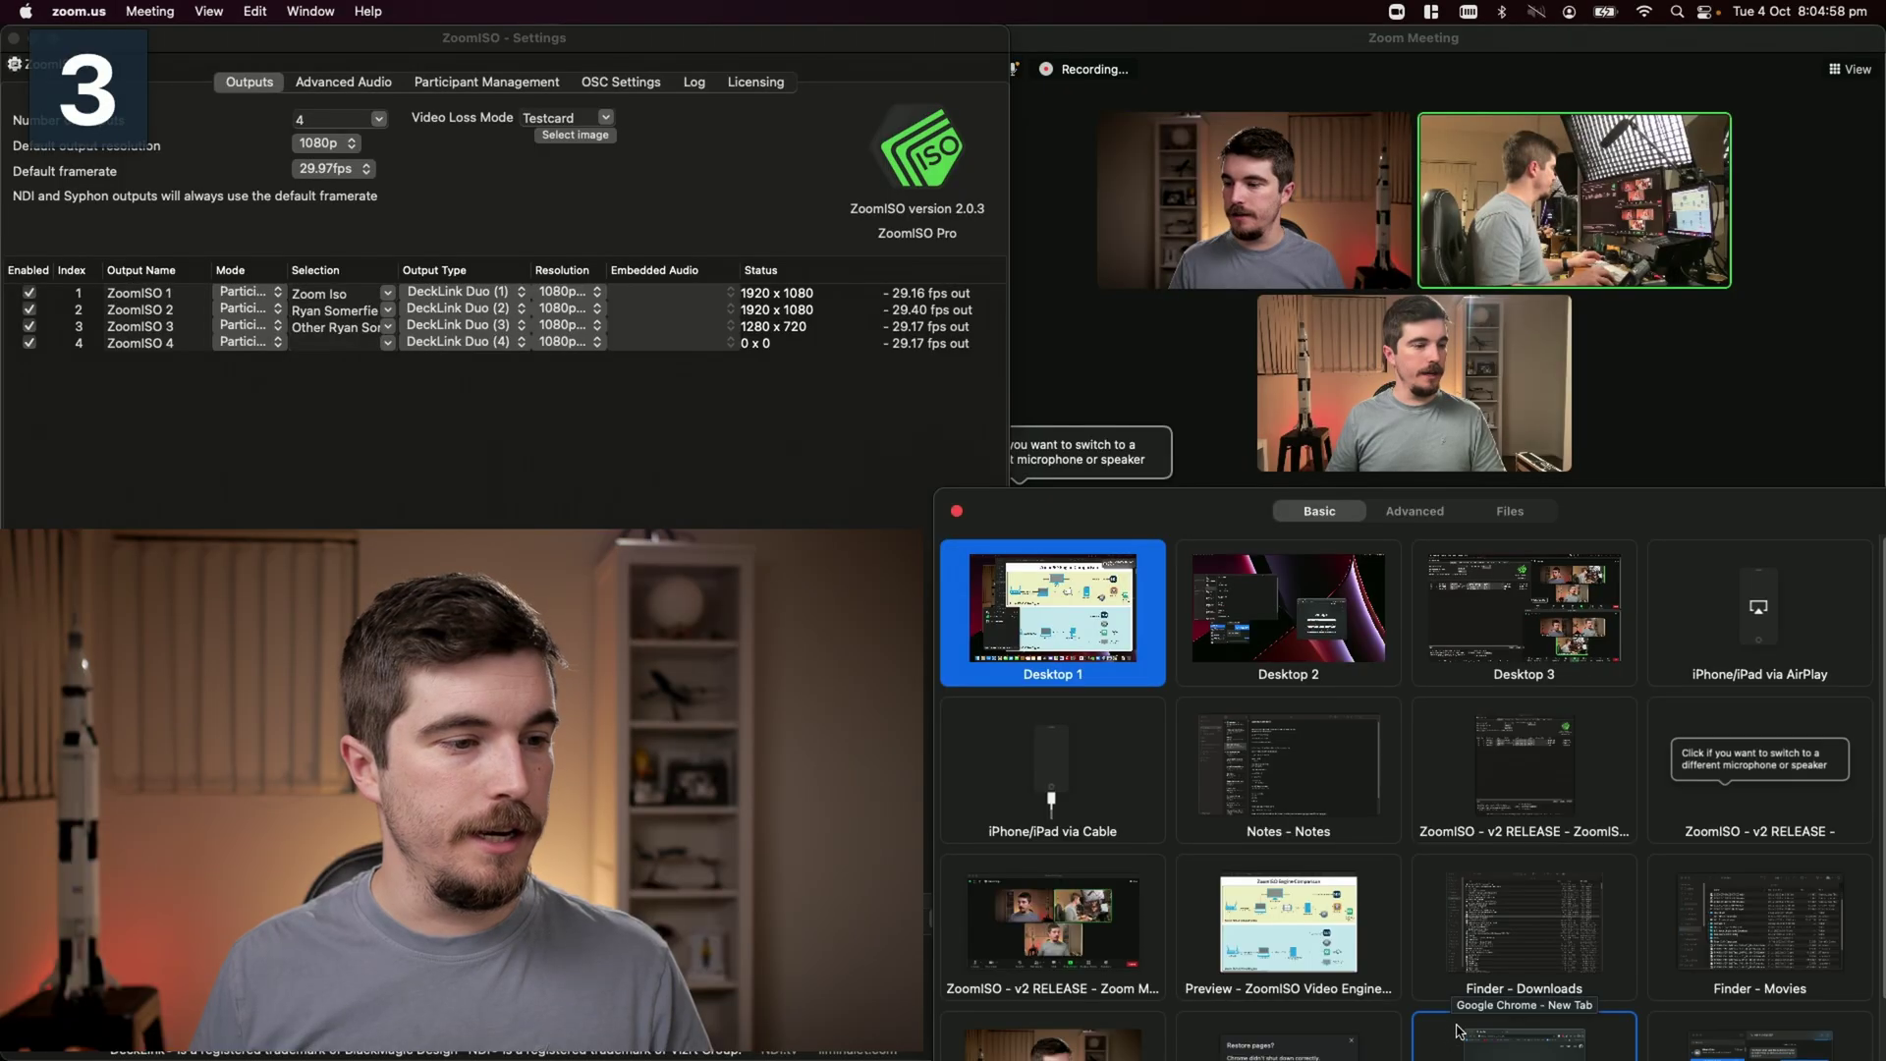
- Share Desktop 3 into the Zoom meeting
click(1529, 640)
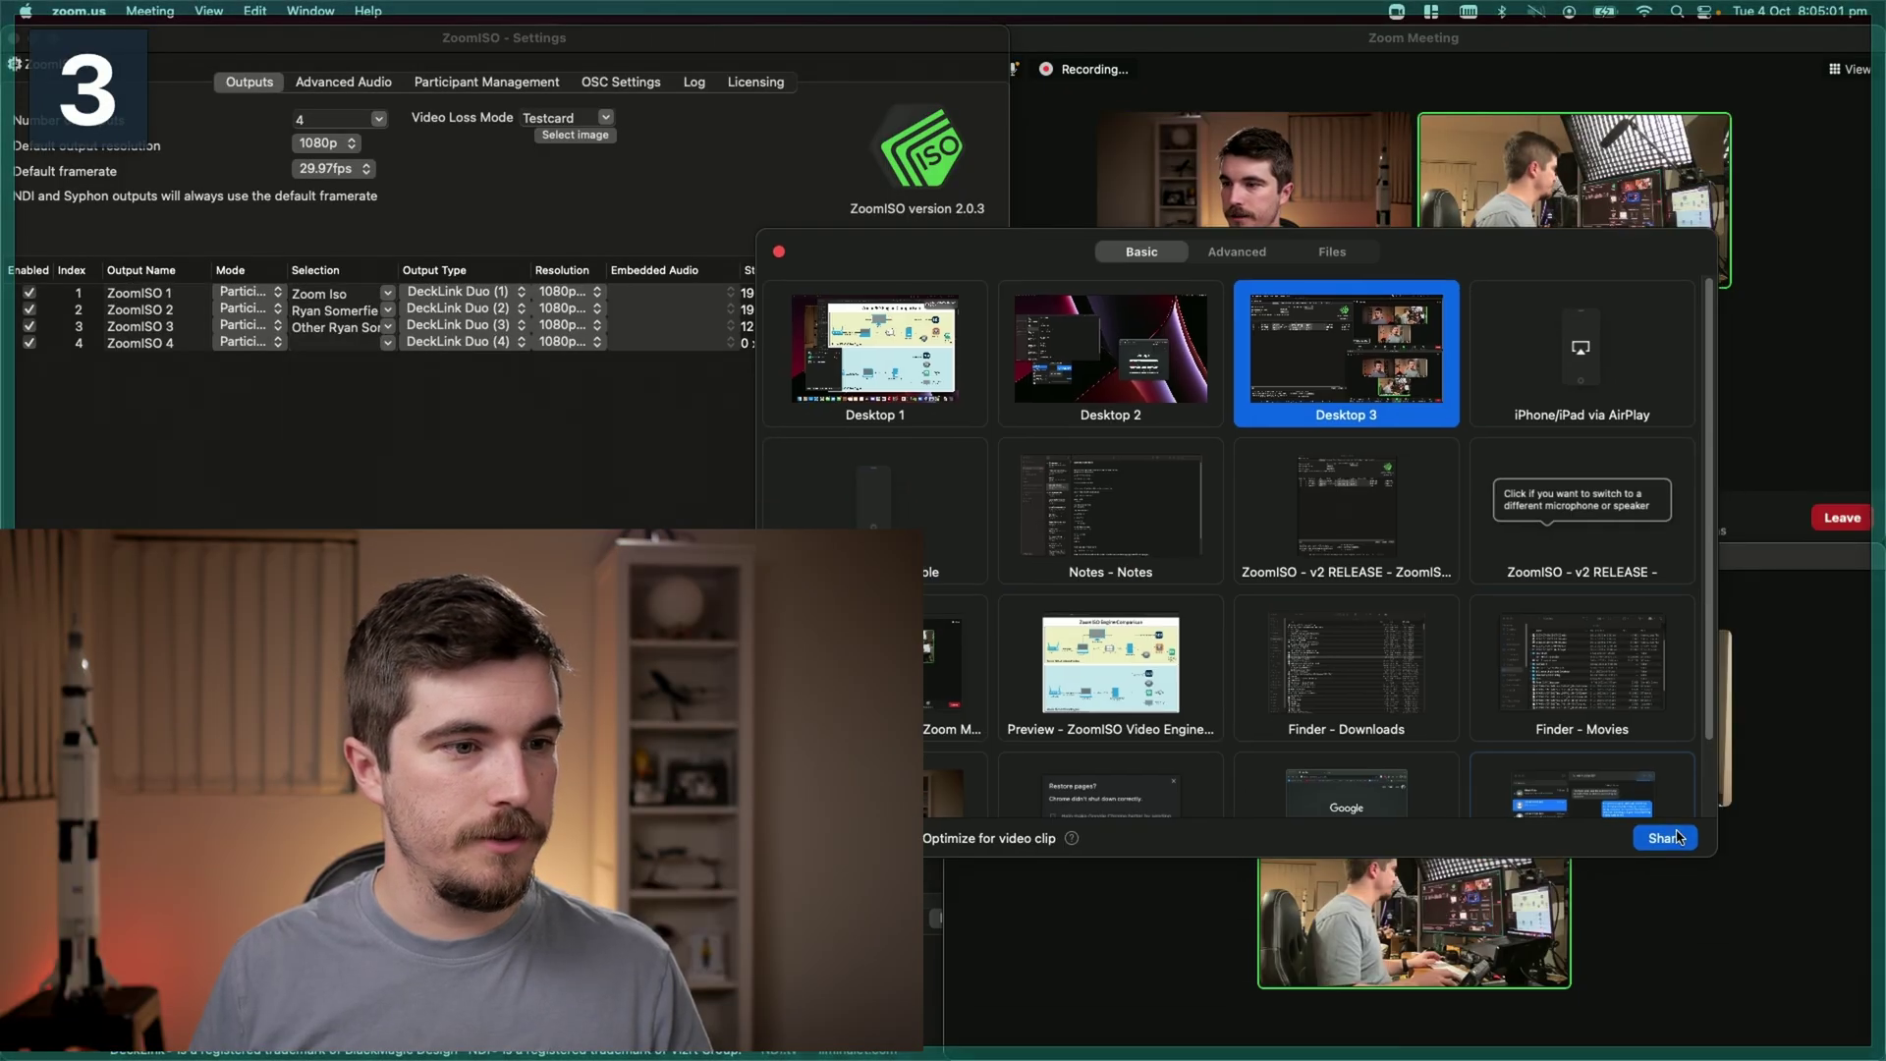
key(Return)
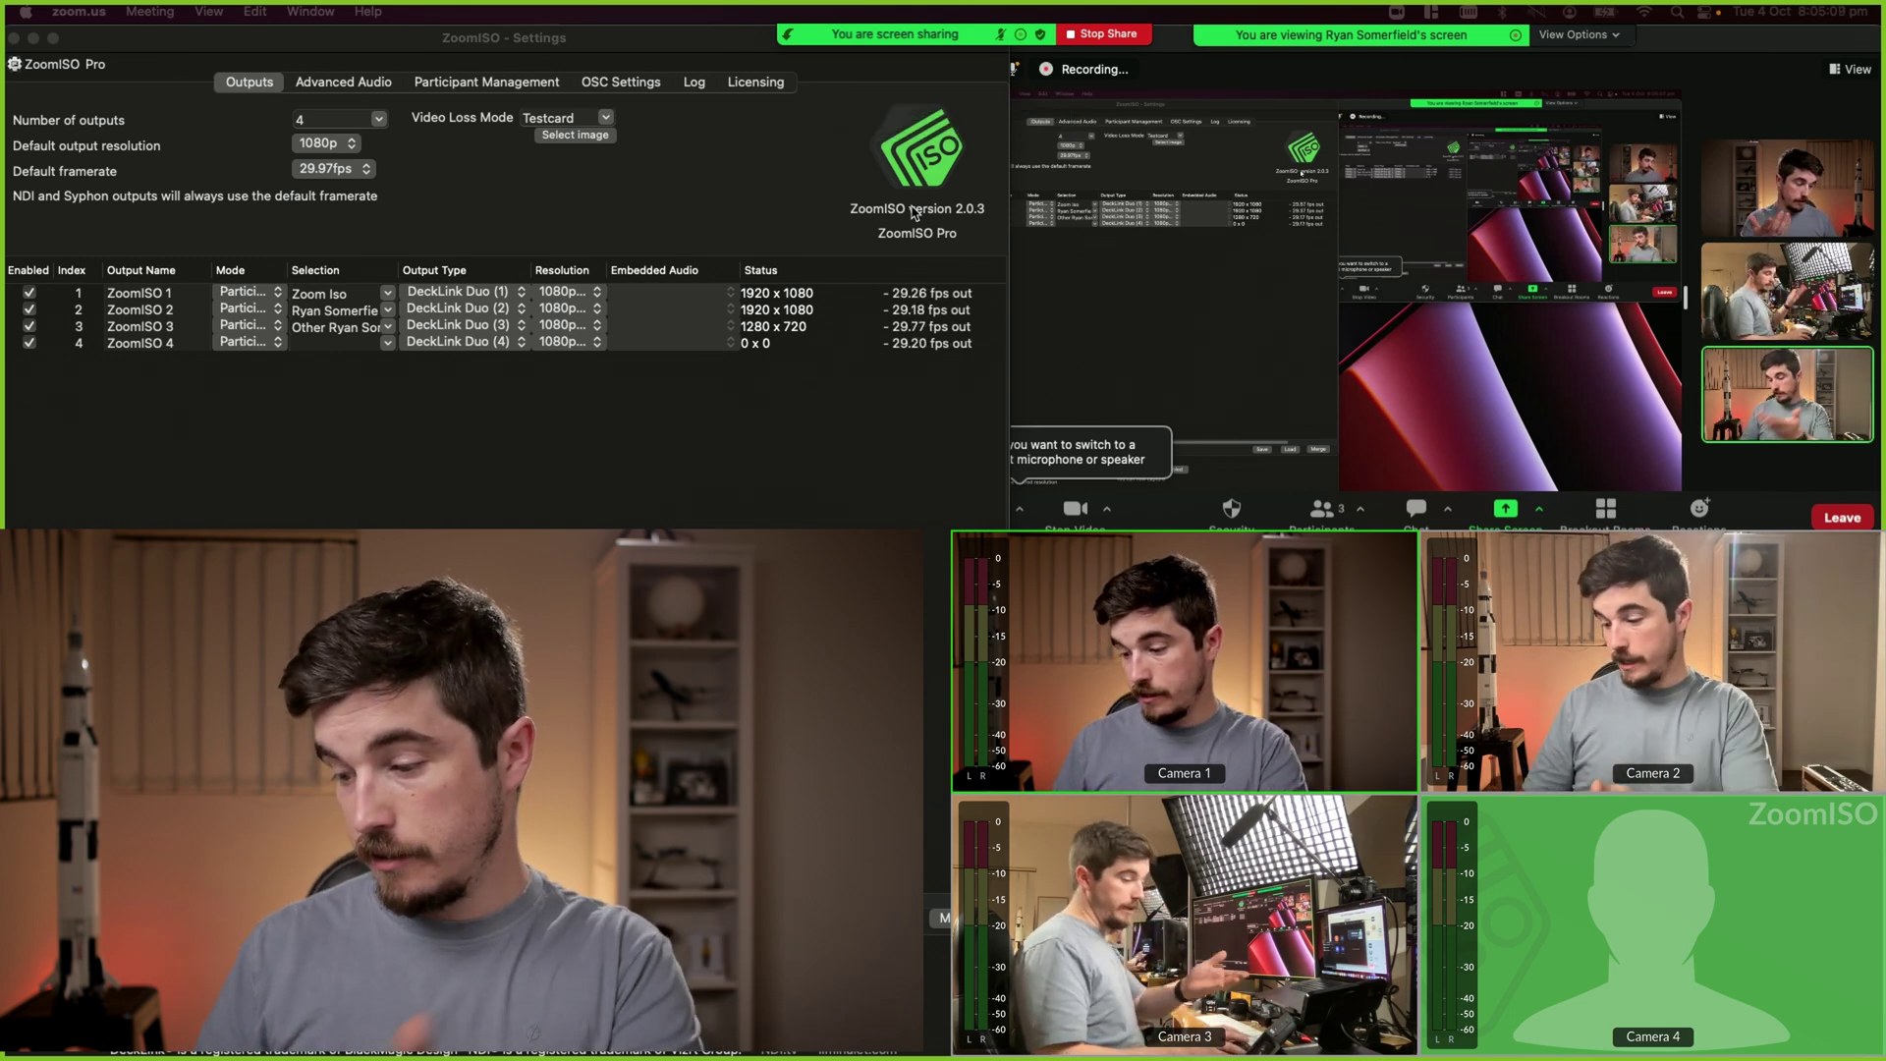
click(540, 464)
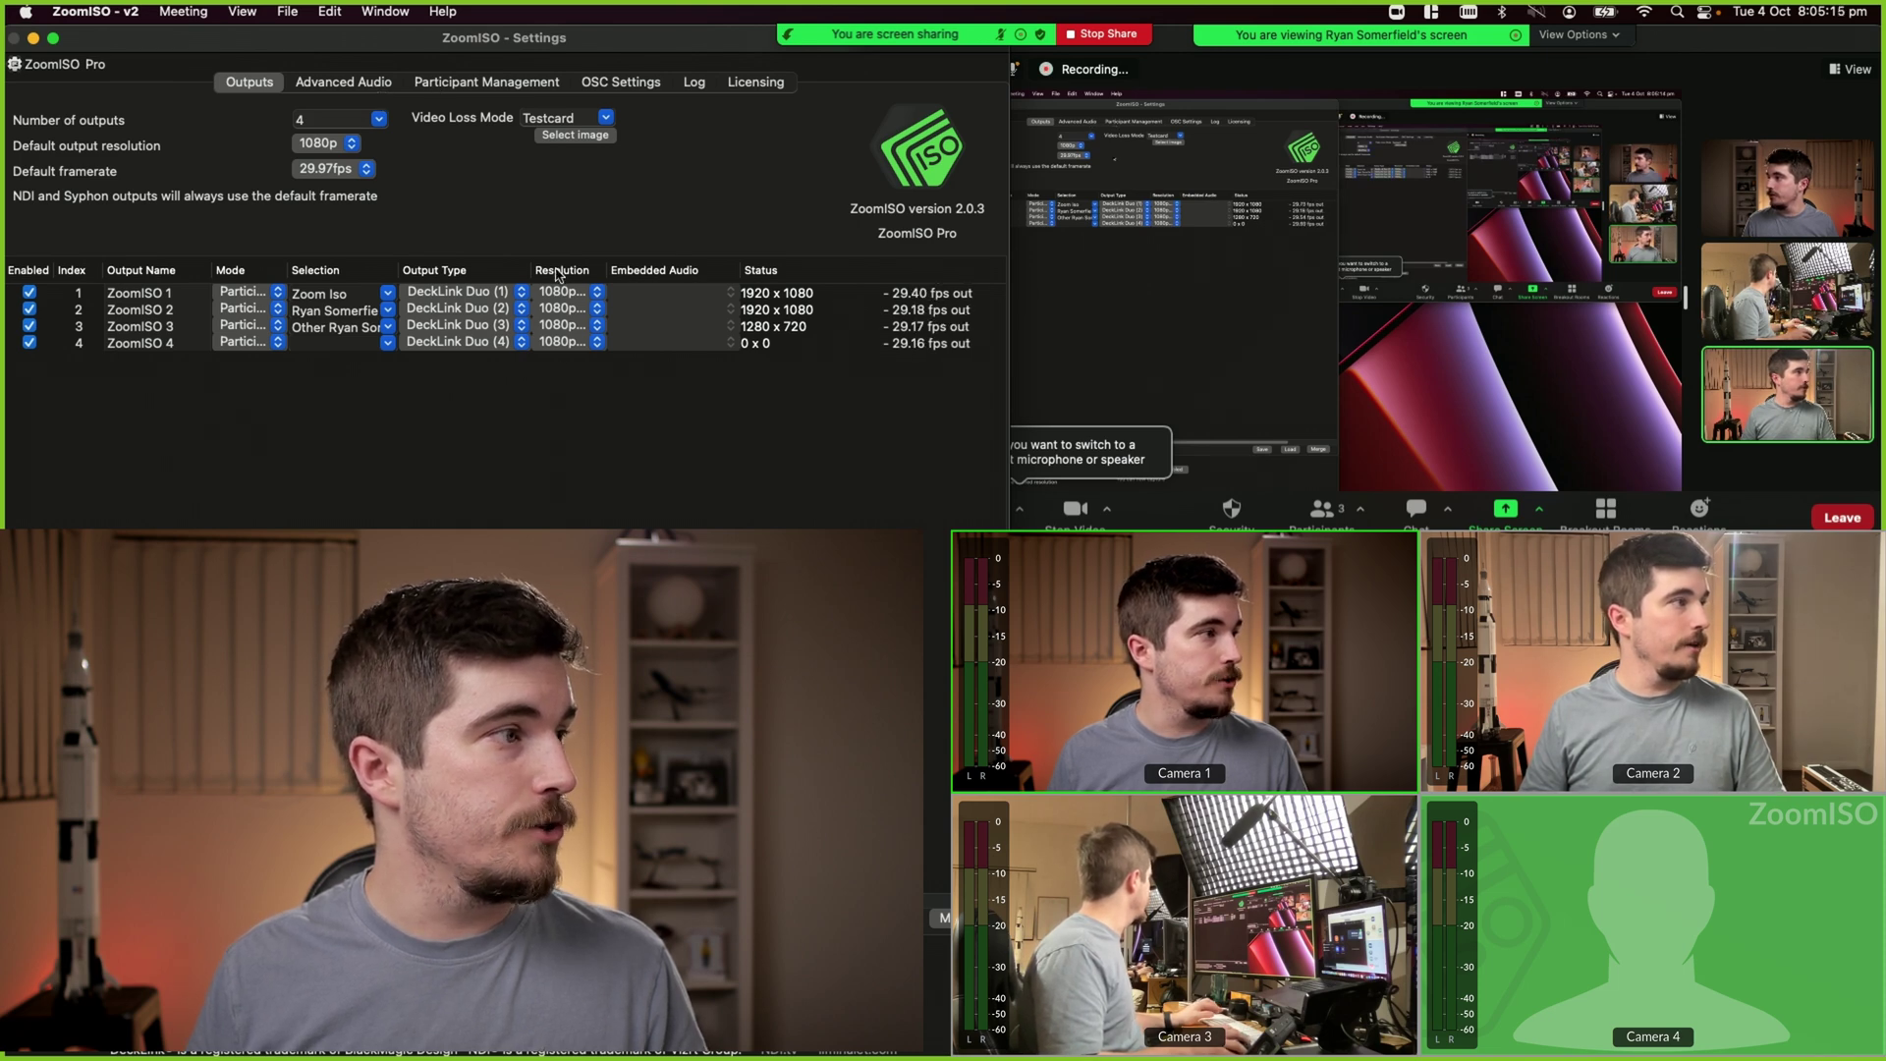
- Set ZoomISO output 4 to Screen Share mode, sourced from the second participant's share
click(486, 82)
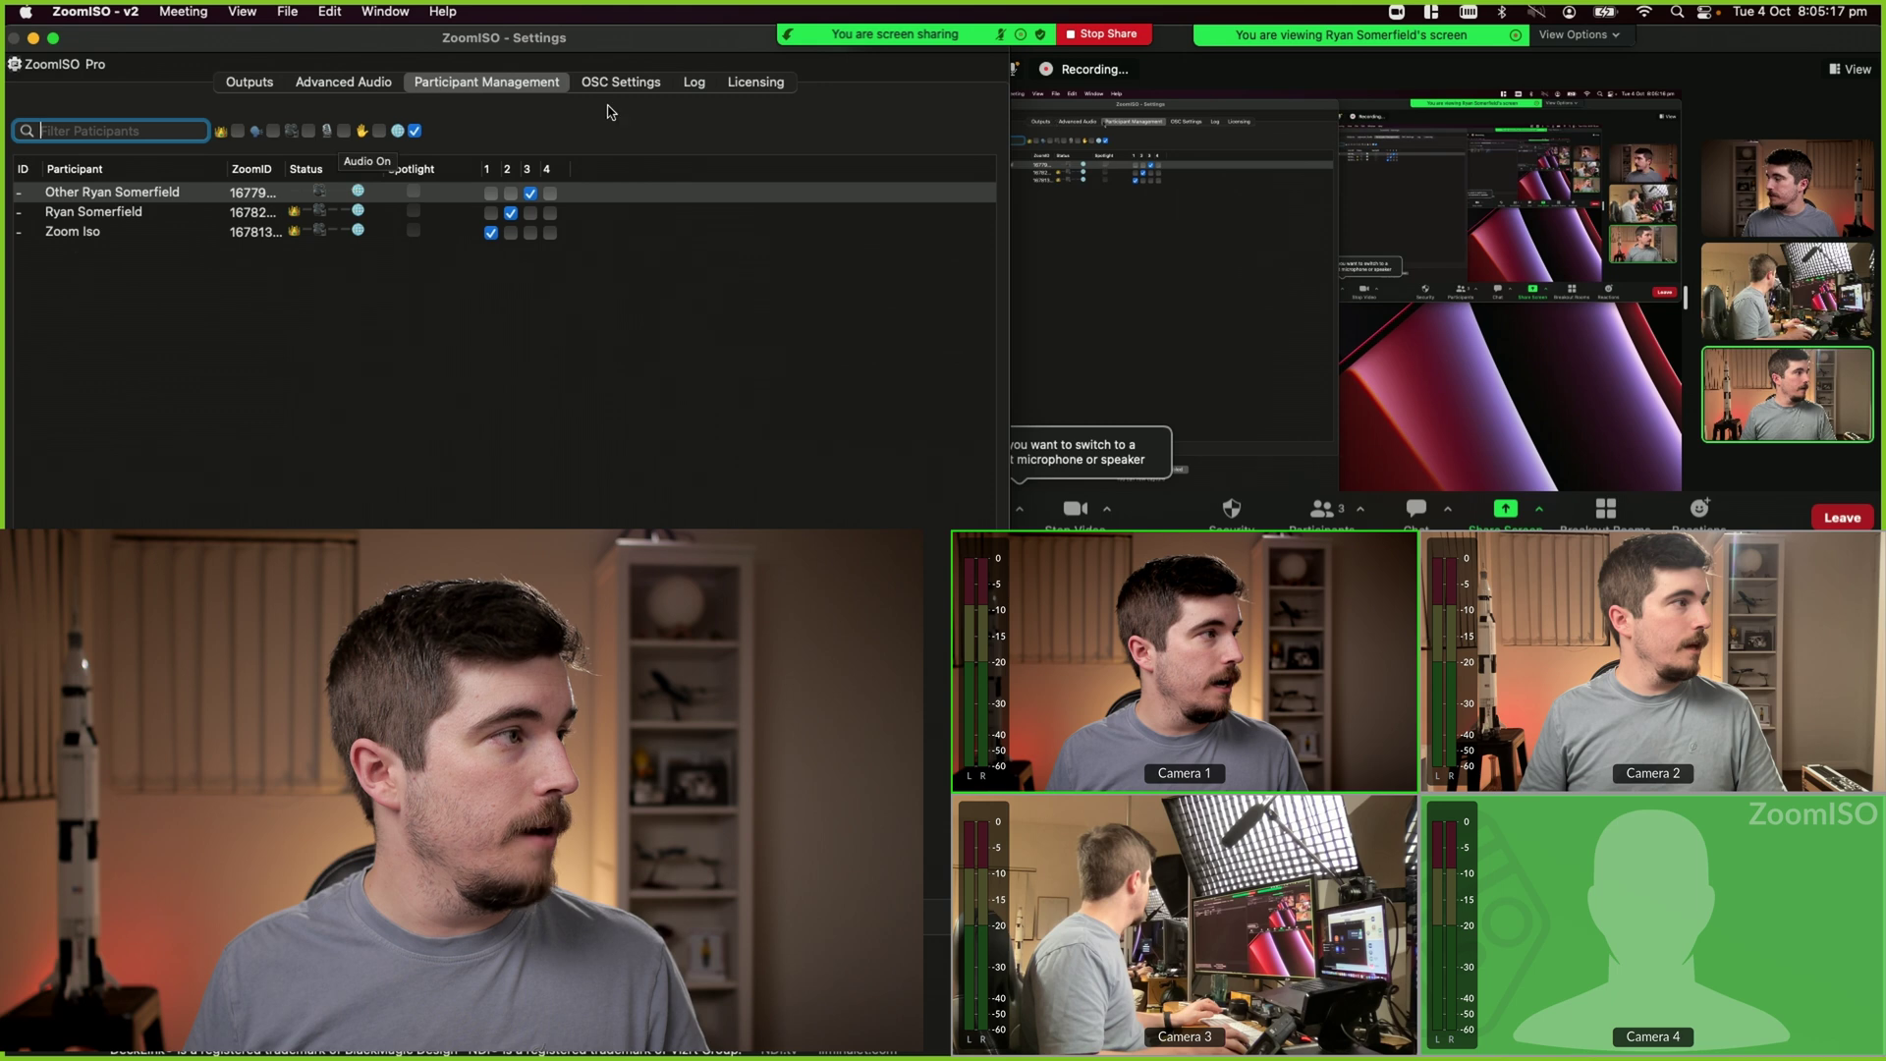
click(278, 86)
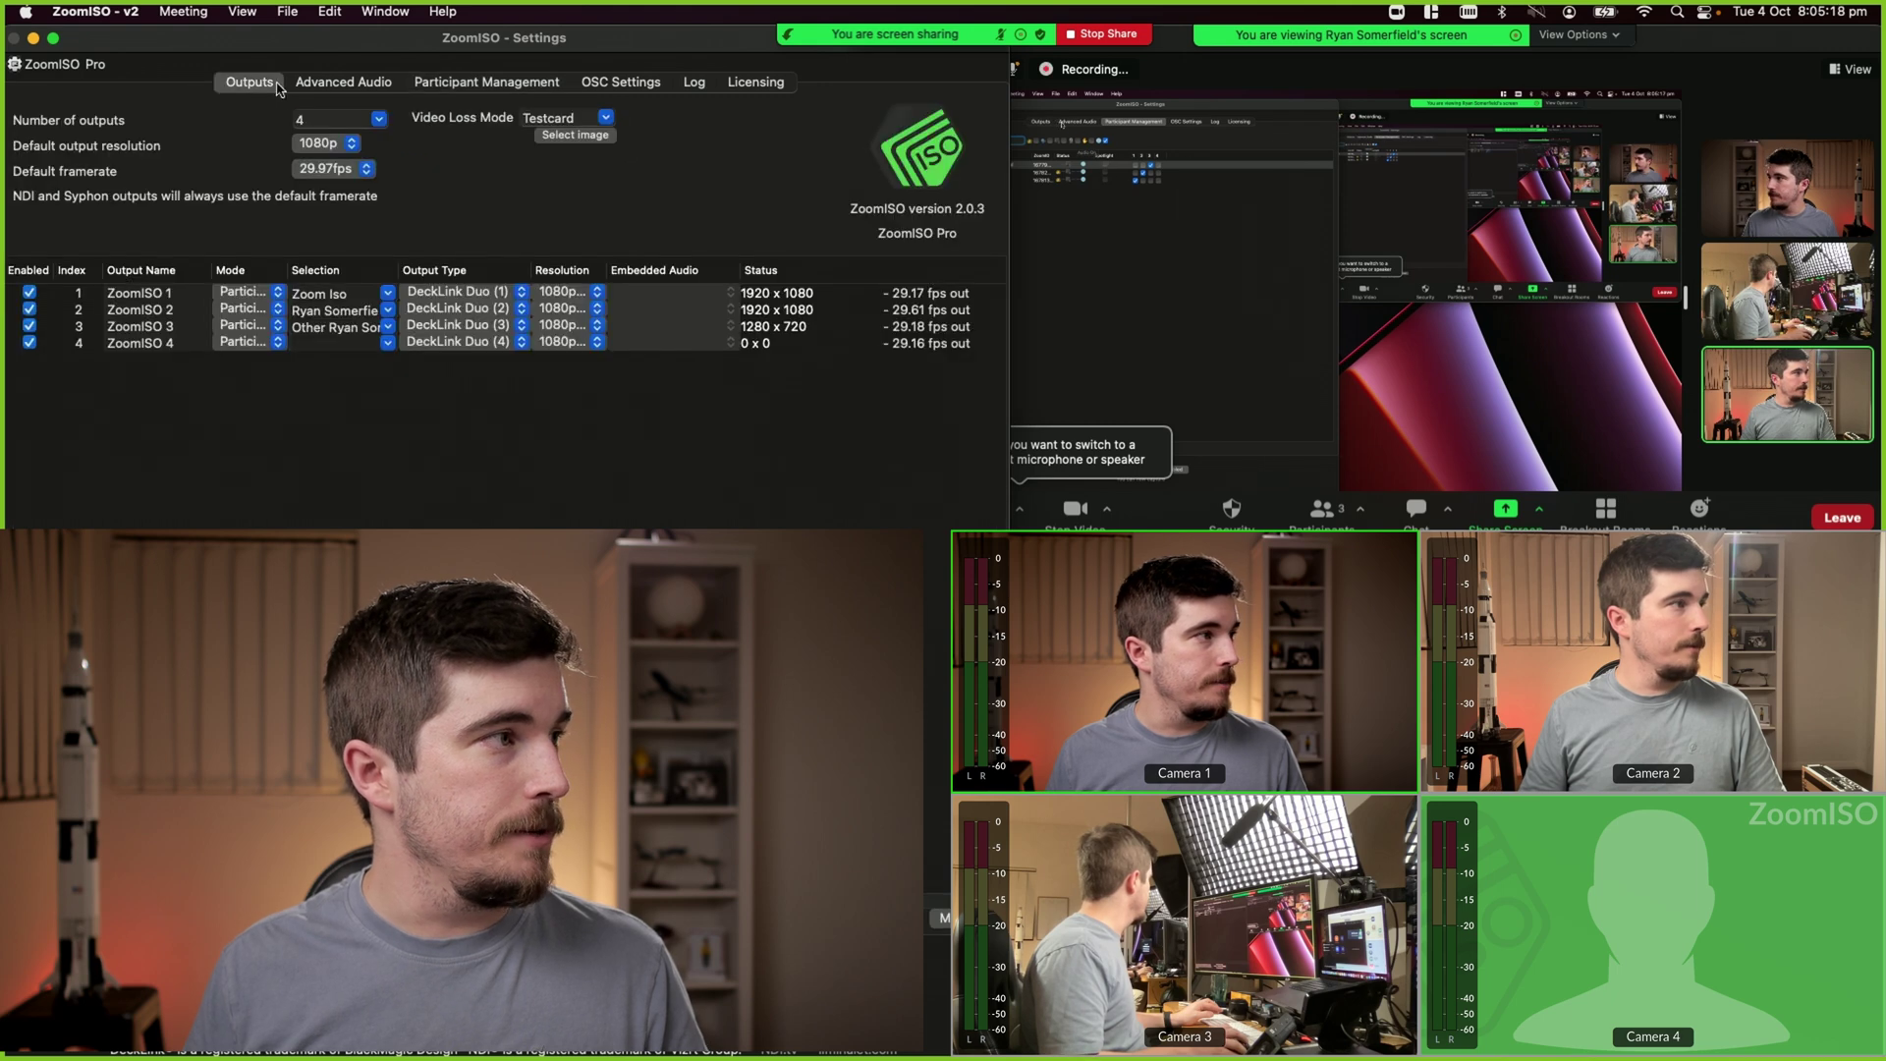
click(276, 344)
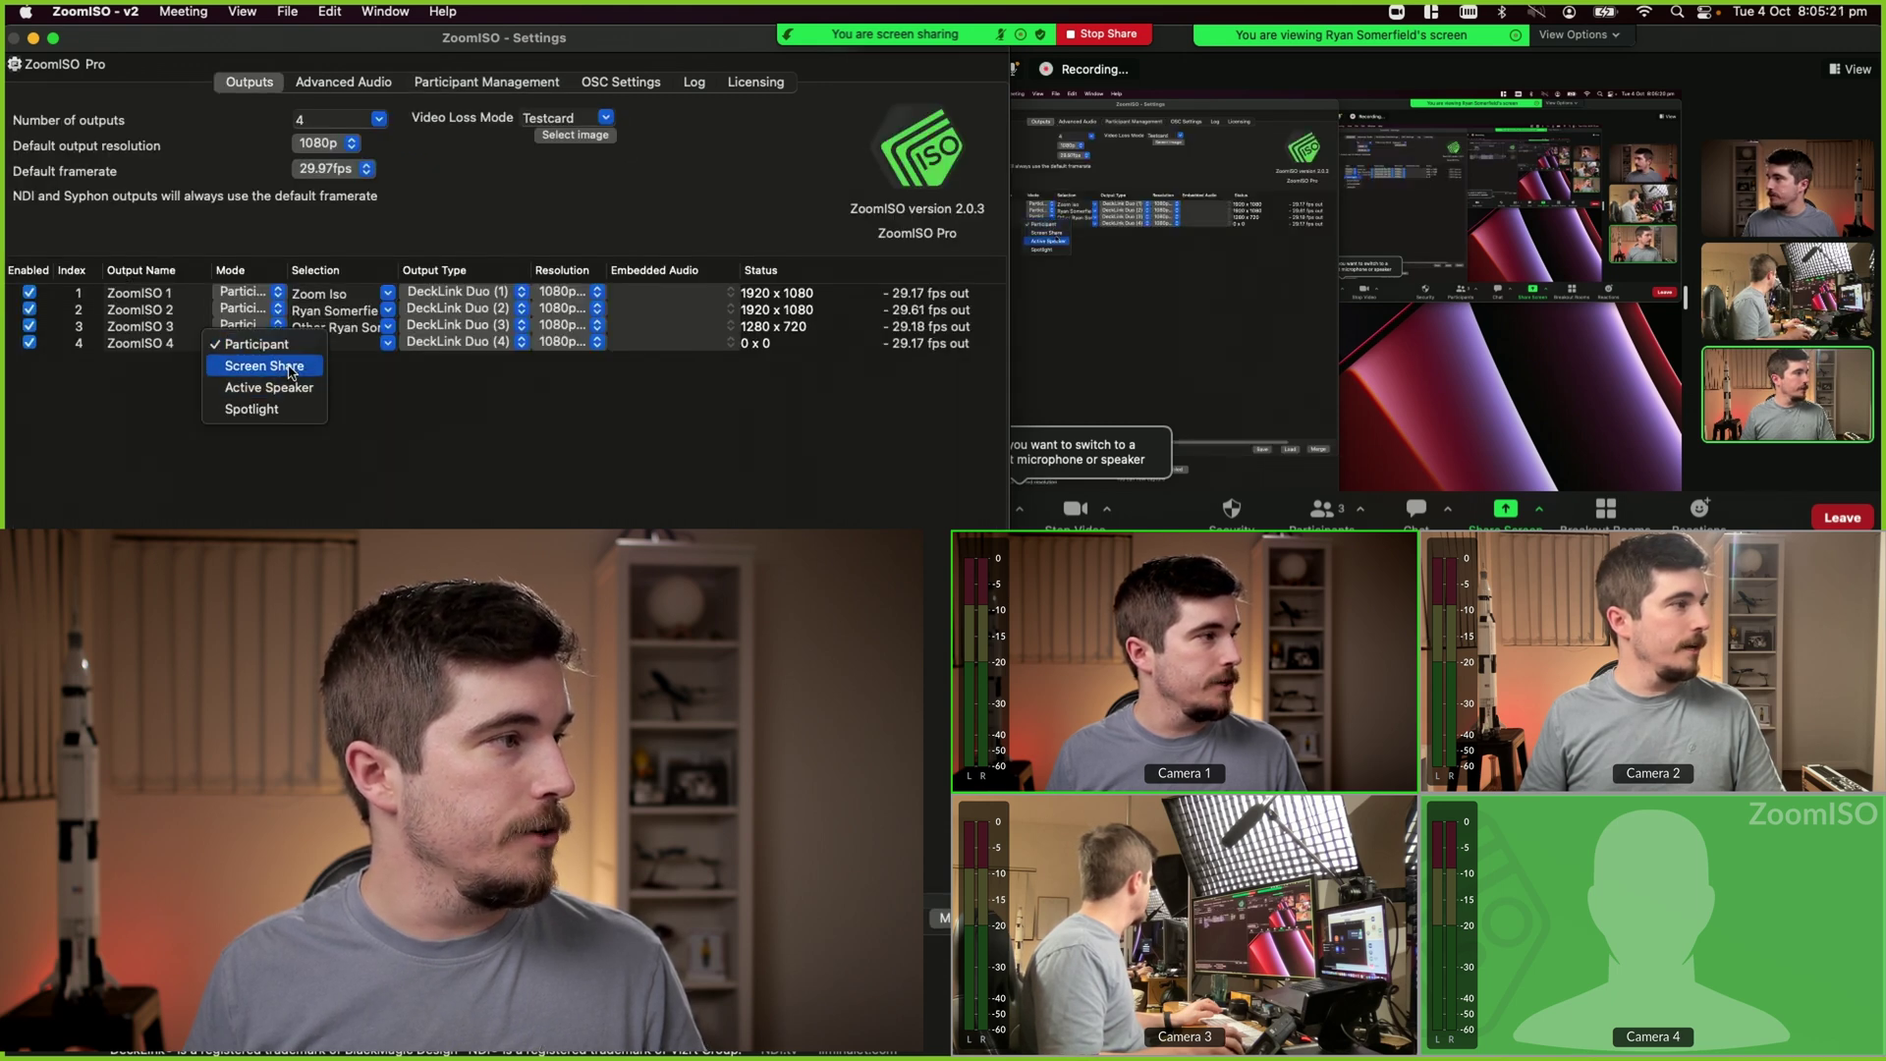
click(294, 361)
click(386, 343)
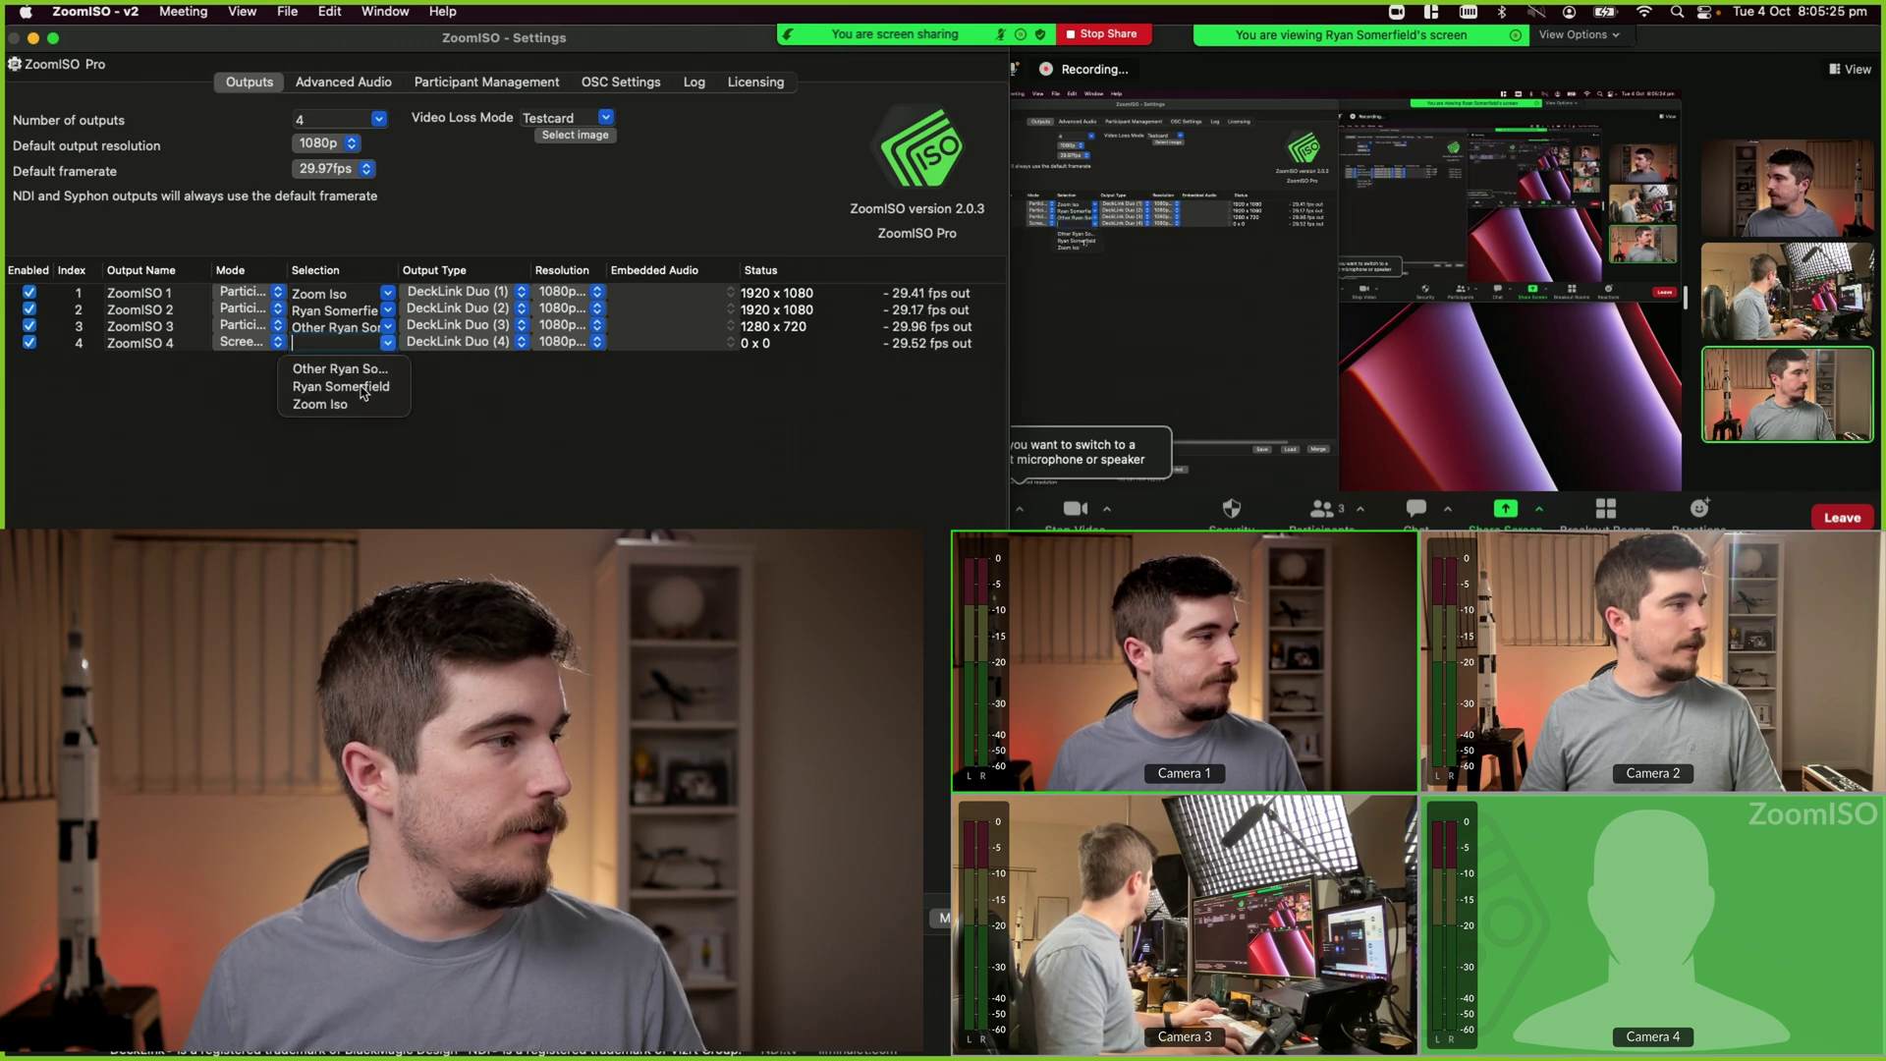
click(362, 387)
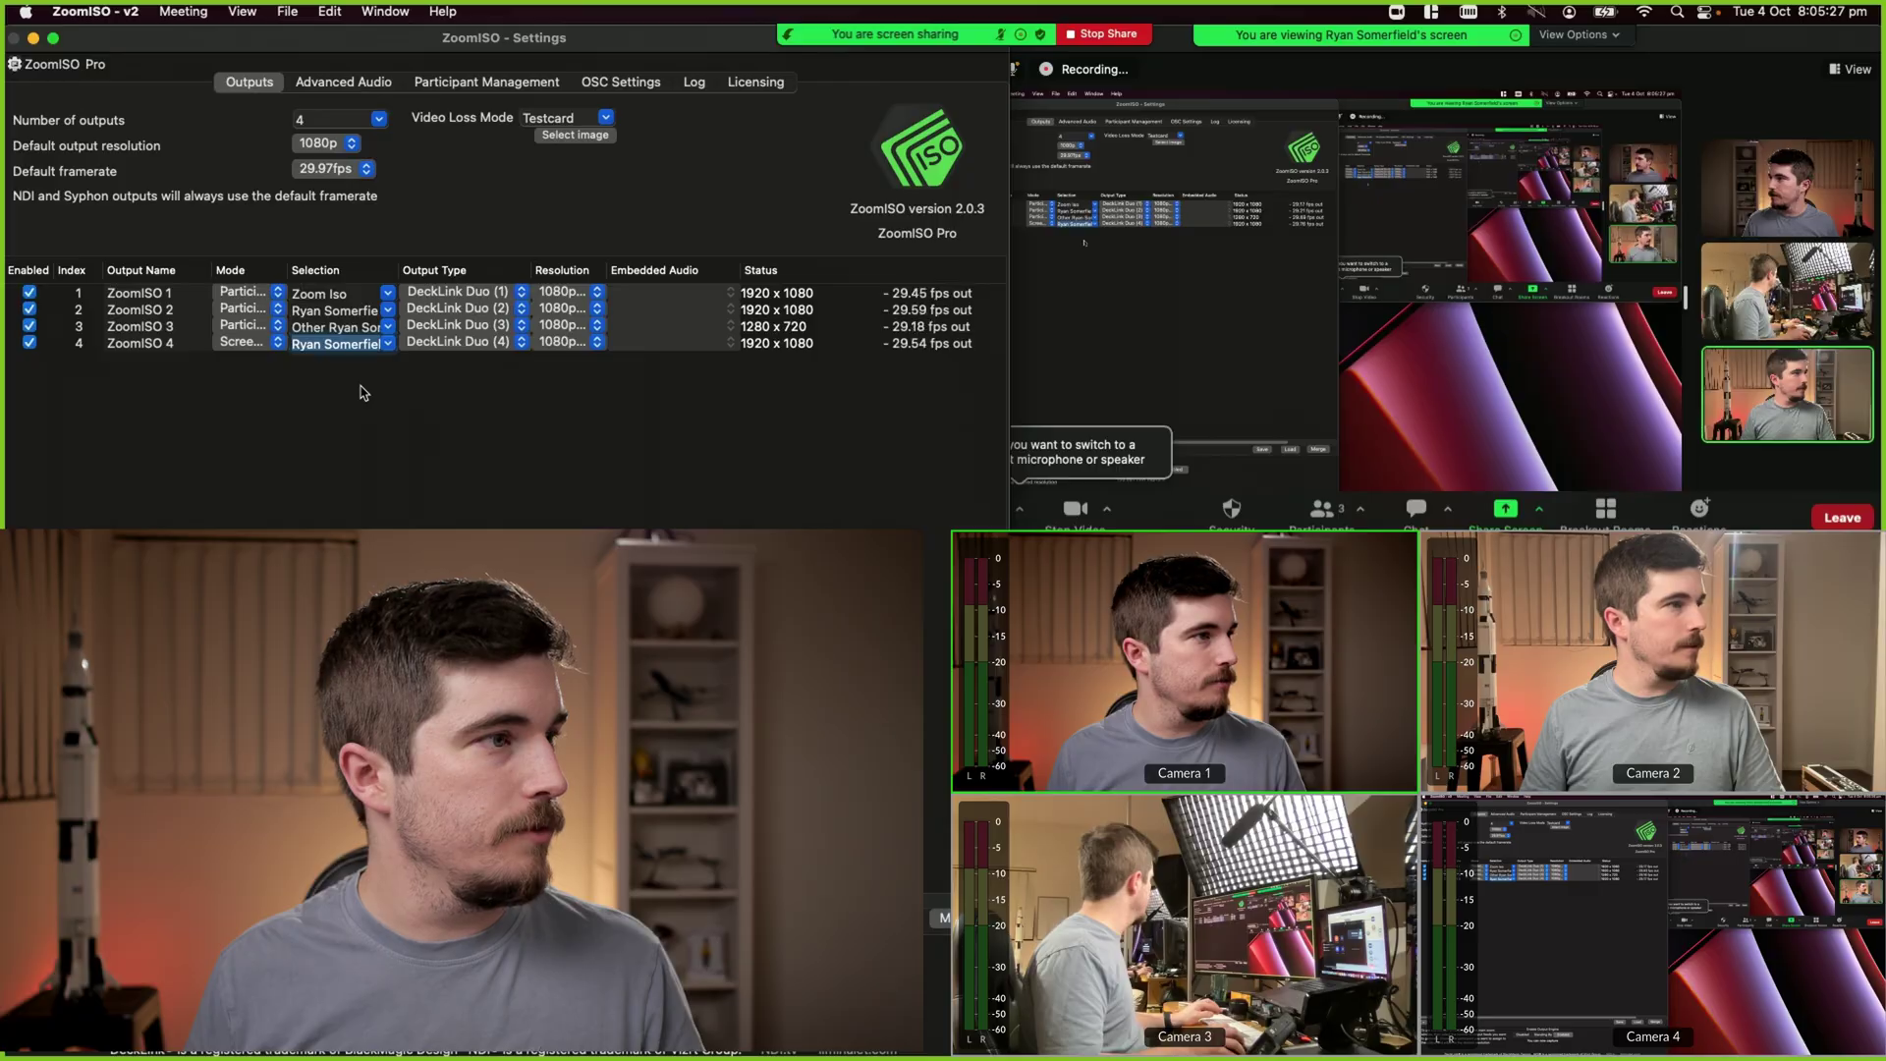